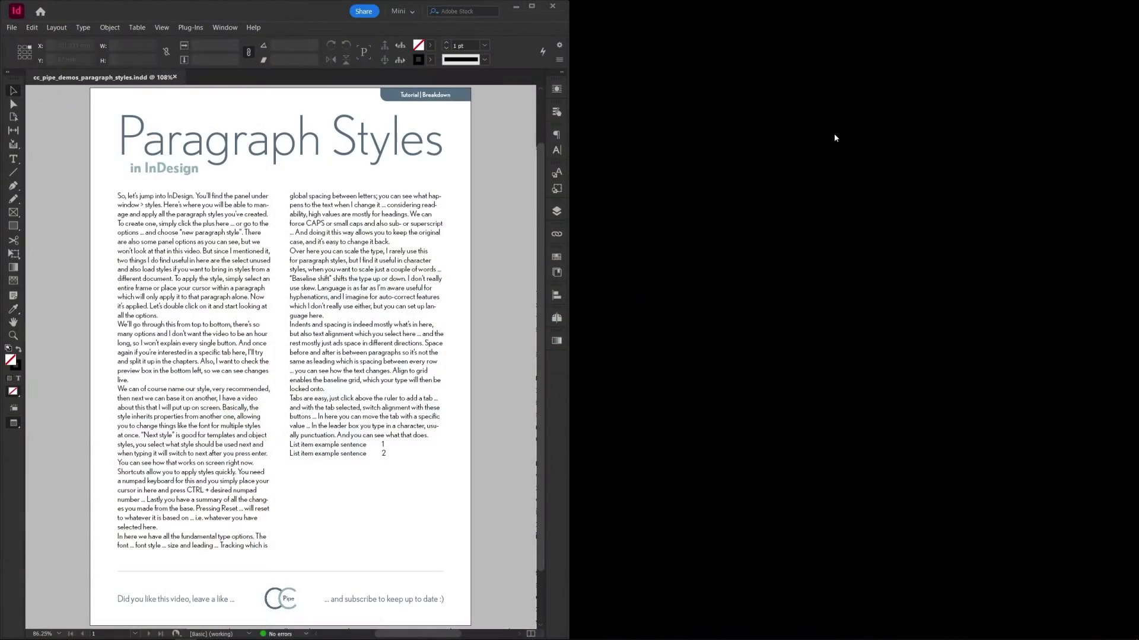
# Step: Show the Paragraph Styles panel from the Window menu and move it further left
pyautogui.click(225, 27)
pyautogui.moveTo(374, 251)
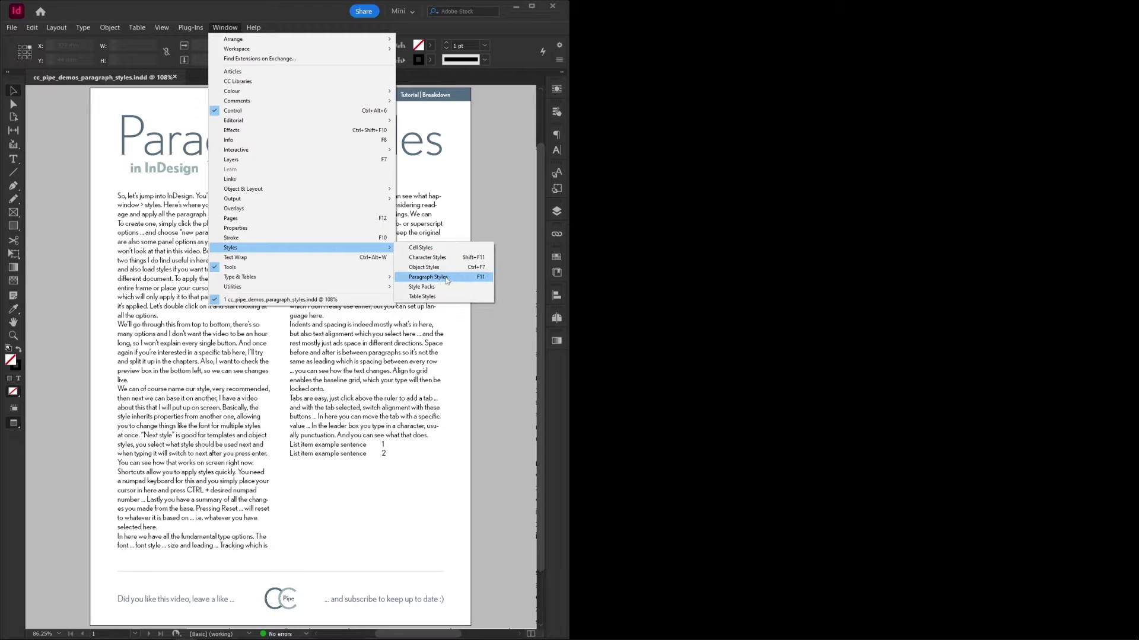
pyautogui.click(428, 277)
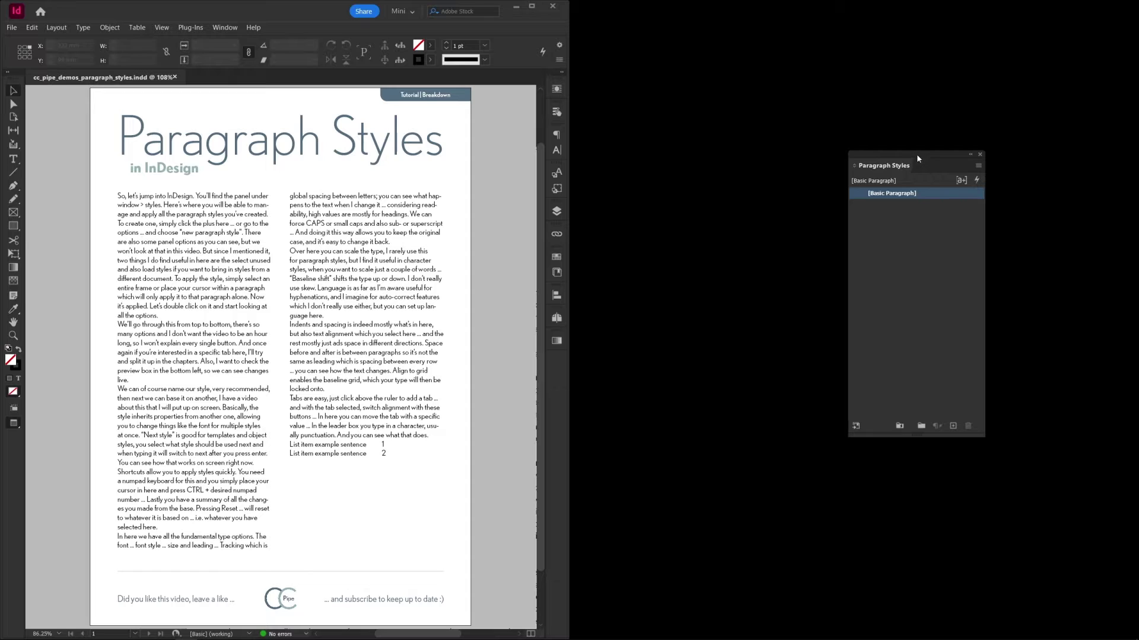
pyautogui.moveTo(916, 154); pyautogui.dragTo(852, 162)
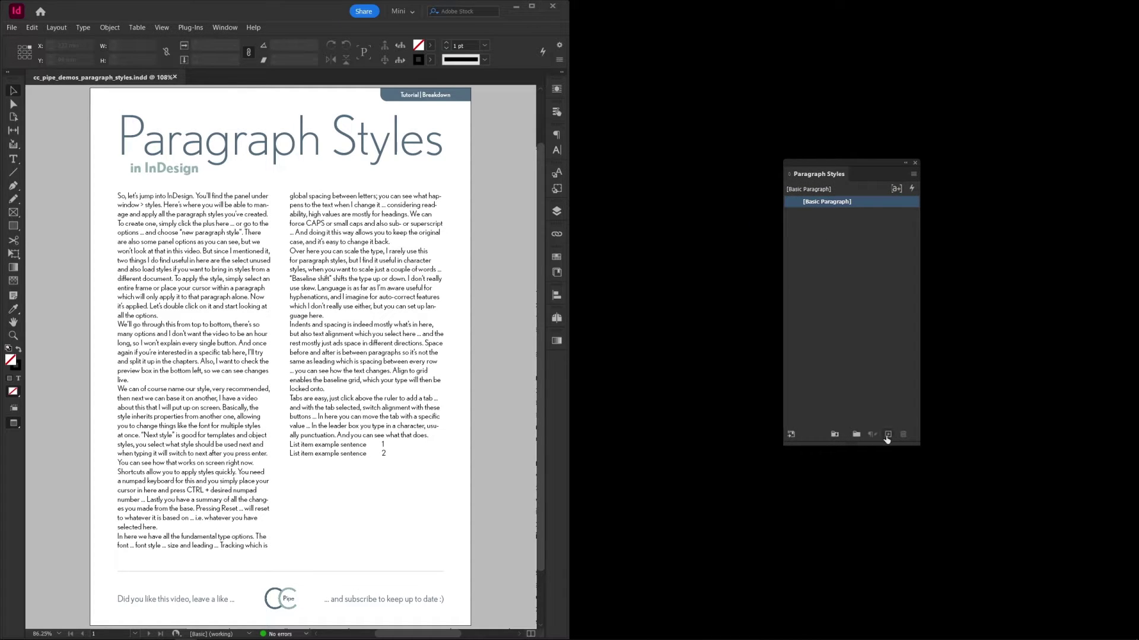
# Step: Create a new paragraph style, Paragraph Style 1, from the panel menu
pyautogui.click(913, 173)
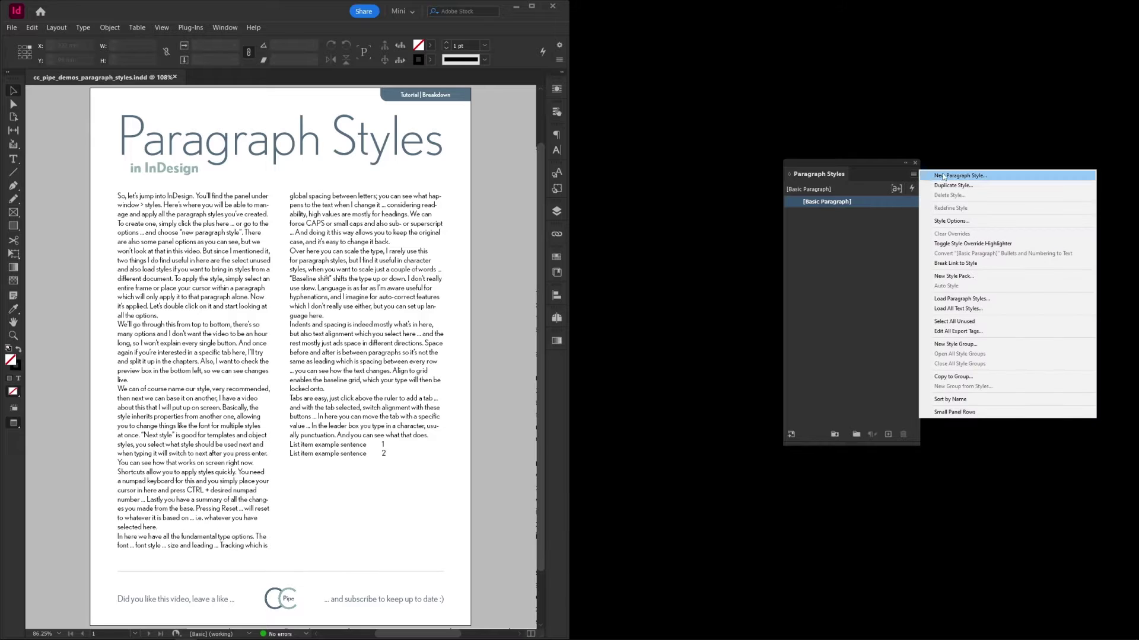
pyautogui.click(940, 176)
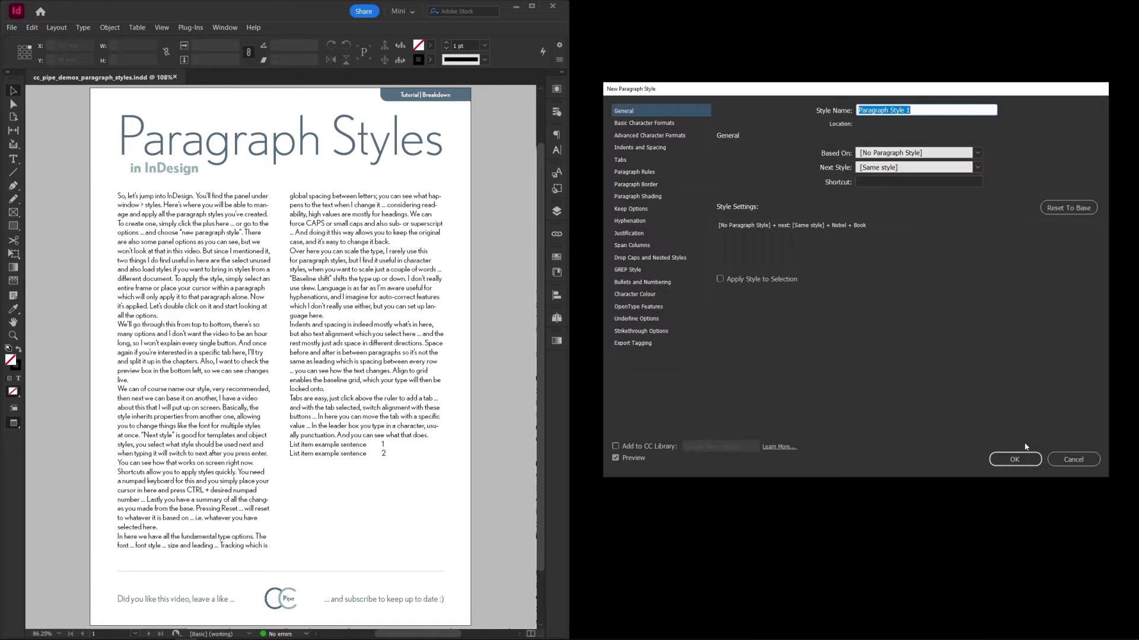
pyautogui.click(1014, 460)
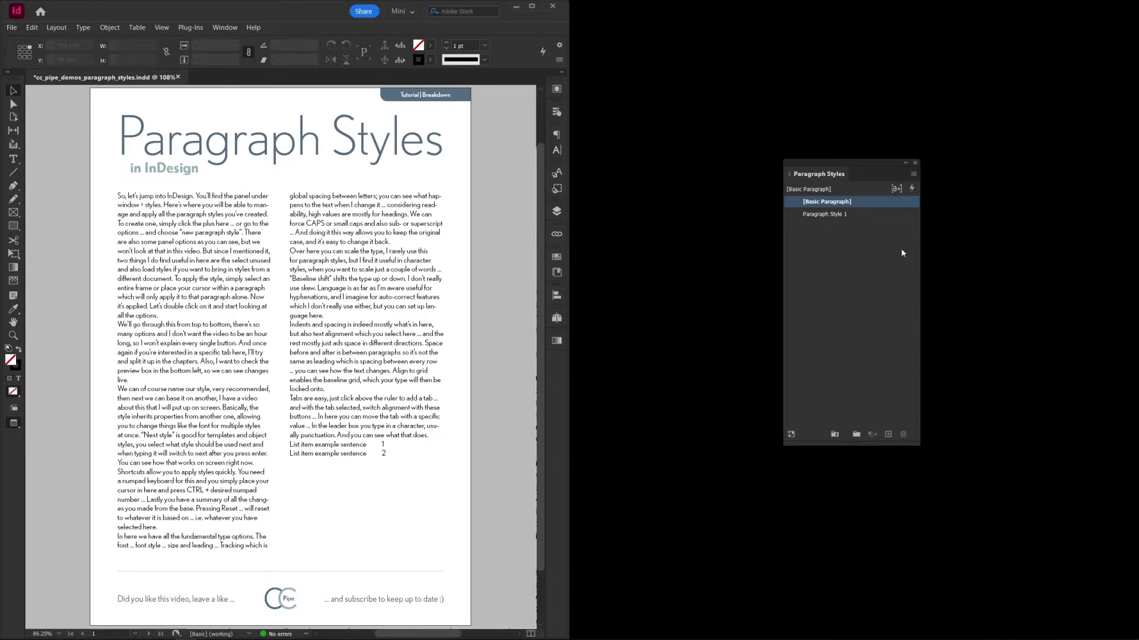
pyautogui.click(913, 174)
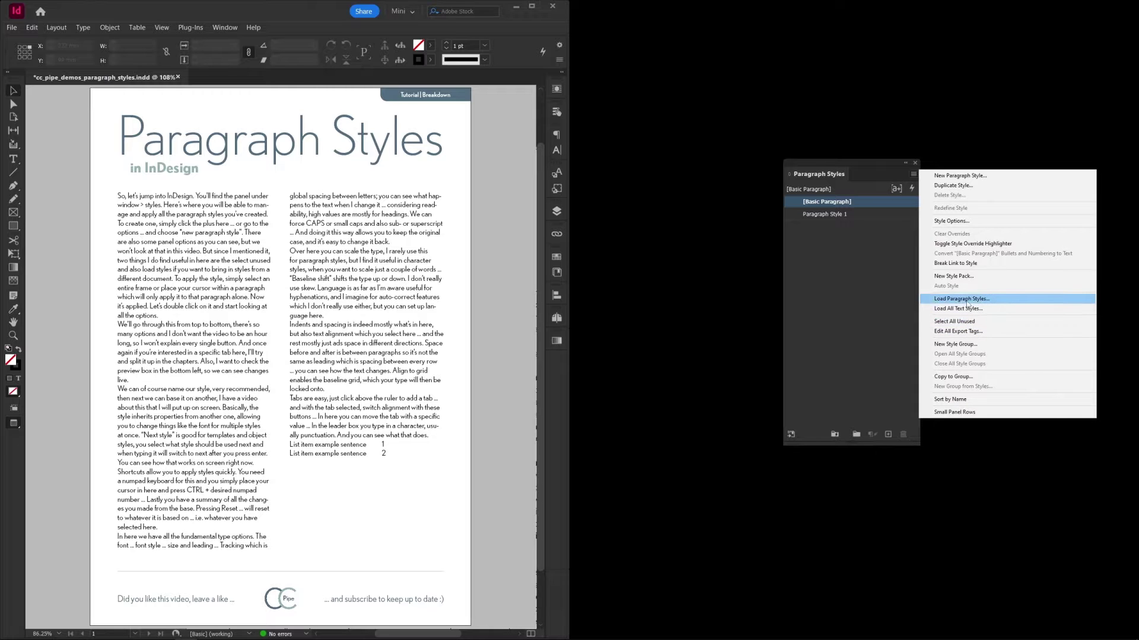
pyautogui.click(874, 271)
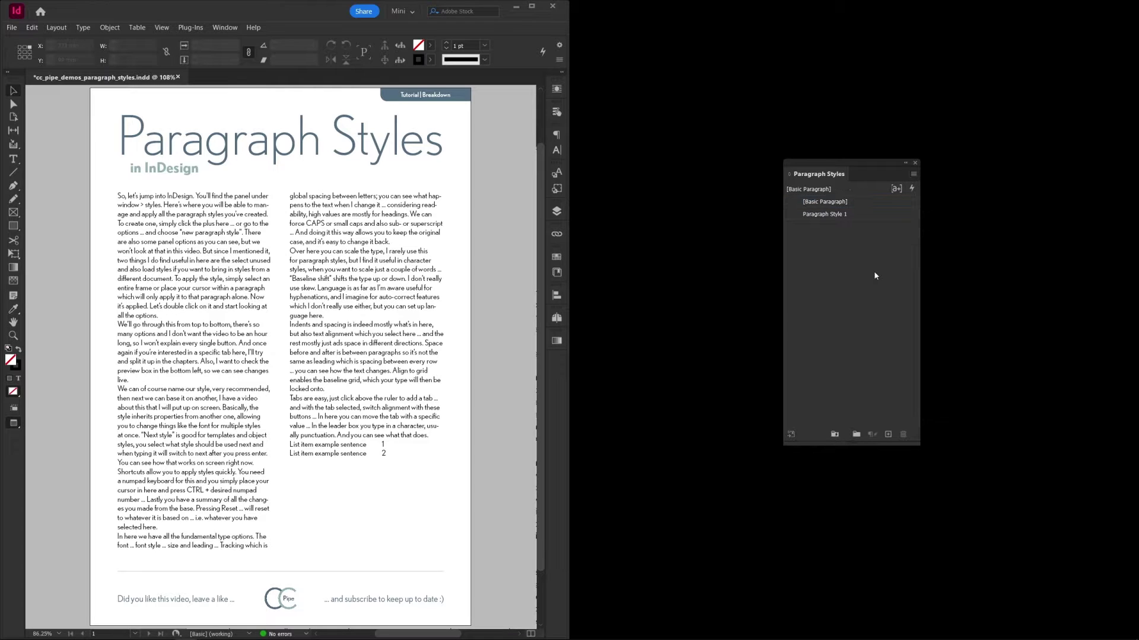
# Step: Select the two-column body text frame and open Paragraph Style 1's options
pyautogui.click(401, 230)
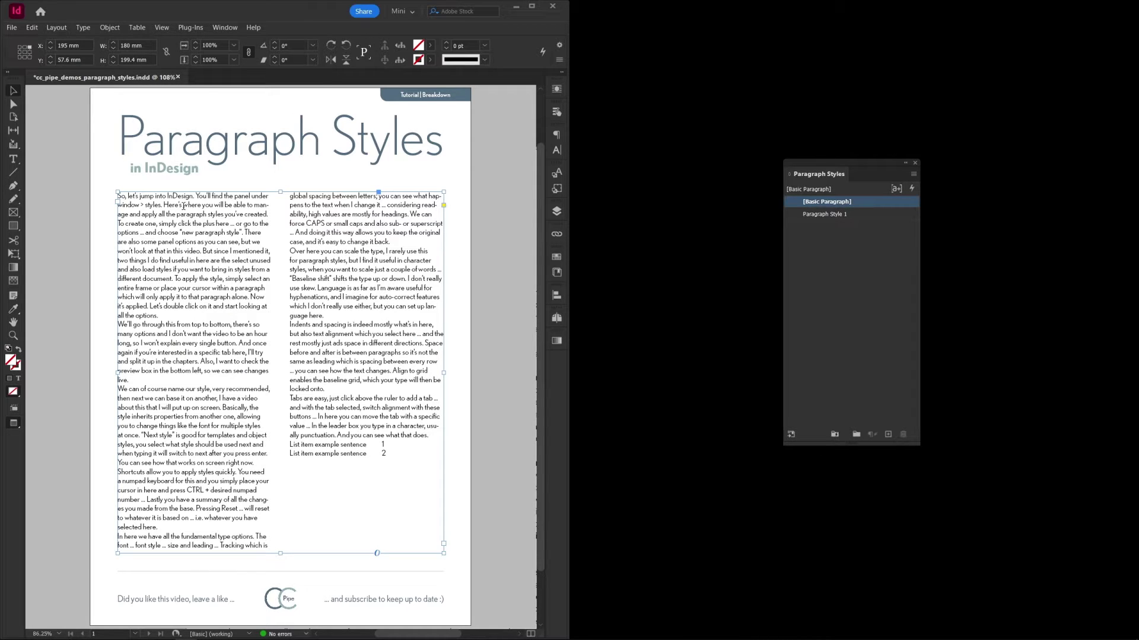
pyautogui.click(821, 215)
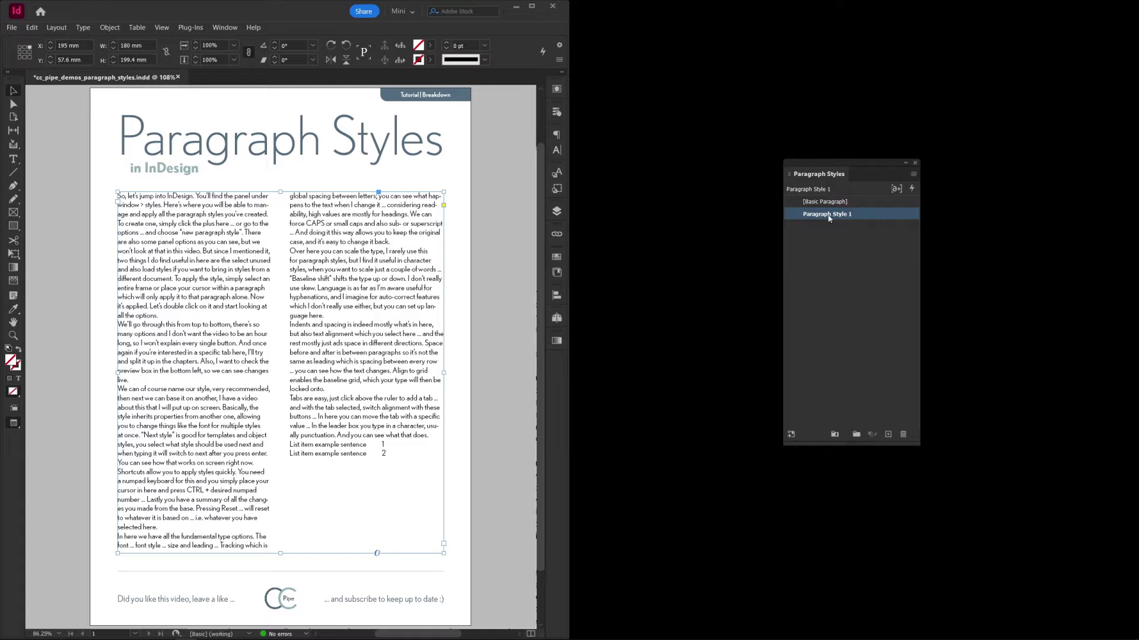
pyautogui.doubleClick(828, 214)
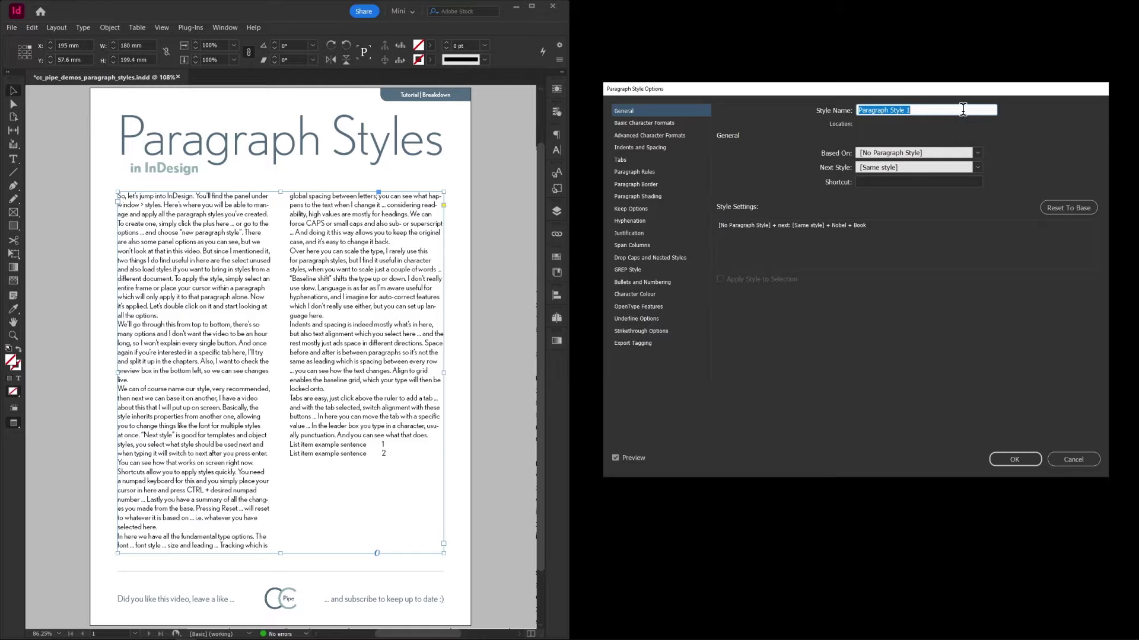
# Step: Rename the style to Body and keep it based on [No Paragraph Style]
pyautogui.click(614, 458)
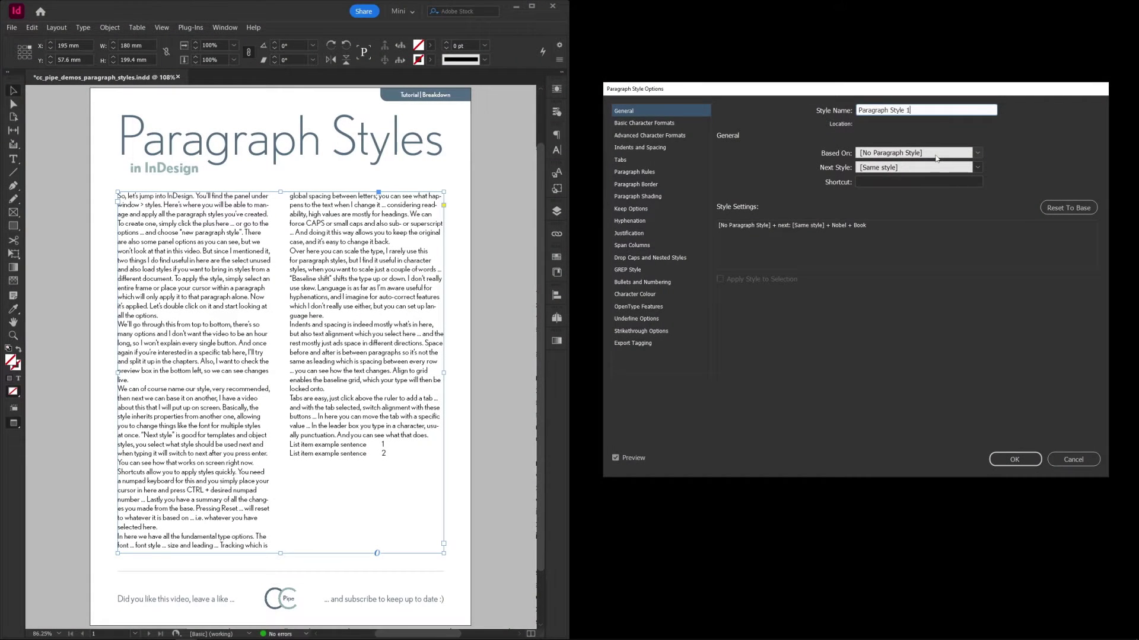
pyautogui.hotkey('ctrl', 'a')
pyautogui.write('Body')
pyautogui.click(893, 152)
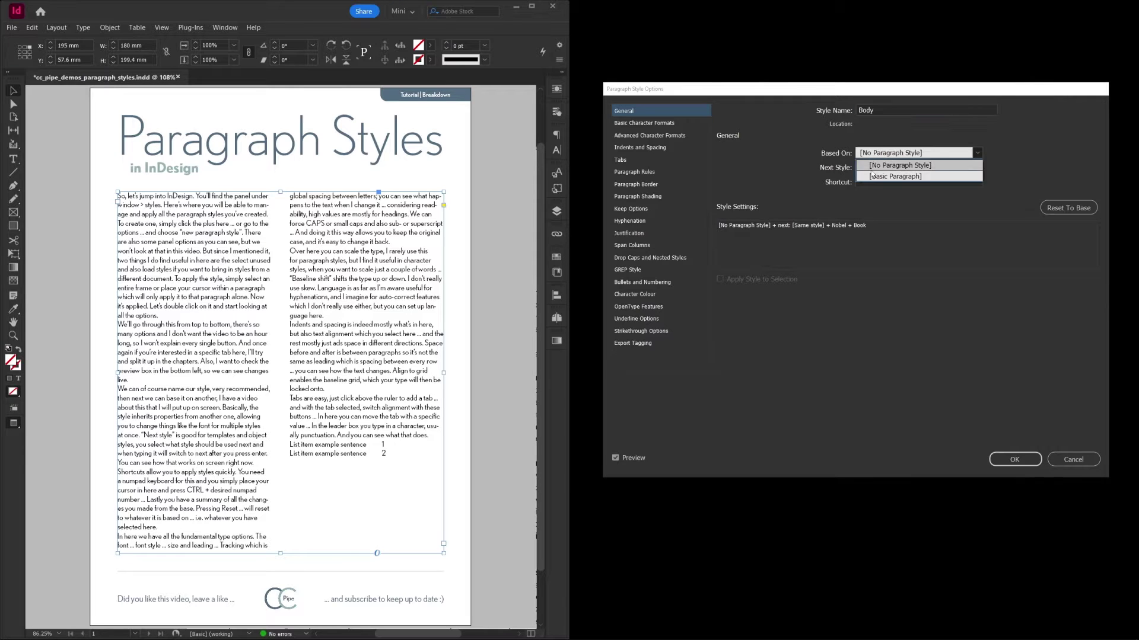
pyautogui.click(869, 137)
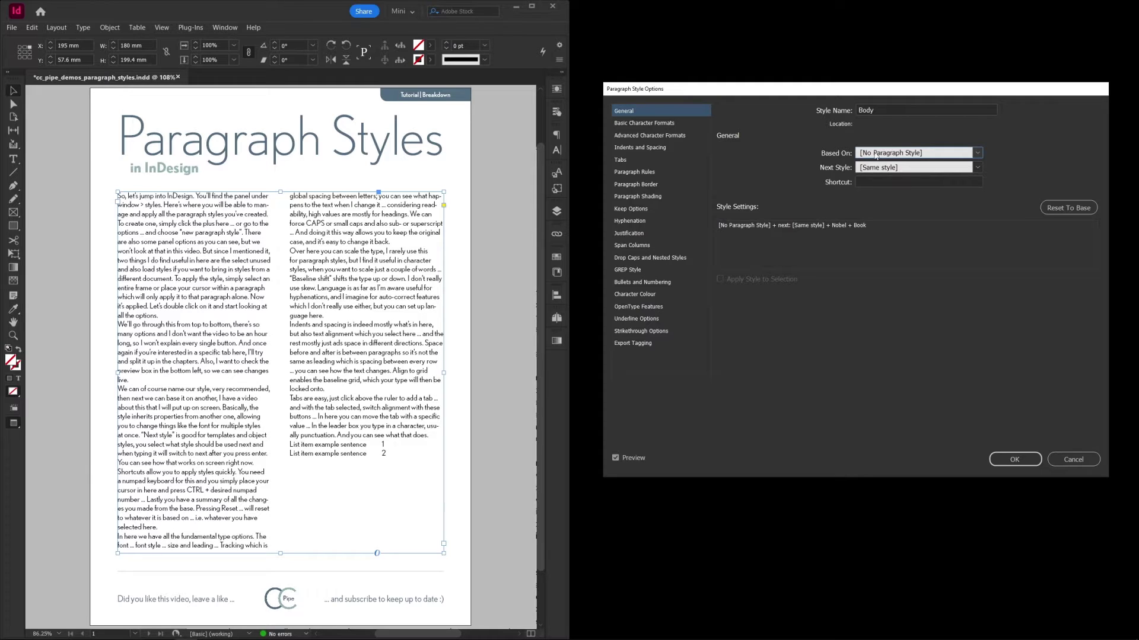
# Step: Keep the same style for following paragraphs and assign the Ctrl+Num 1 shortcut
pyautogui.click(864, 170)
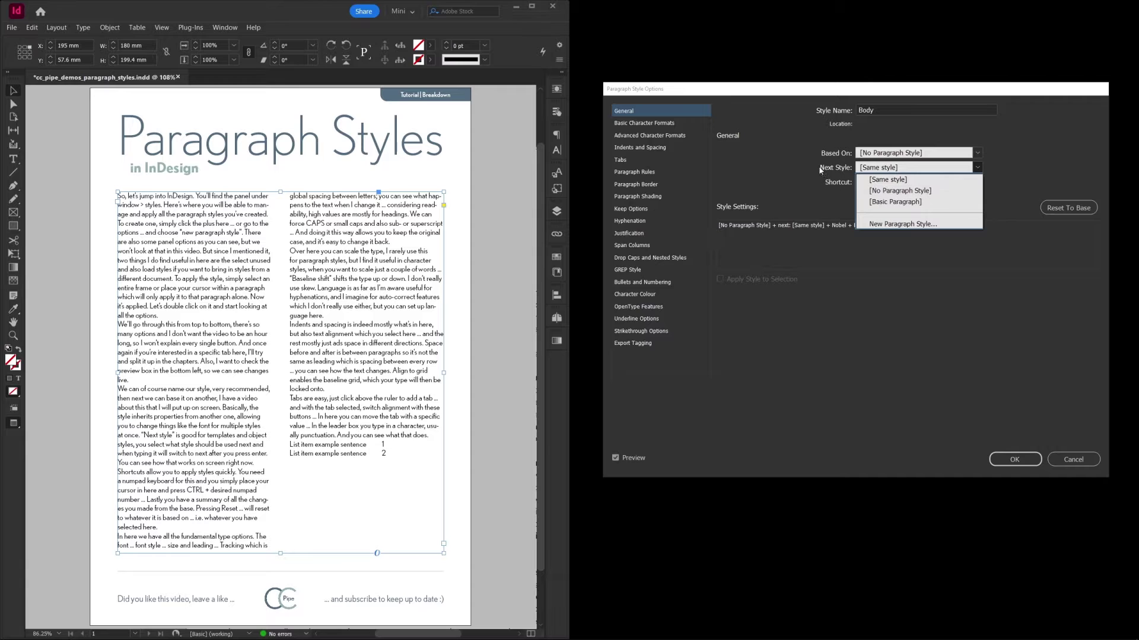
pyautogui.click(787, 160)
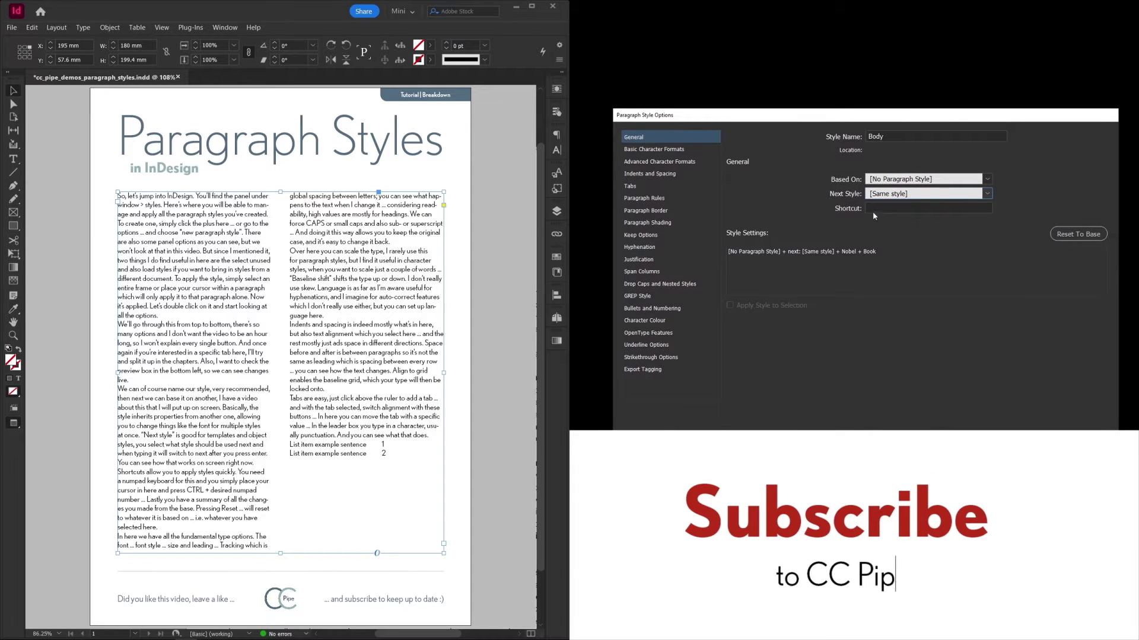
pyautogui.click(874, 208)
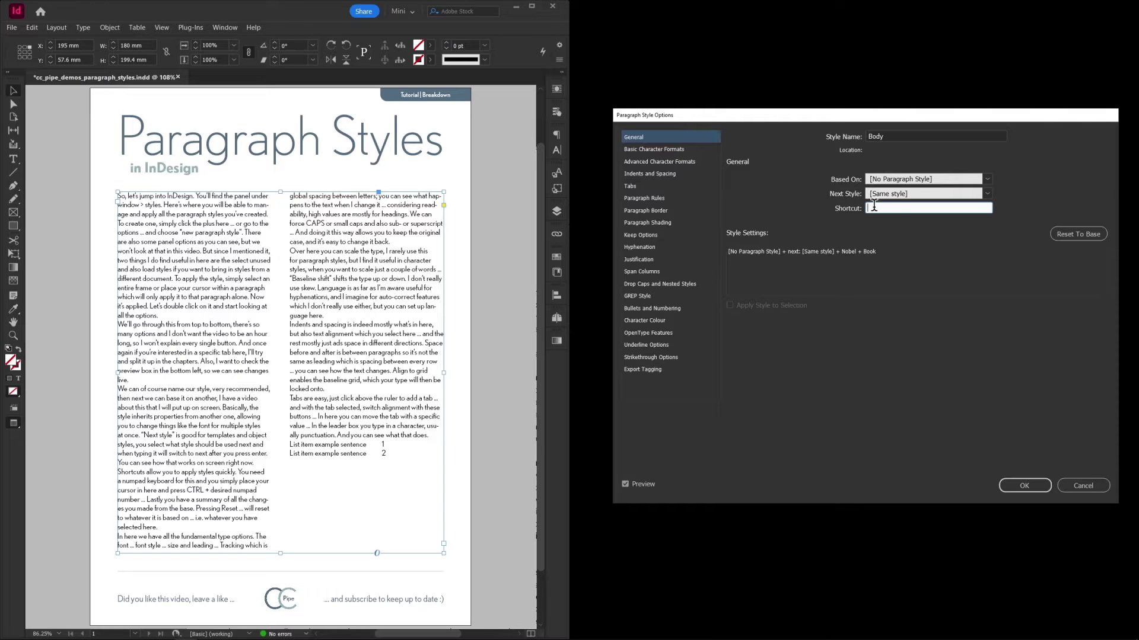
pyautogui.press('ctrl+KP_1')
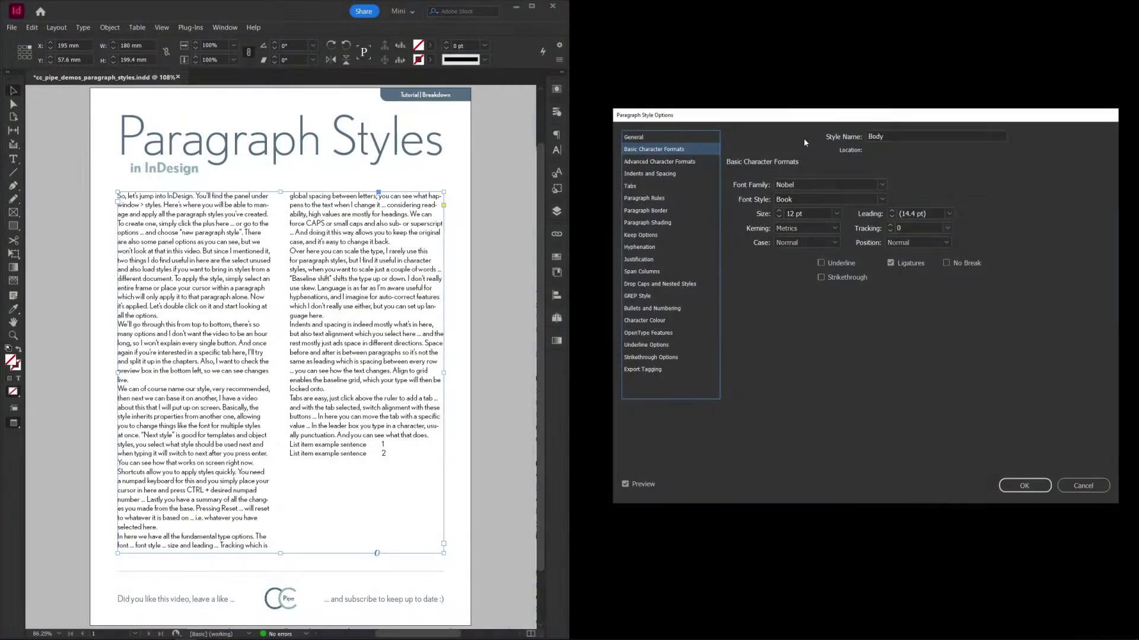
# Step: Keep the font at Nobel Book 12 pt after trying 14 pt
pyautogui.click(883, 185)
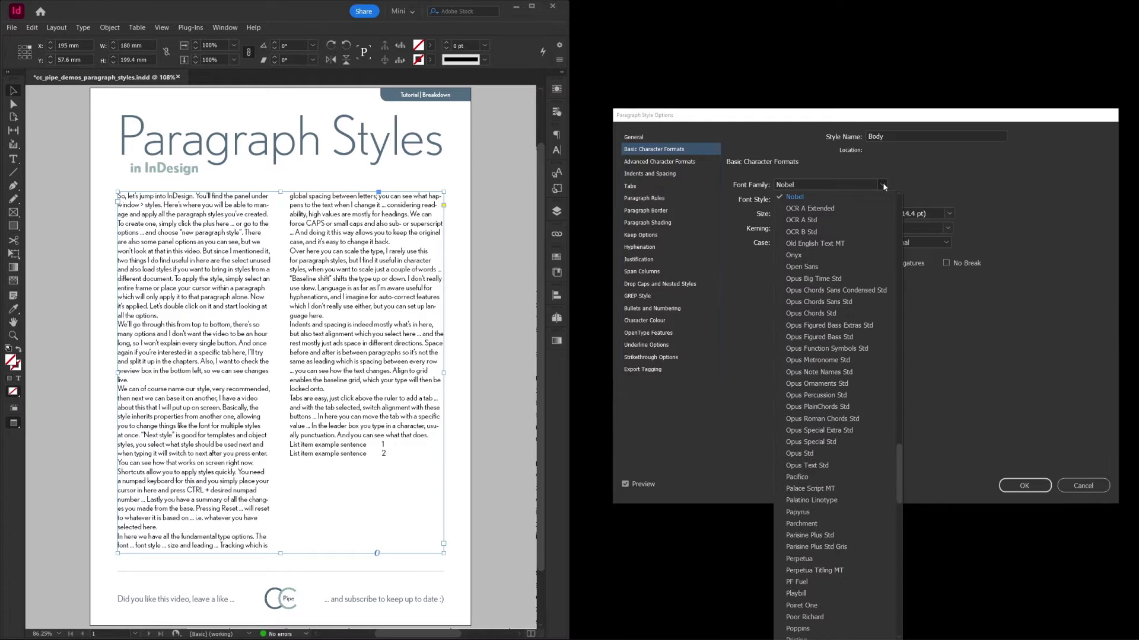
pyautogui.click(883, 185)
pyautogui.click(883, 200)
pyautogui.click(793, 222)
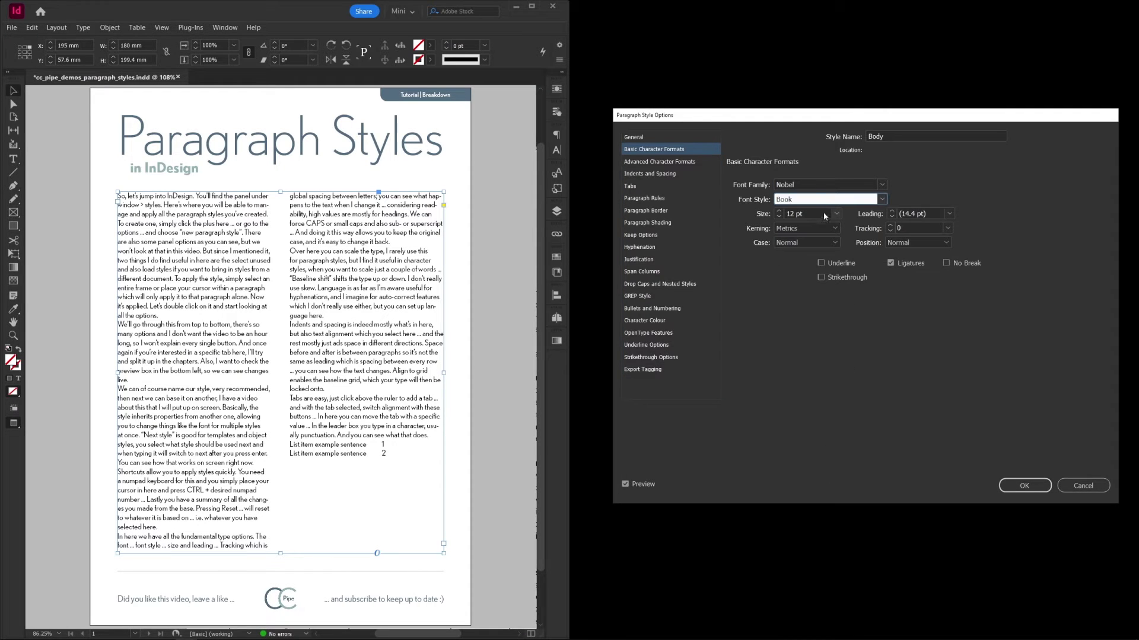
pyautogui.click(778, 211)
pyautogui.click(779, 211)
pyautogui.click(778, 217)
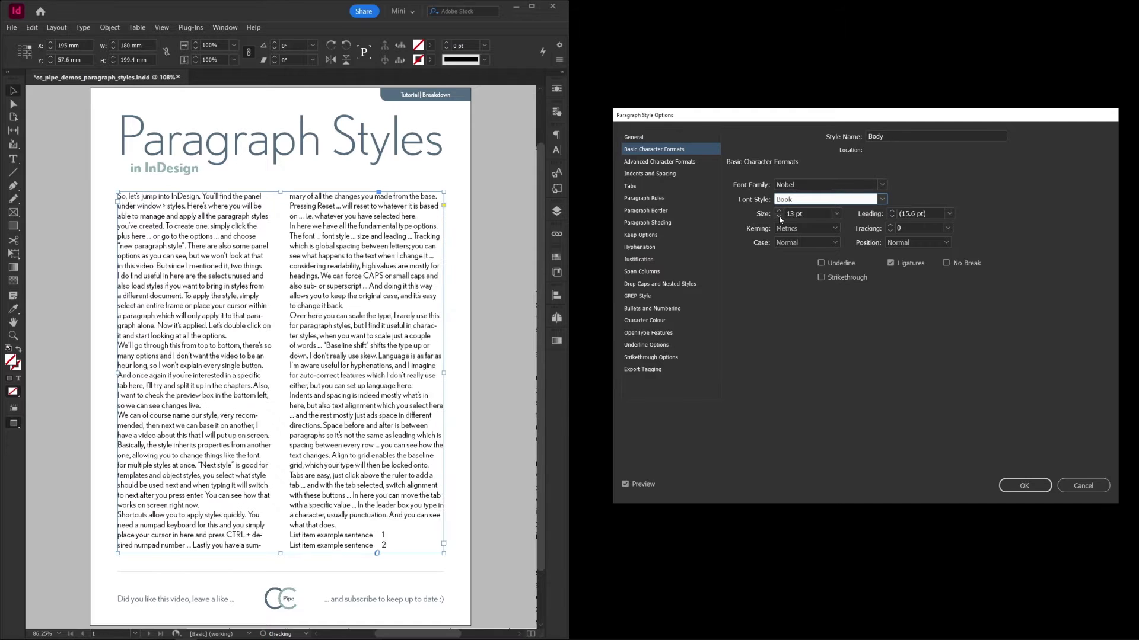
pyautogui.click(778, 217)
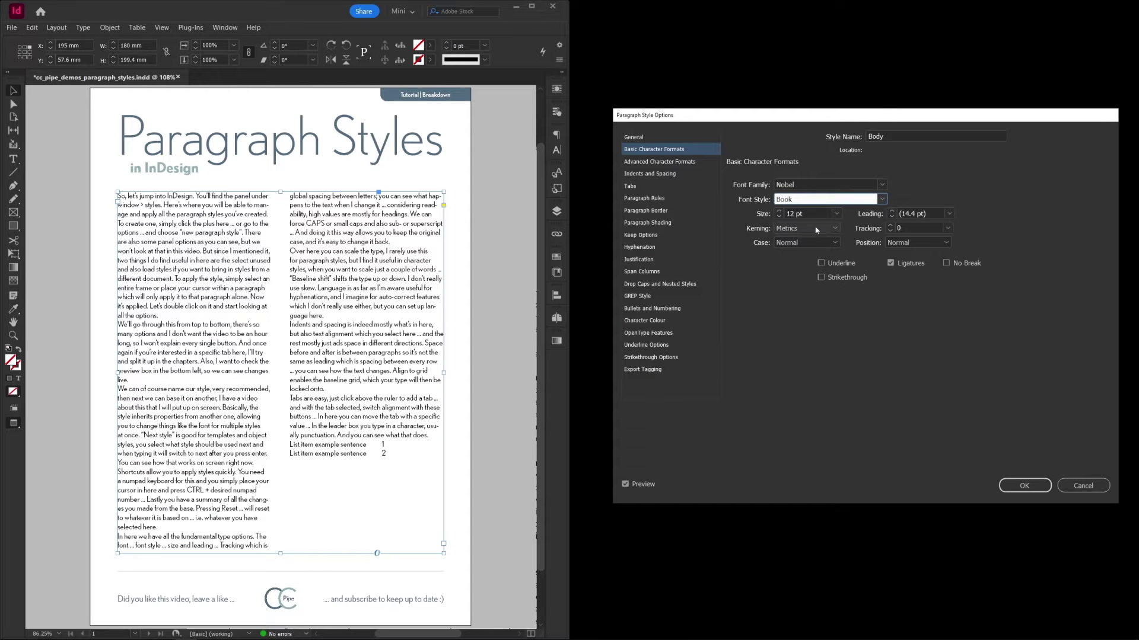
# Step: Try tracking values of 20, -20 and 50, then reset tracking to 0
pyautogui.click(890, 225)
pyautogui.click(891, 225)
pyautogui.click(890, 232)
pyautogui.click(890, 232)
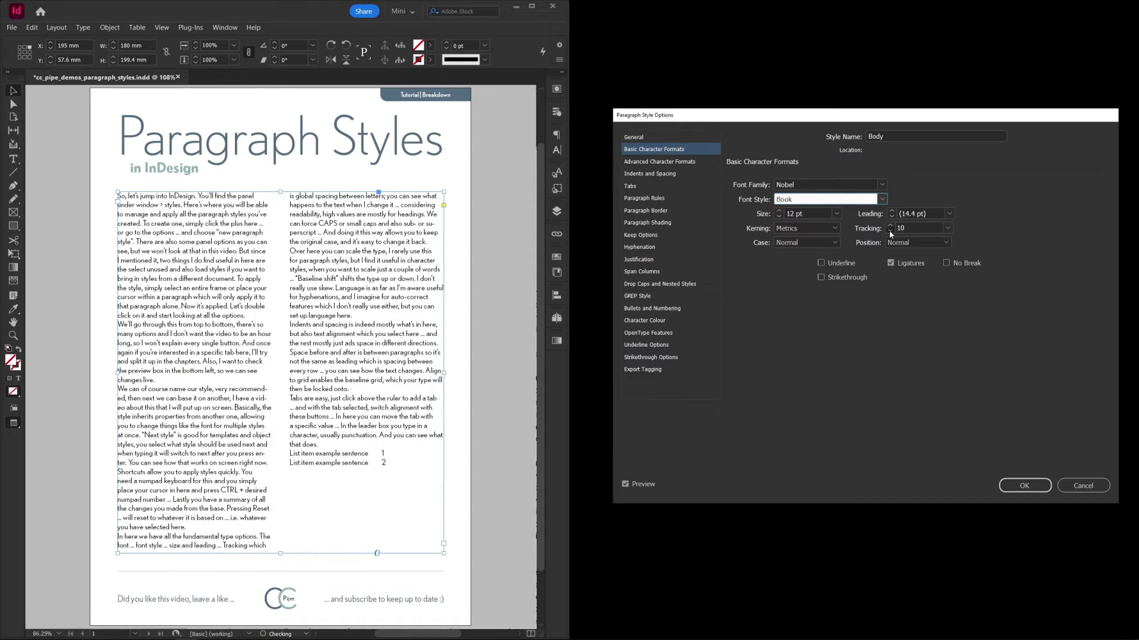
pyautogui.click(890, 232)
pyautogui.click(890, 231)
pyautogui.click(891, 226)
pyautogui.click(891, 226)
pyautogui.click(891, 225)
pyautogui.click(891, 225)
pyautogui.click(891, 225)
pyautogui.click(890, 225)
pyautogui.click(891, 225)
pyautogui.click(891, 230)
pyautogui.click(890, 230)
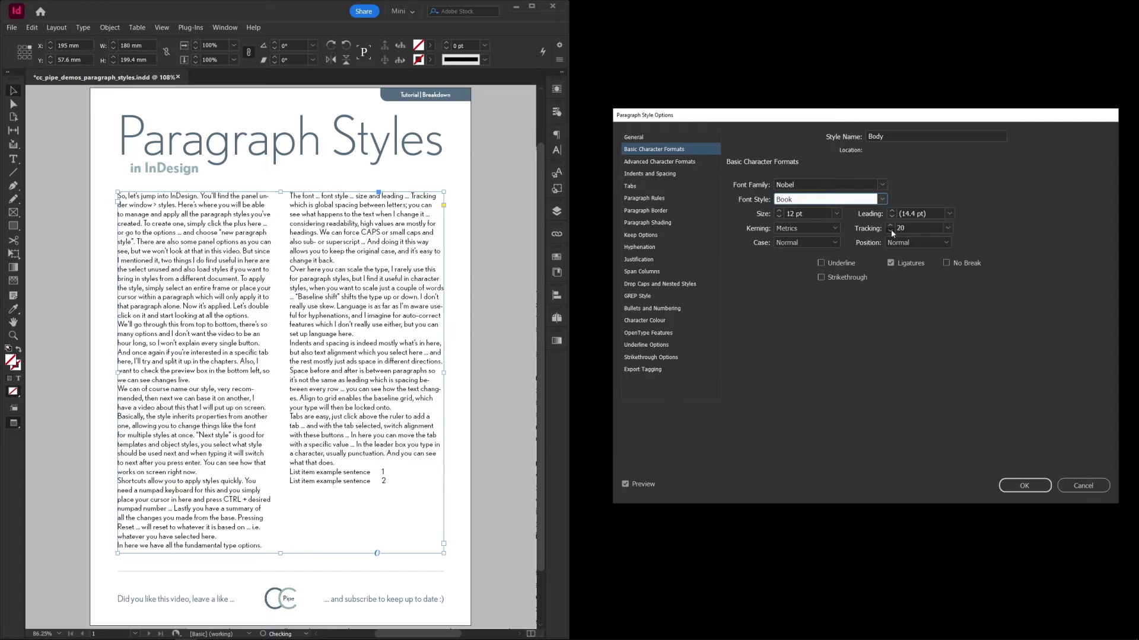
pyautogui.click(890, 230)
pyautogui.click(891, 231)
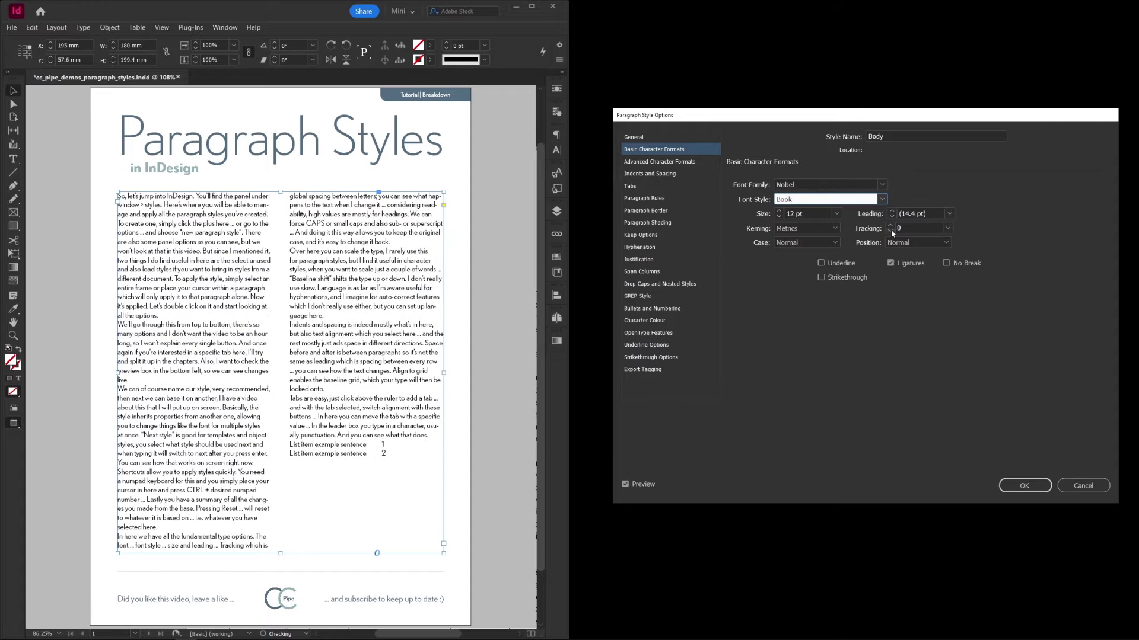
# Step: Preview All Caps and Subscript, then set Case and Position back to Normal
pyautogui.click(818, 244)
pyautogui.click(798, 278)
pyautogui.click(795, 244)
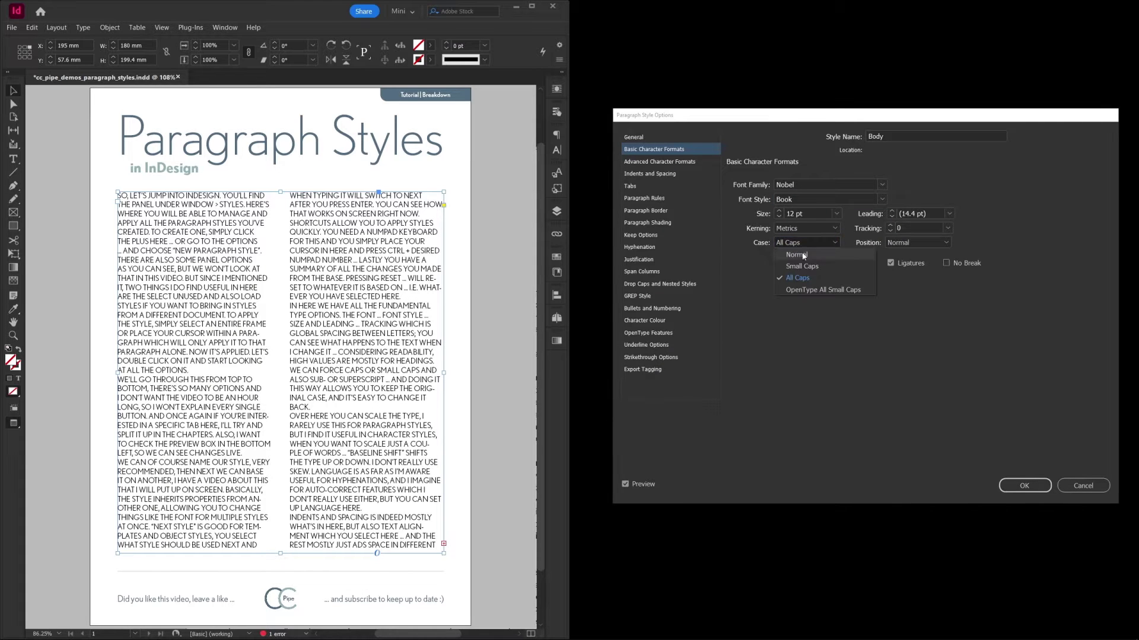
pyautogui.click(798, 255)
pyautogui.click(918, 242)
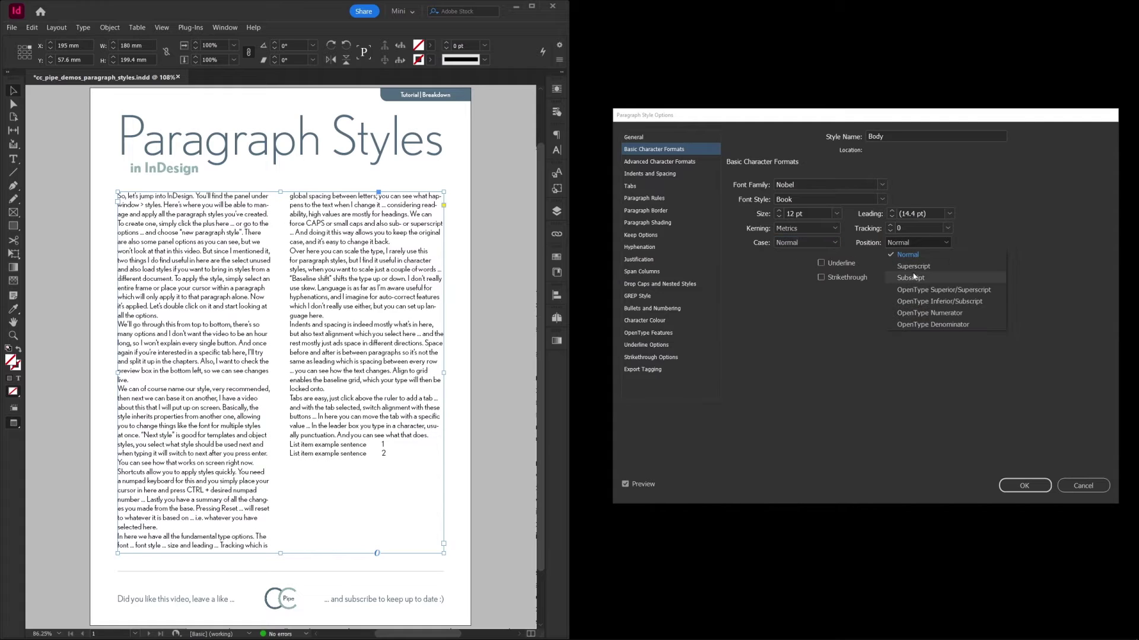
pyautogui.click(913, 278)
pyautogui.click(903, 244)
pyautogui.click(907, 254)
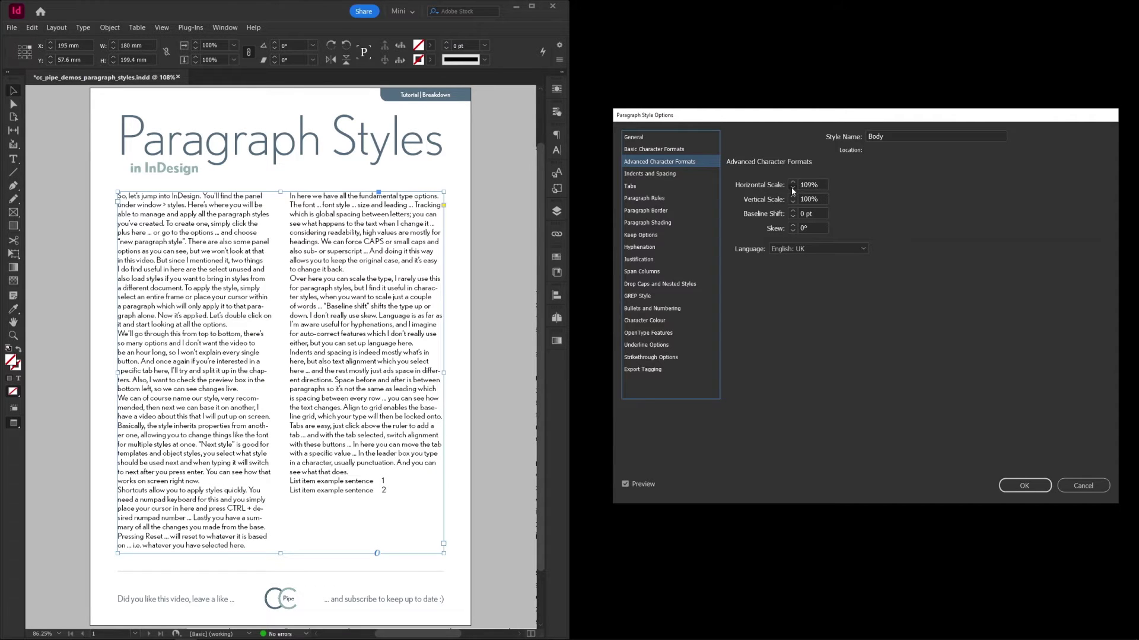
pyautogui.click(792, 188)
pyautogui.click(793, 188)
pyautogui.click(792, 189)
pyautogui.click(793, 189)
pyautogui.click(792, 189)
pyautogui.click(792, 189)
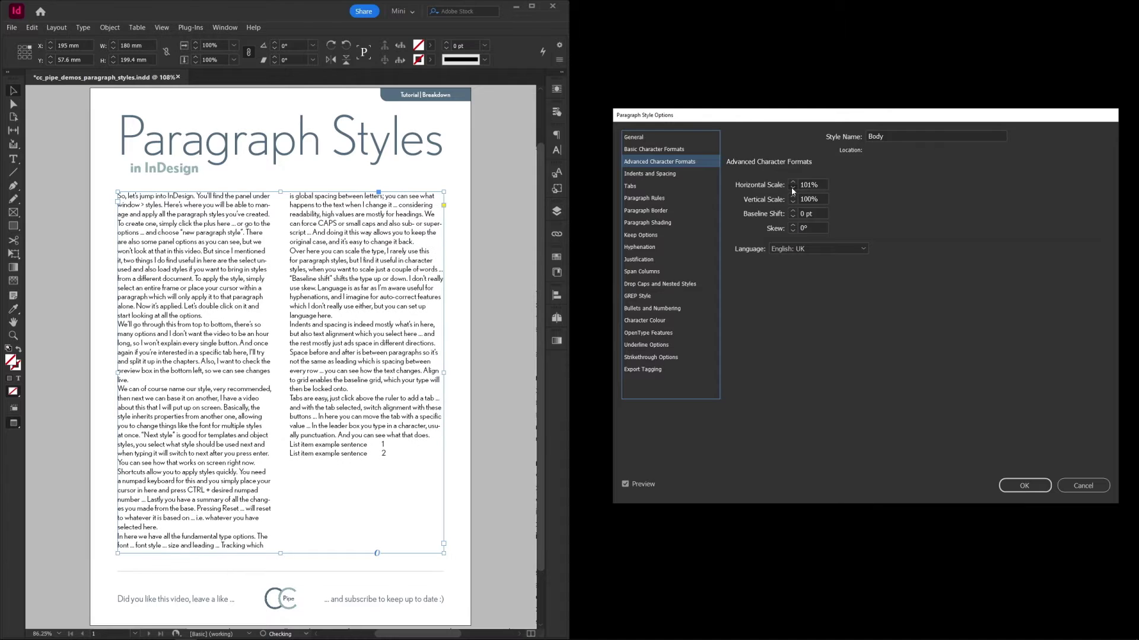
pyautogui.click(793, 197)
pyautogui.click(793, 197)
pyautogui.click(793, 197)
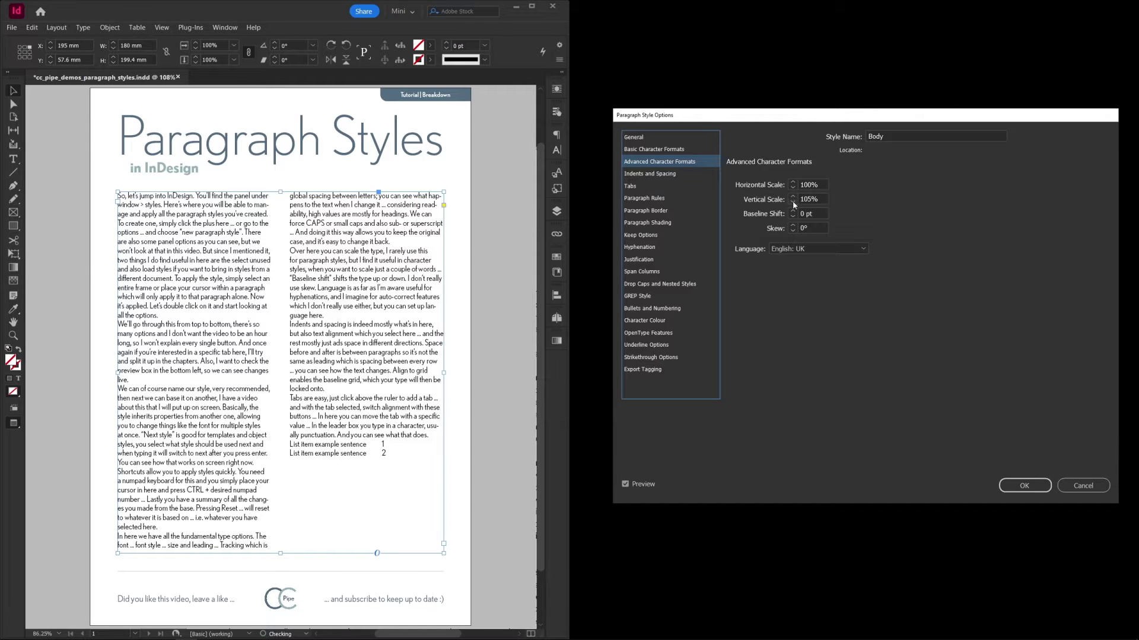
pyautogui.click(793, 202)
pyautogui.click(792, 202)
pyautogui.click(792, 202)
pyautogui.click(793, 211)
pyautogui.click(793, 211)
pyautogui.click(793, 211)
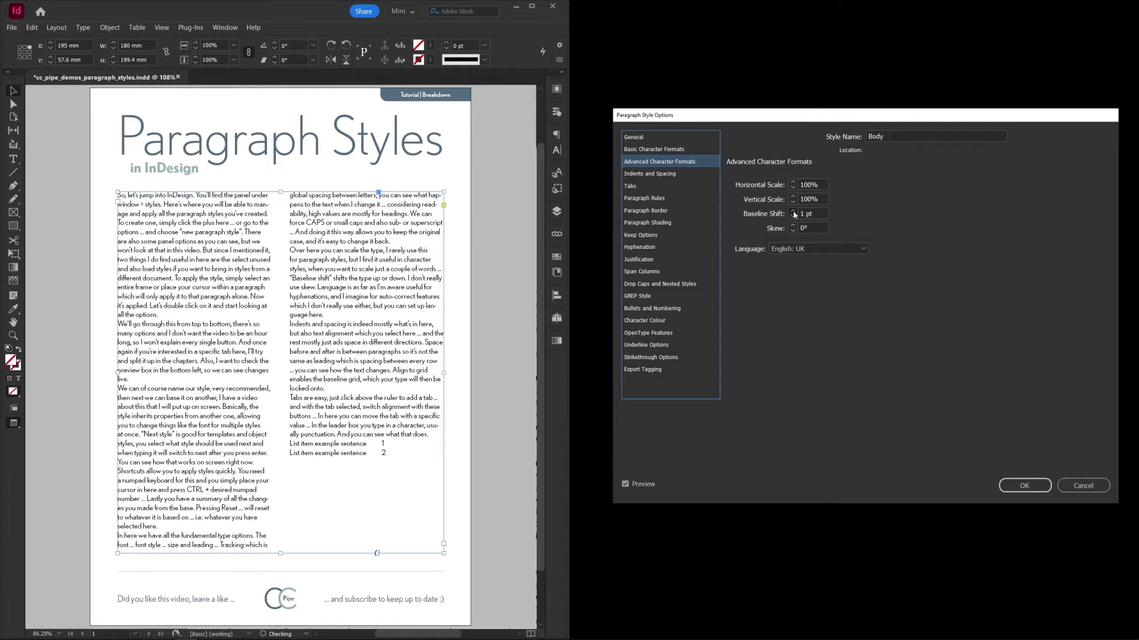
pyautogui.click(793, 211)
pyautogui.click(793, 217)
pyautogui.click(792, 217)
pyautogui.click(793, 218)
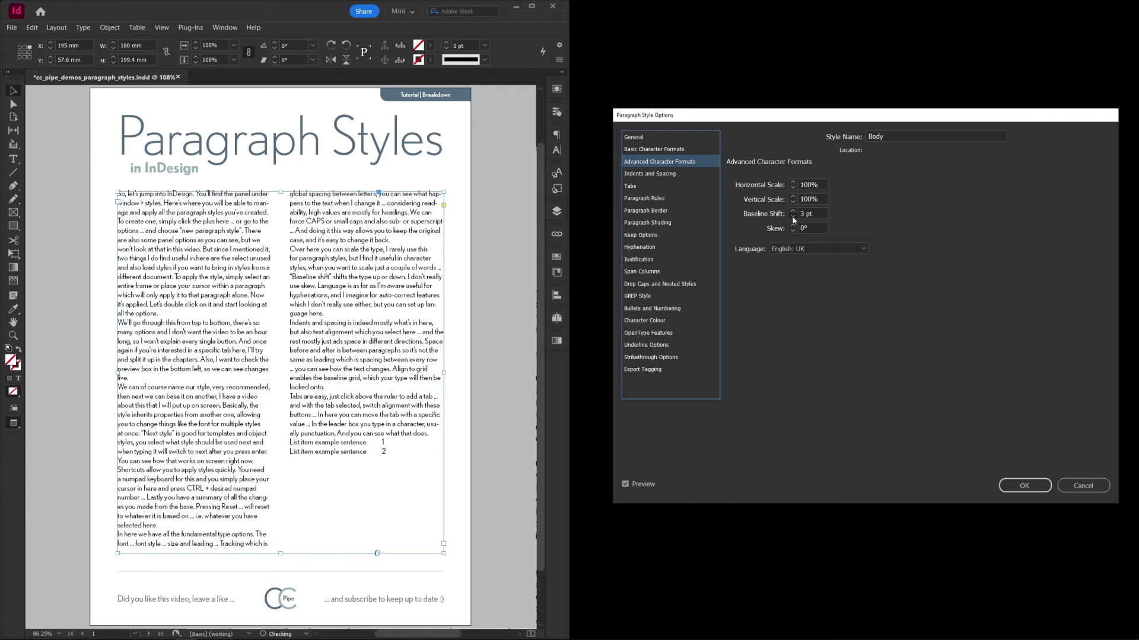
pyautogui.click(793, 217)
pyautogui.click(792, 227)
pyautogui.click(792, 226)
pyautogui.click(793, 227)
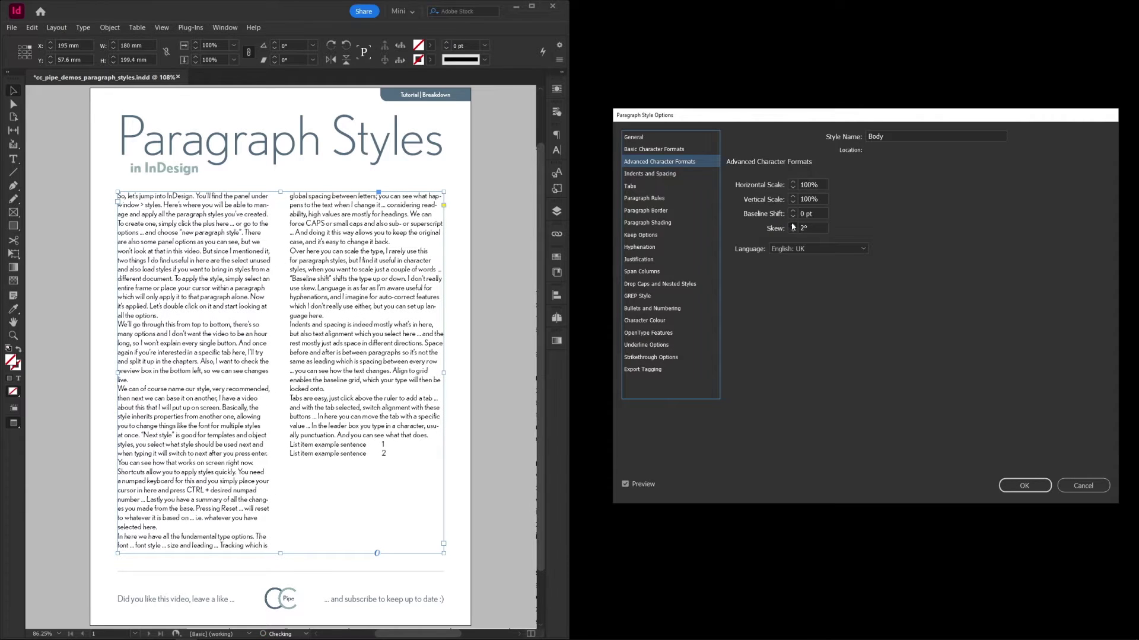
pyautogui.click(792, 231)
pyautogui.click(792, 231)
pyautogui.click(793, 231)
pyautogui.click(848, 248)
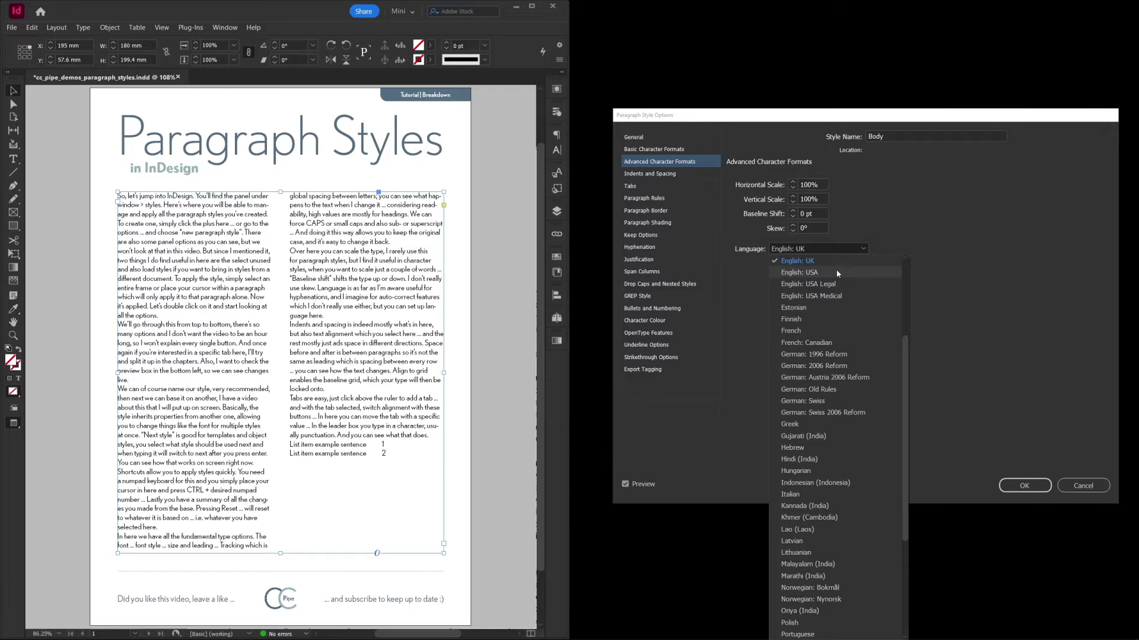
pyautogui.click(953, 250)
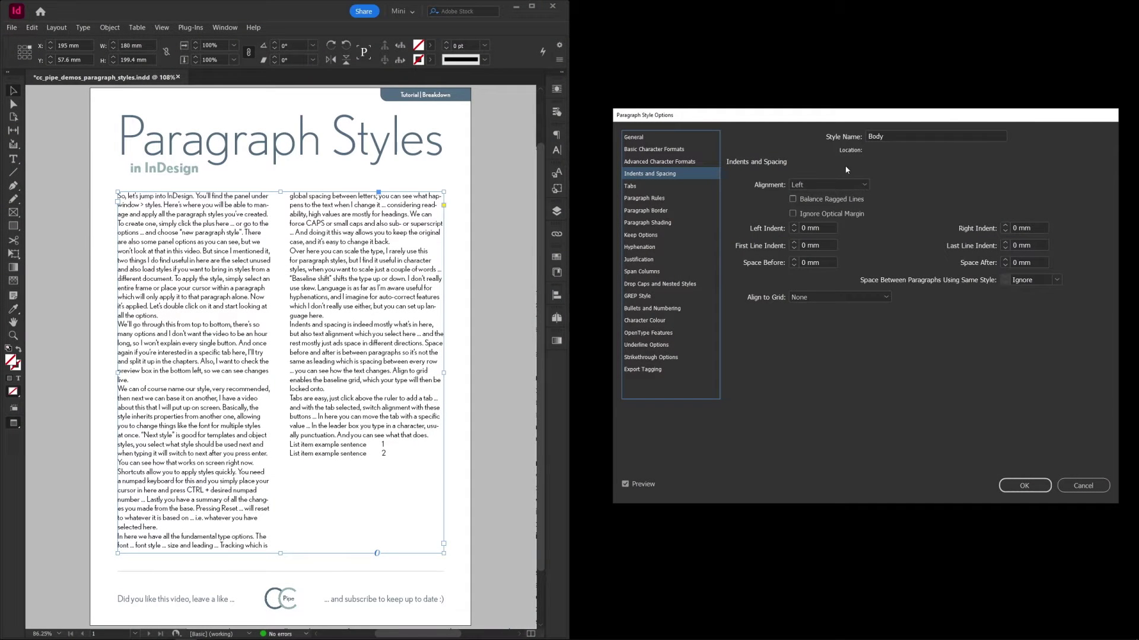
# Step: Keep alignment Left, trying then removing a left indent and space before
pyautogui.click(823, 186)
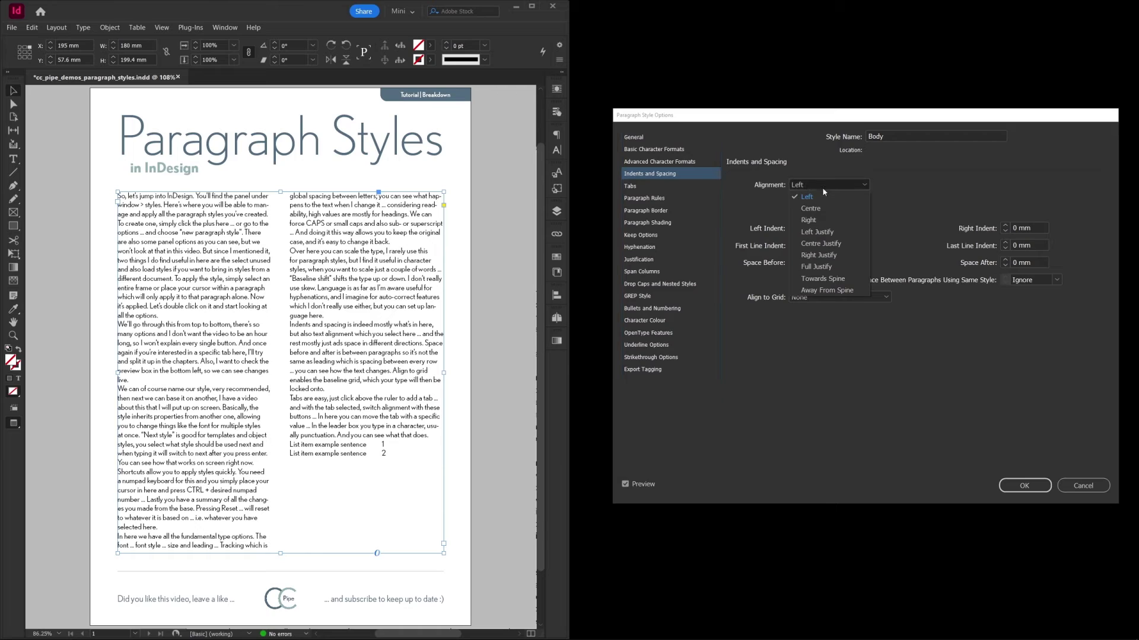
pyautogui.click(807, 197)
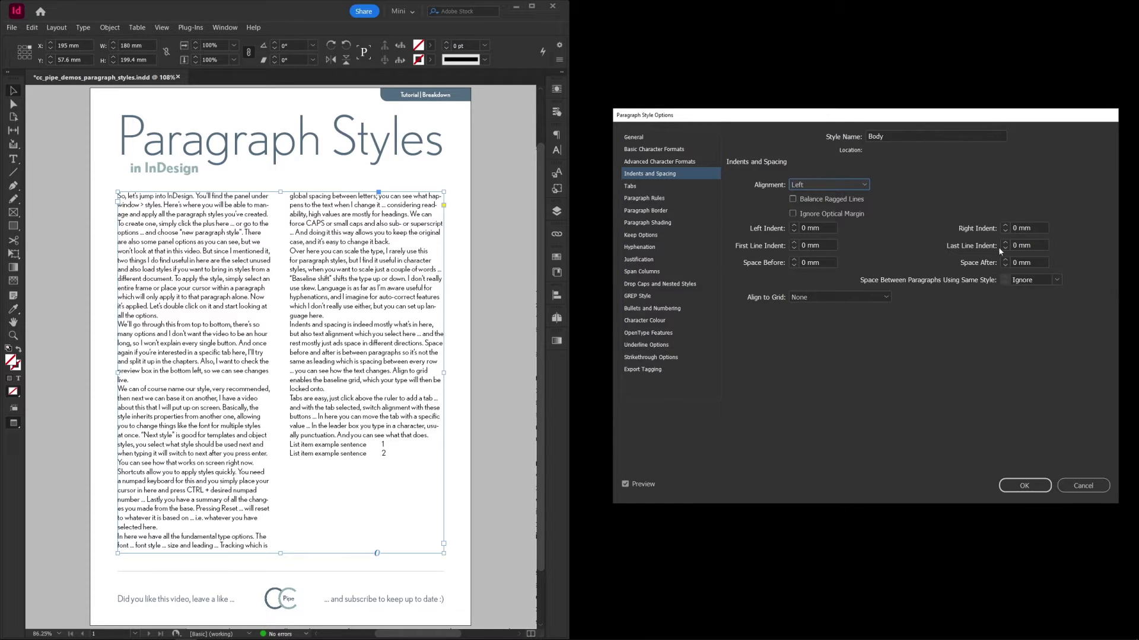
pyautogui.click(794, 226)
pyautogui.click(794, 226)
pyautogui.click(794, 226)
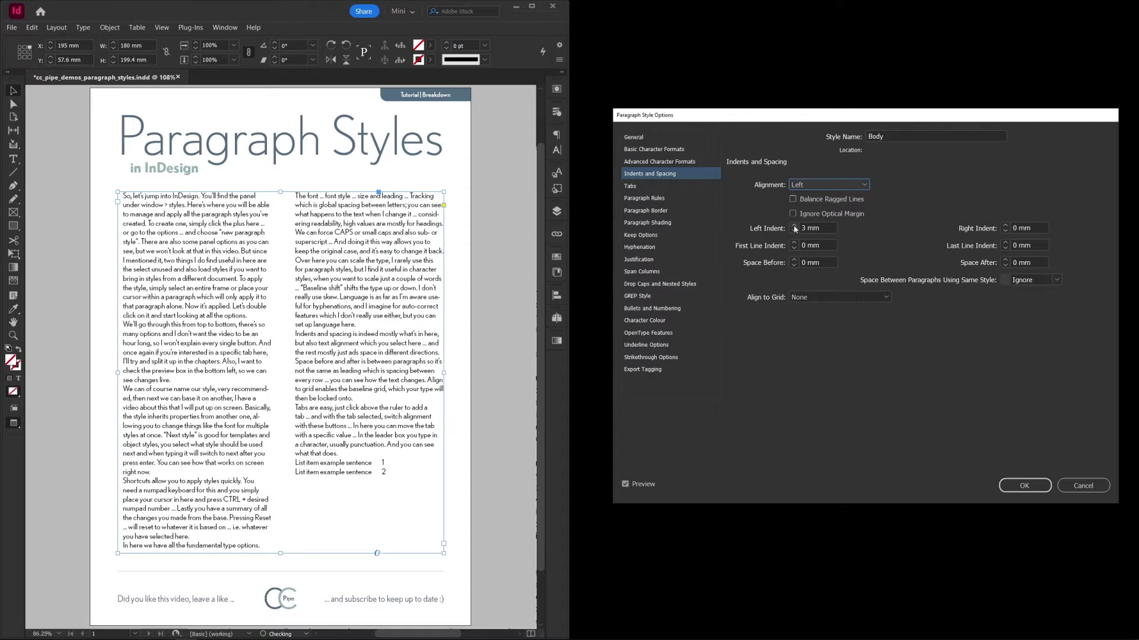
pyautogui.click(794, 230)
pyautogui.click(794, 230)
pyautogui.click(794, 231)
pyautogui.click(794, 260)
pyautogui.click(794, 260)
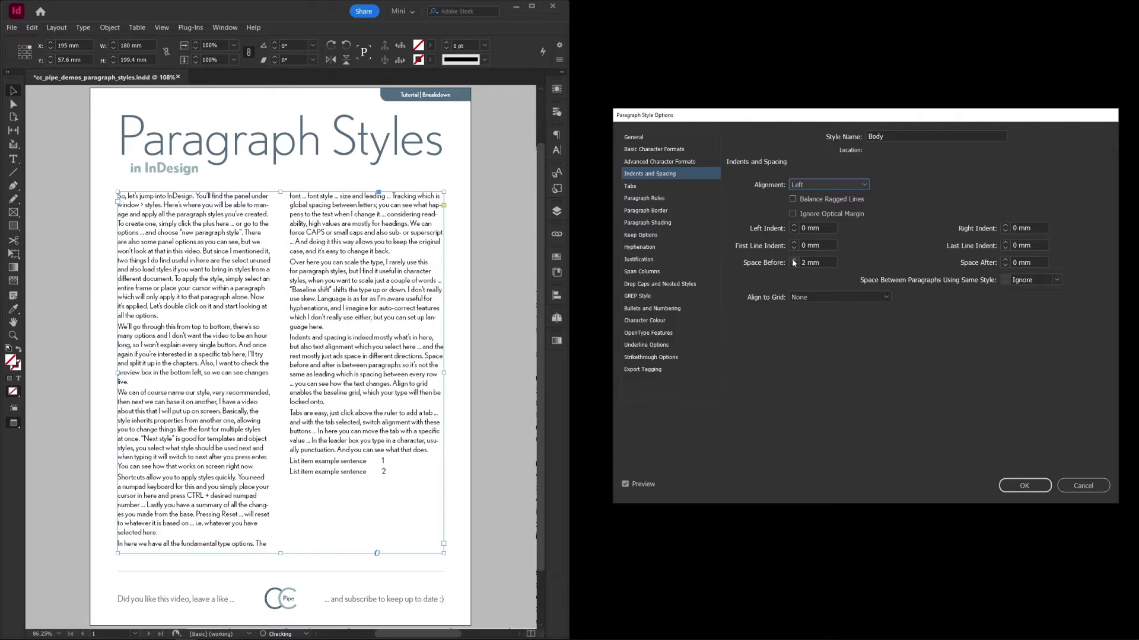
pyautogui.click(794, 261)
pyautogui.click(794, 265)
pyautogui.click(793, 265)
pyautogui.click(794, 265)
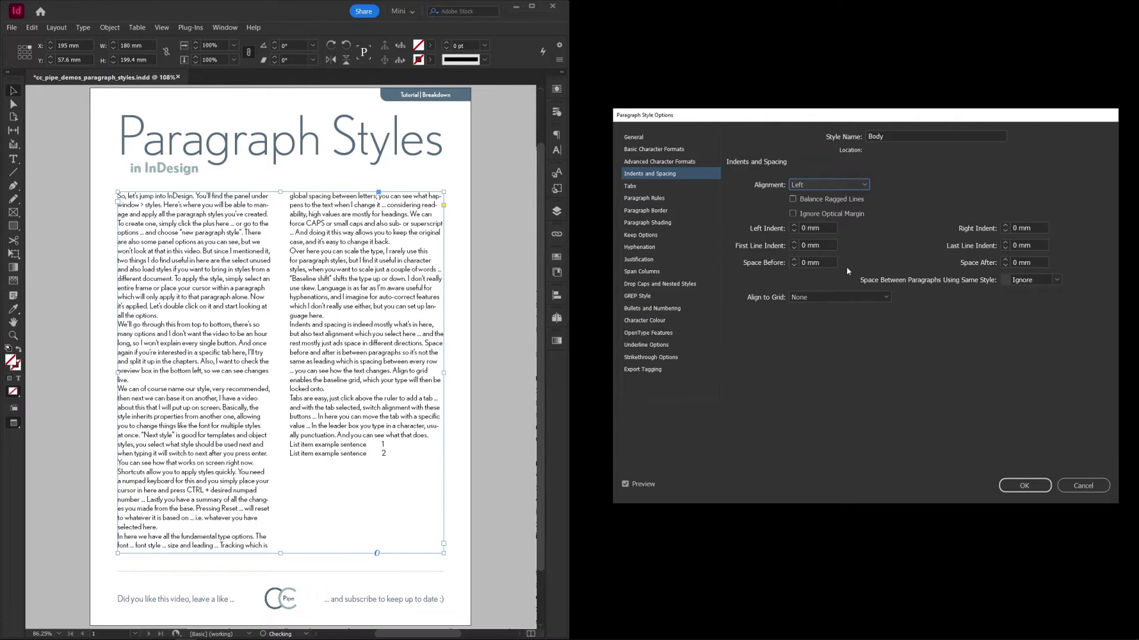
# Step: Set Space After to 5 mm and leave Align to Grid at None after trying All Lines
pyautogui.click(1006, 260)
pyautogui.click(1006, 259)
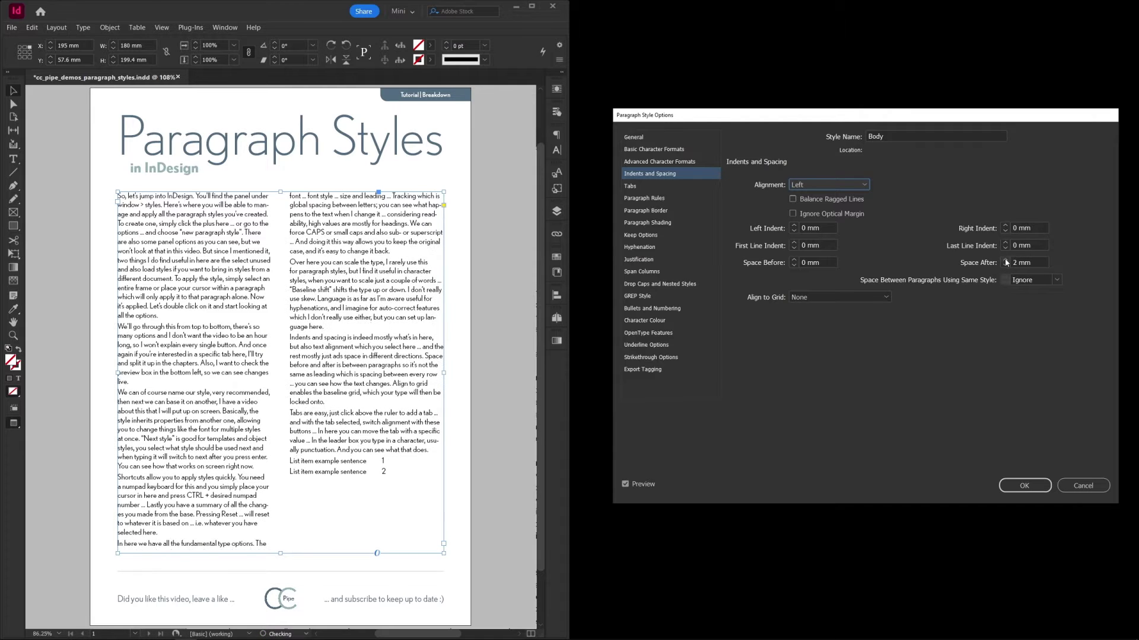
pyautogui.click(1006, 260)
pyautogui.click(1006, 260)
pyautogui.click(1006, 260)
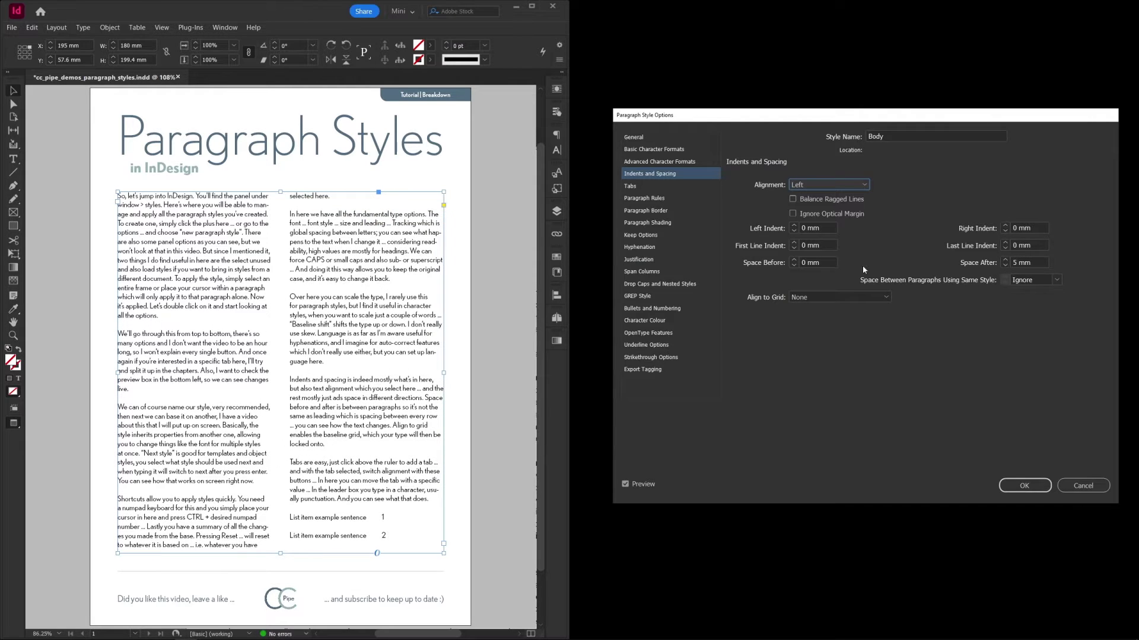
pyautogui.click(885, 297)
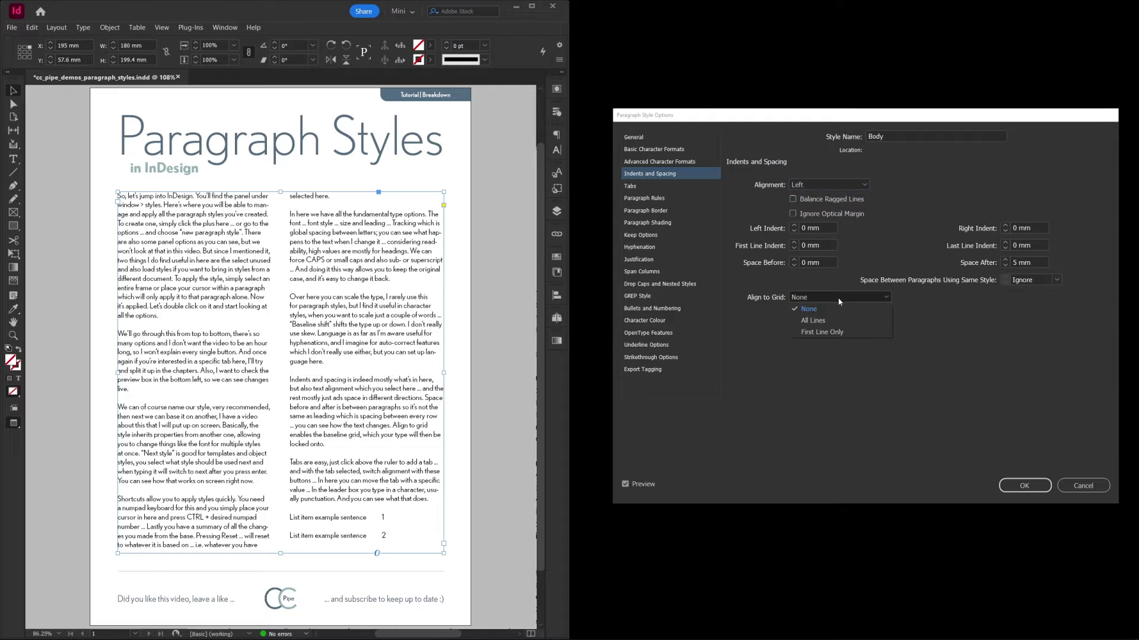
pyautogui.click(828, 323)
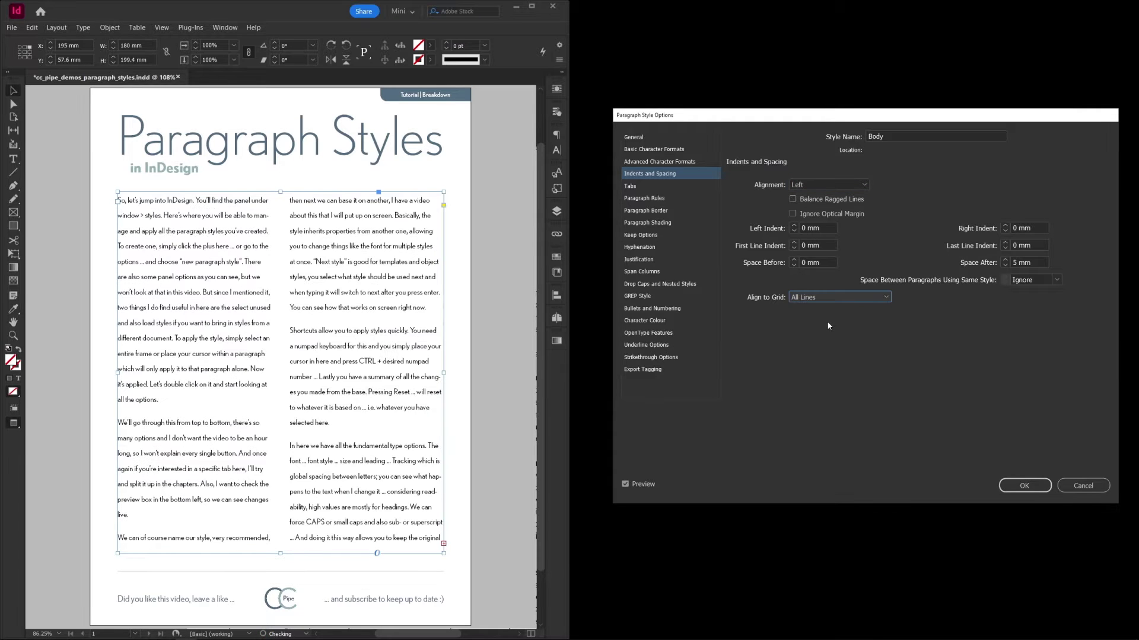
pyautogui.click(824, 299)
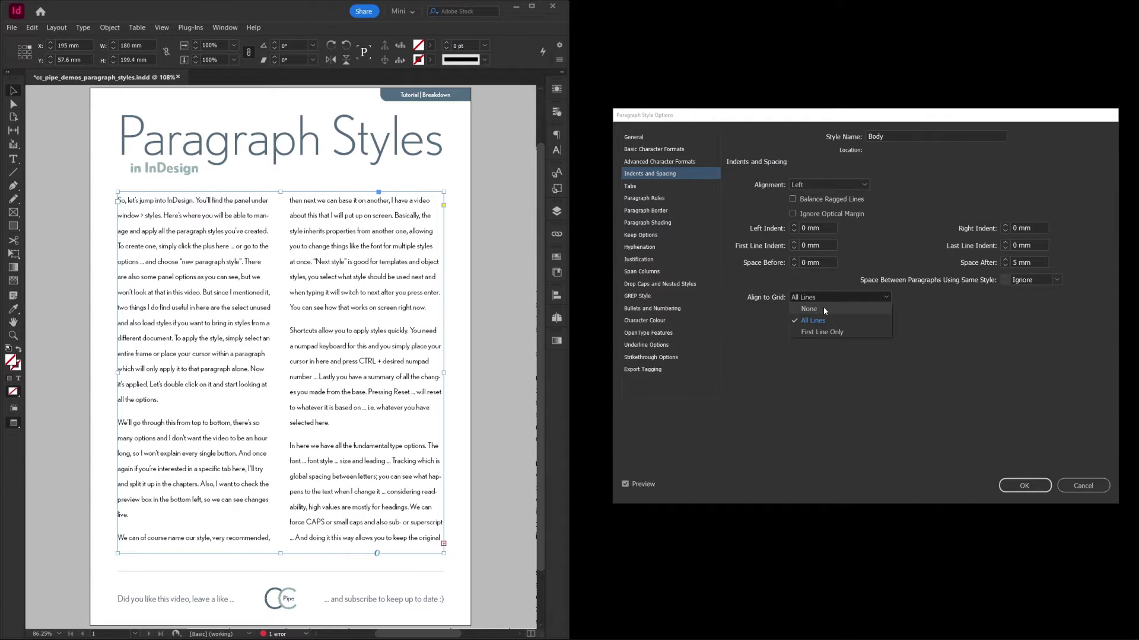
pyautogui.click(823, 307)
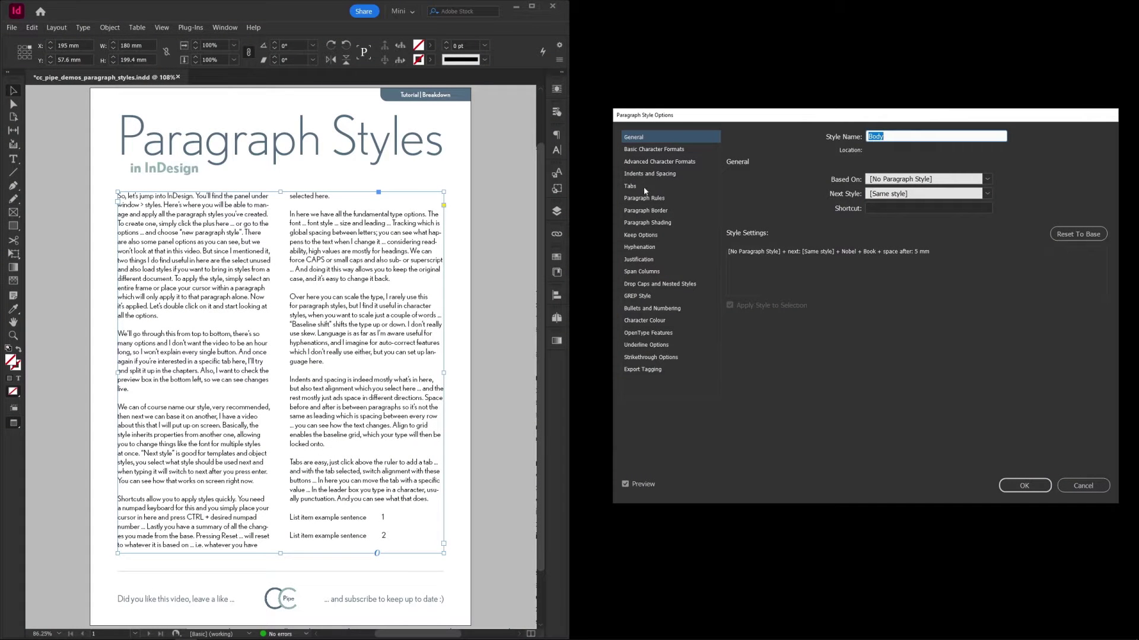
# Step: Add a right-justified tab stop at 80 mm with a '.' dot leader
pyautogui.click(631, 186)
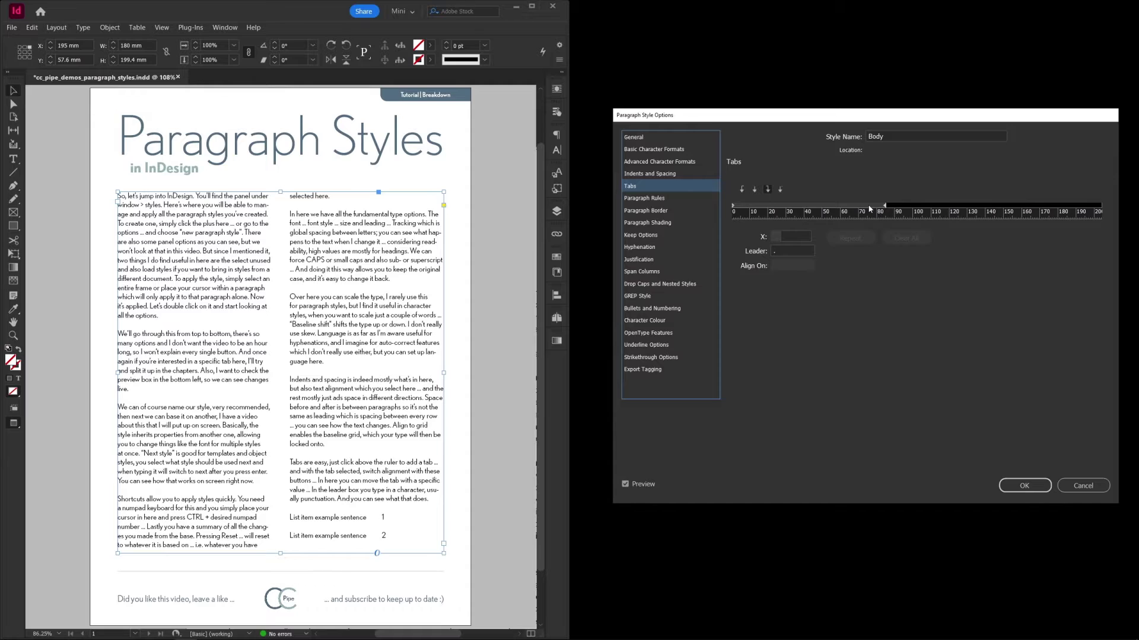
pyautogui.click(869, 206)
pyautogui.click(741, 190)
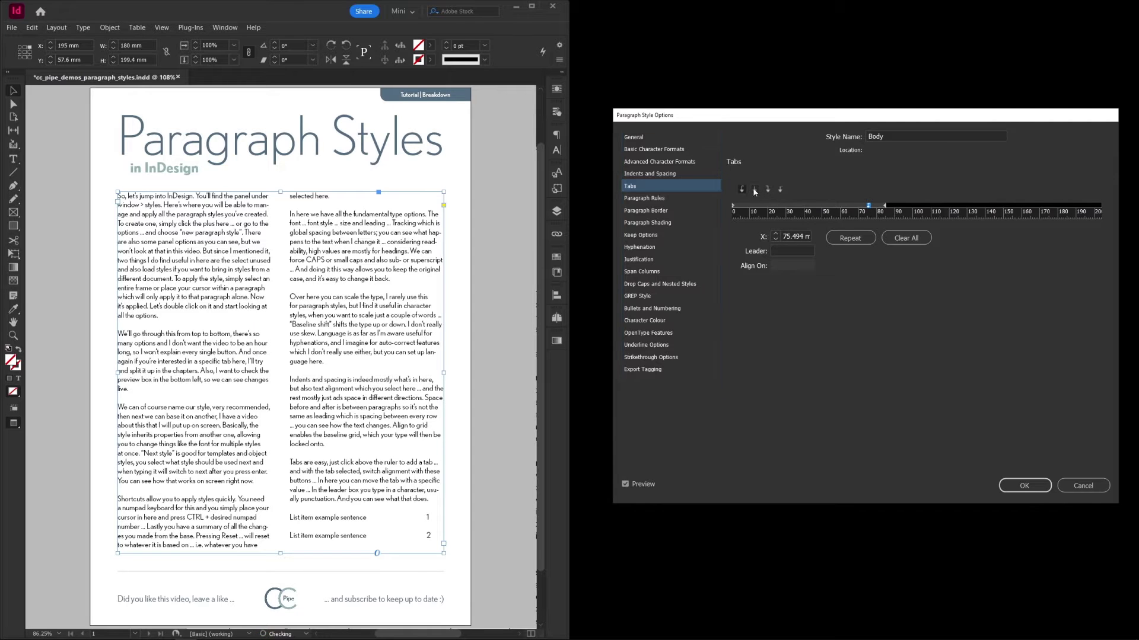
pyautogui.click(768, 190)
pyautogui.write('79')
pyautogui.click(793, 250)
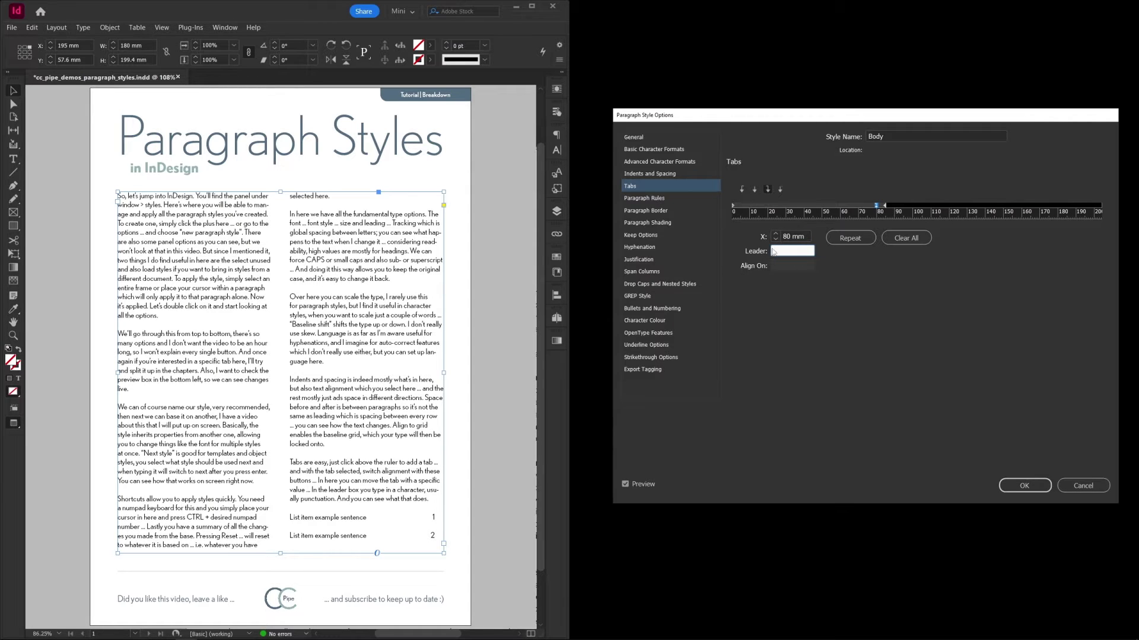
pyautogui.write('.')
pyautogui.click(795, 236)
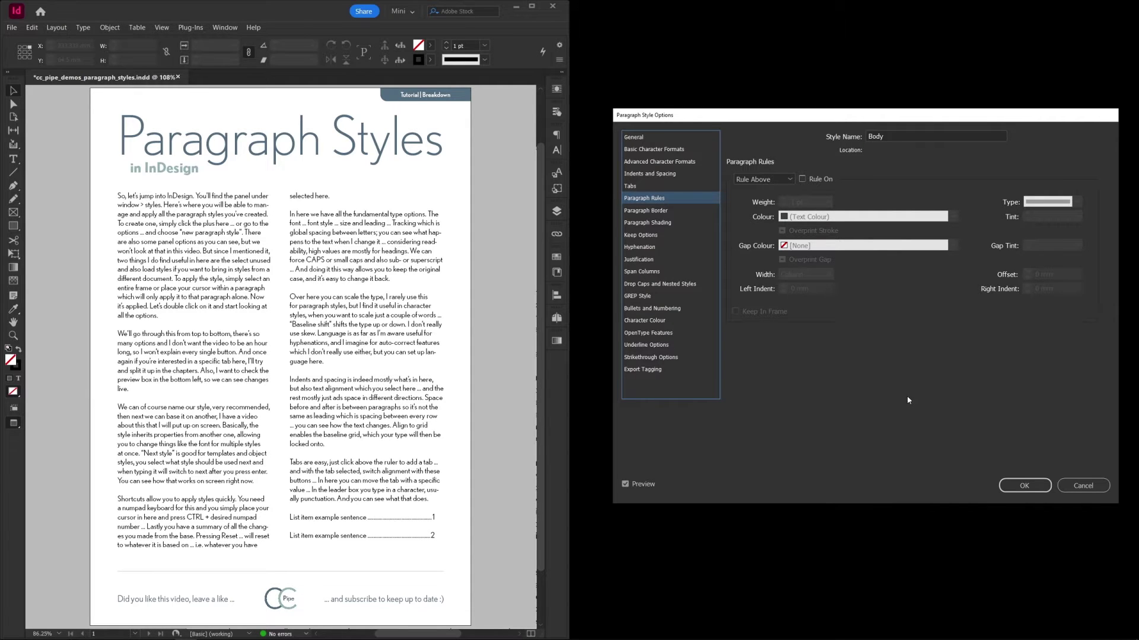
# Step: Save the Body style settings and duplicate the style as Body copy
pyautogui.click(1018, 484)
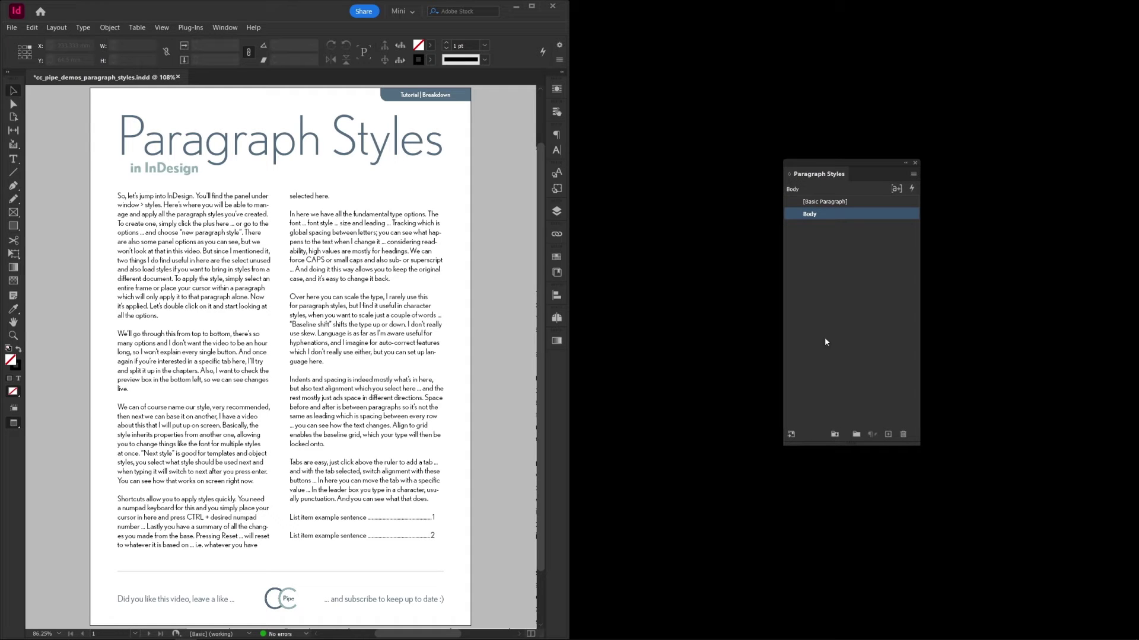
pyautogui.rightClick(816, 217)
pyautogui.click(836, 231)
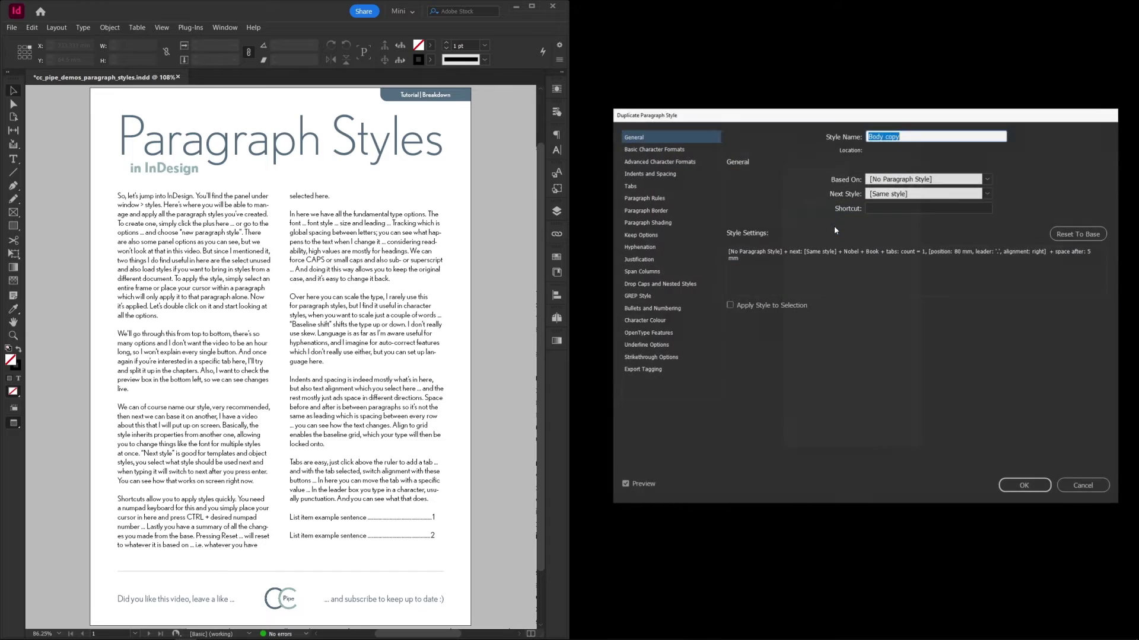
pyautogui.press('Return')
# Step: Place the cursor in the first body paragraph and open Body copy's style options
pyautogui.doubleClick(193, 202)
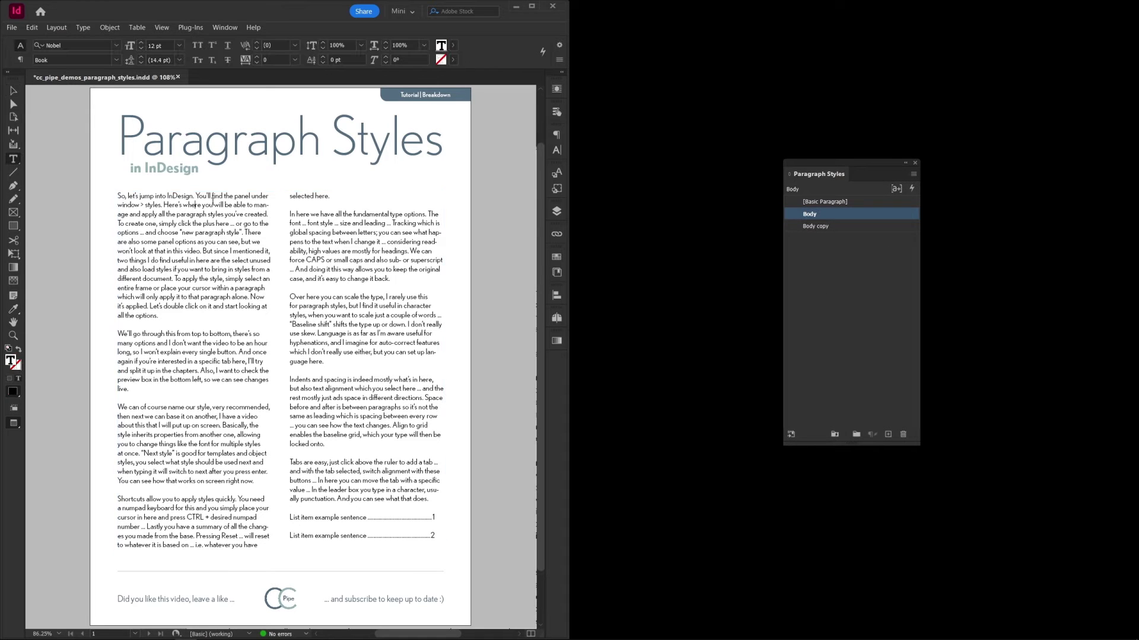
pyautogui.click(807, 229)
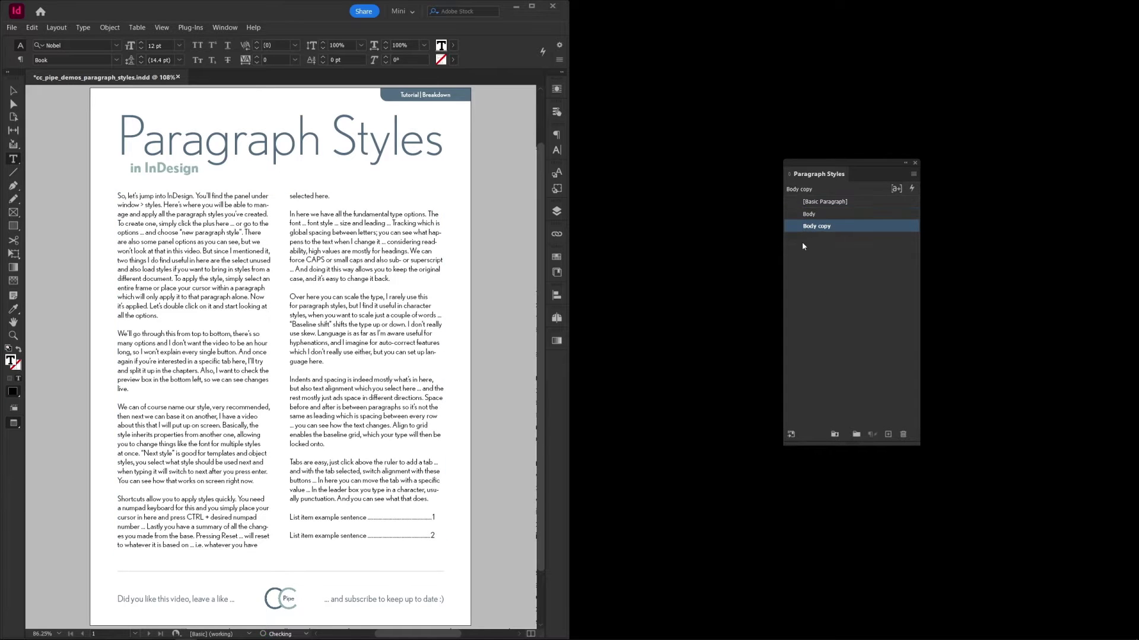
pyautogui.click(848, 227)
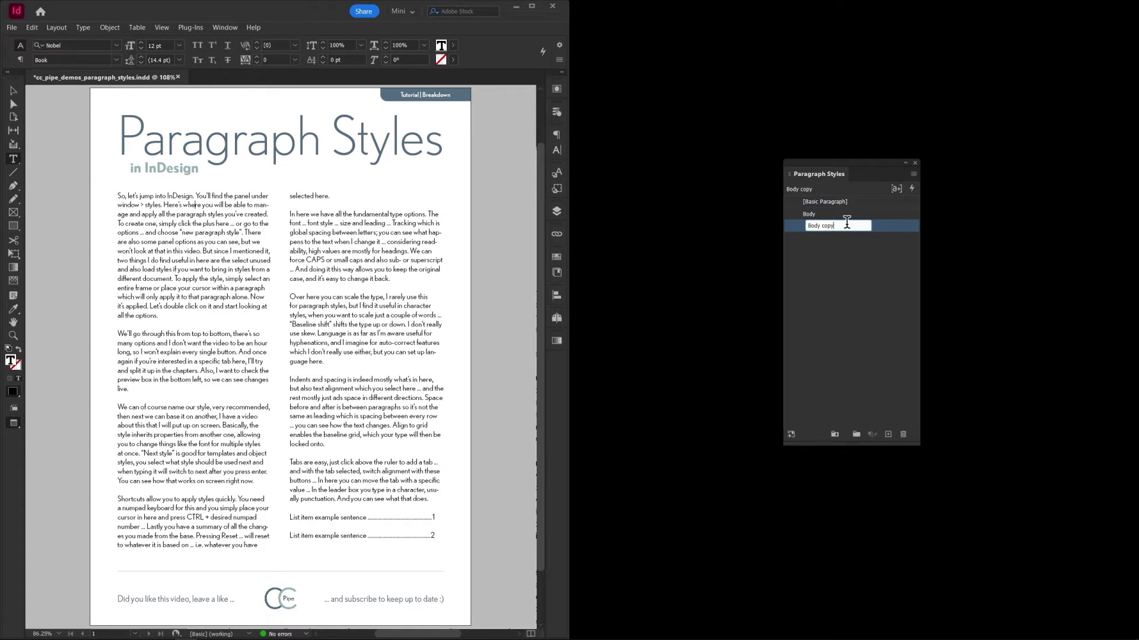
pyautogui.doubleClick(893, 229)
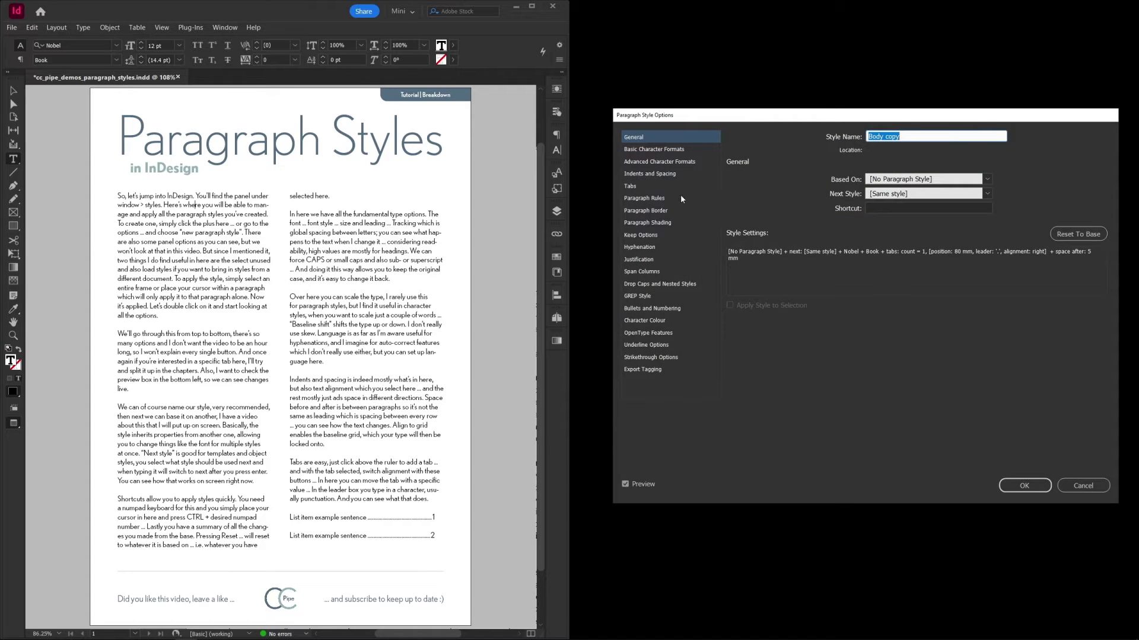
# Step: Turn on a 1 pt solid Rule Below in text colour with a 2 mm offset
pyautogui.click(676, 198)
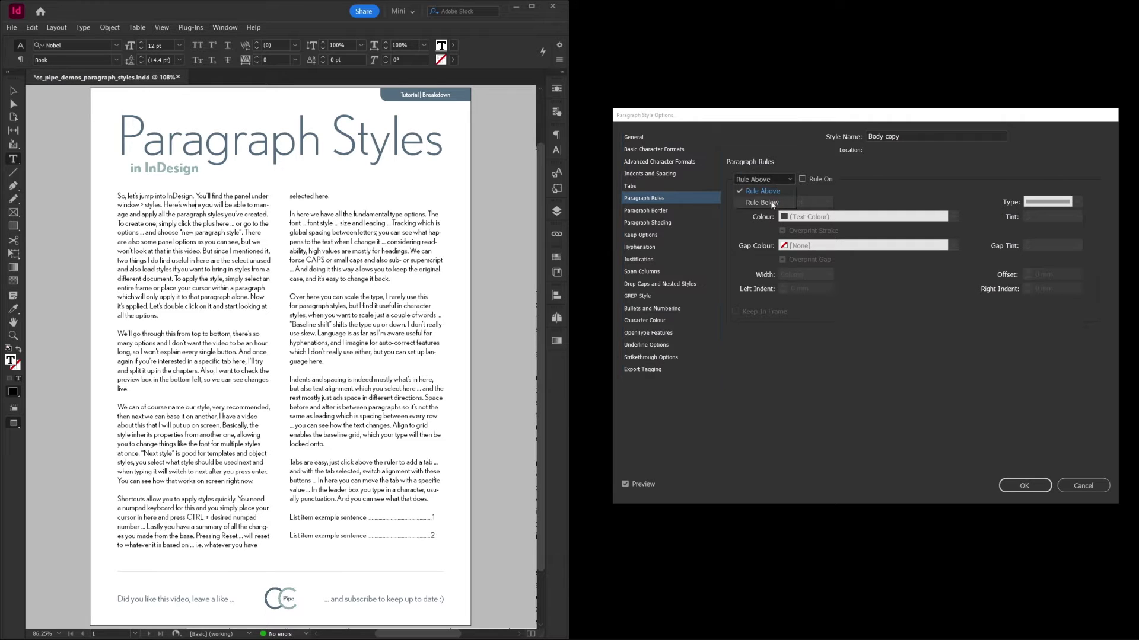
pyautogui.click(765, 179)
pyautogui.click(770, 203)
pyautogui.click(802, 179)
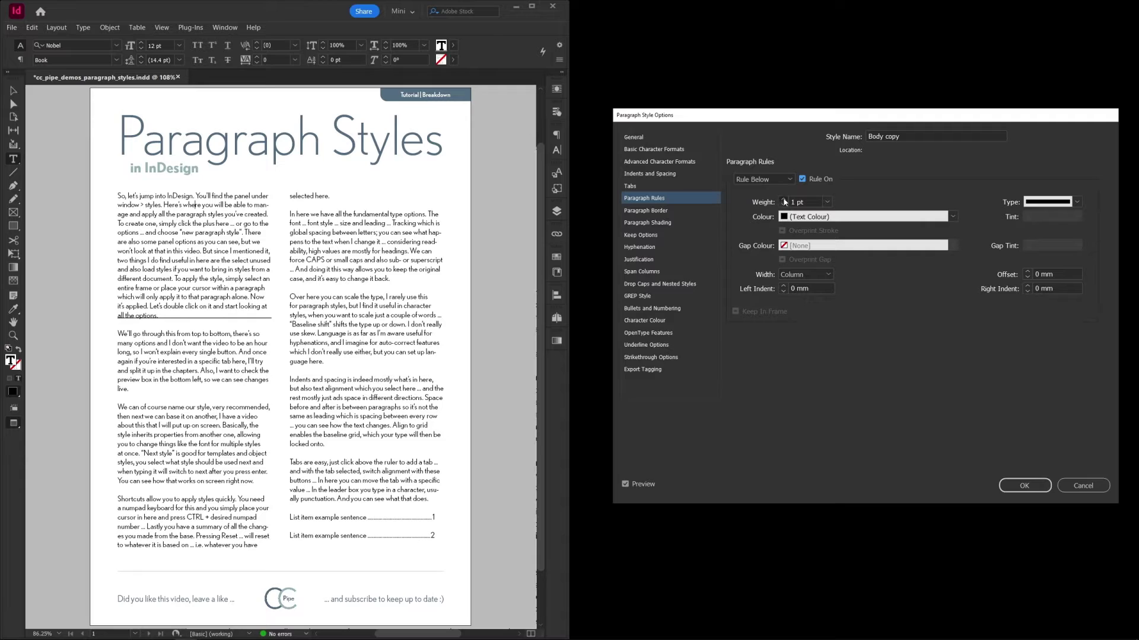
pyautogui.click(1037, 203)
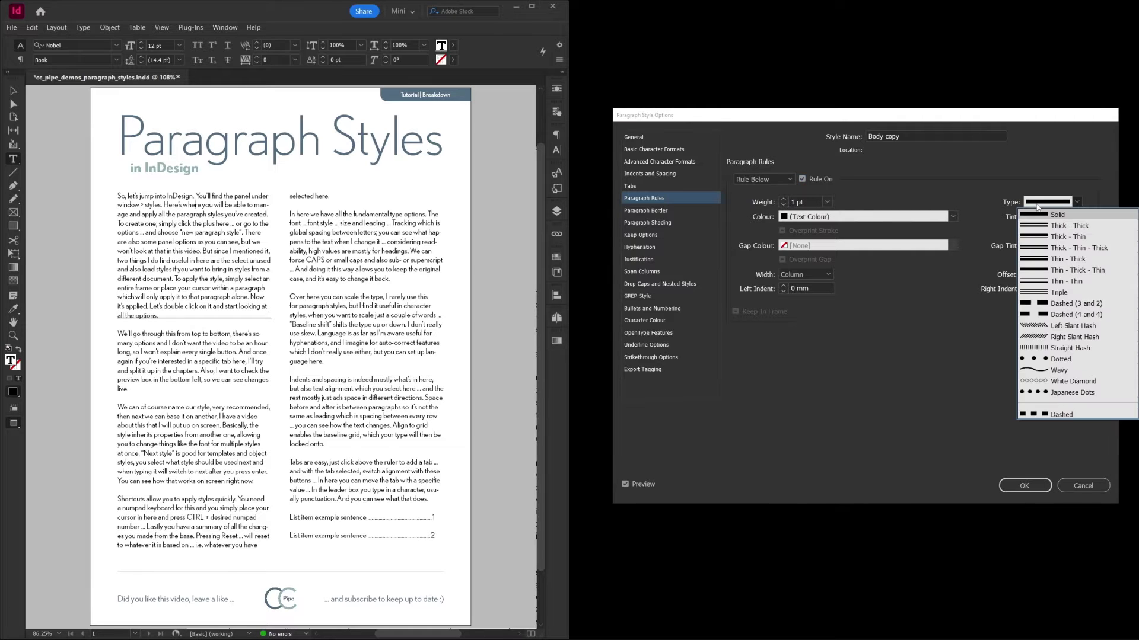
pyautogui.click(1047, 209)
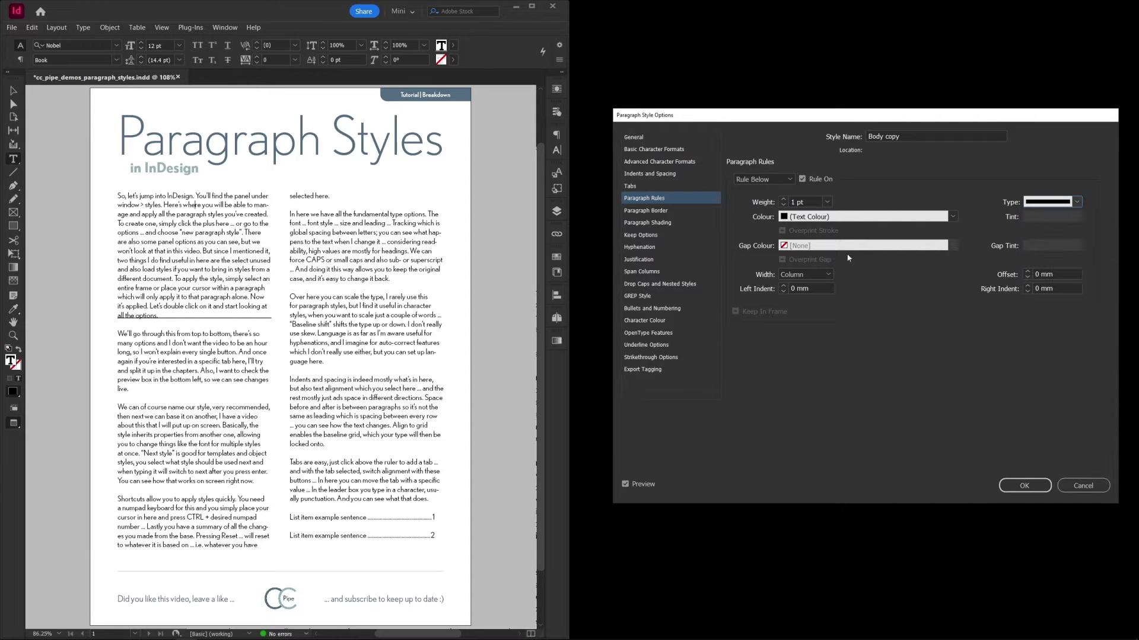
pyautogui.click(953, 216)
pyautogui.click(910, 213)
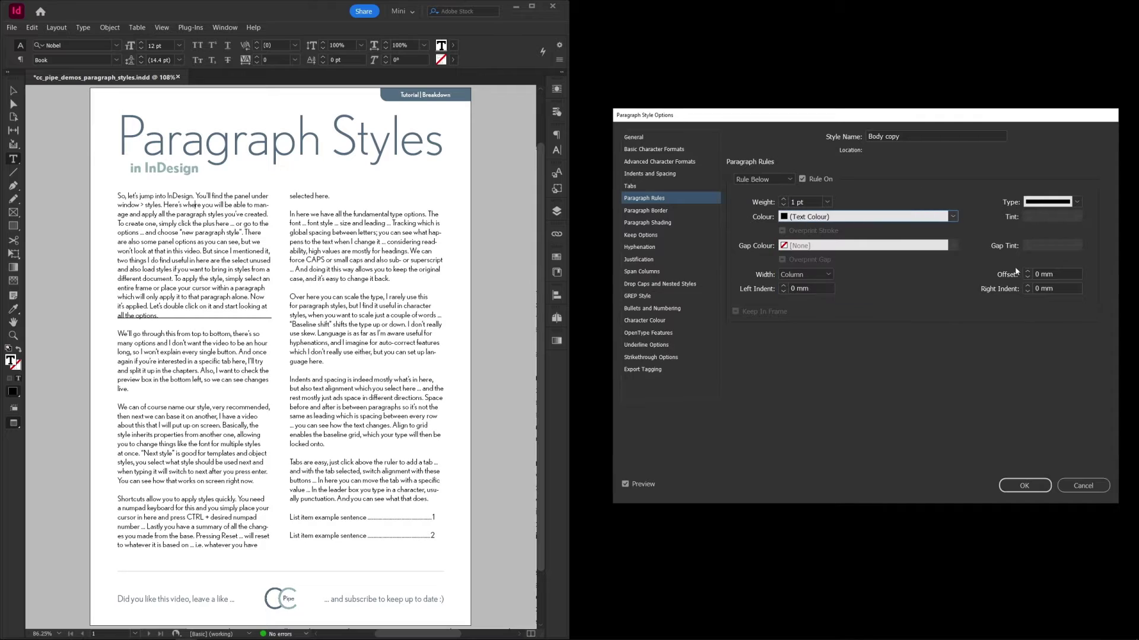
pyautogui.click(1027, 272)
pyautogui.click(1028, 271)
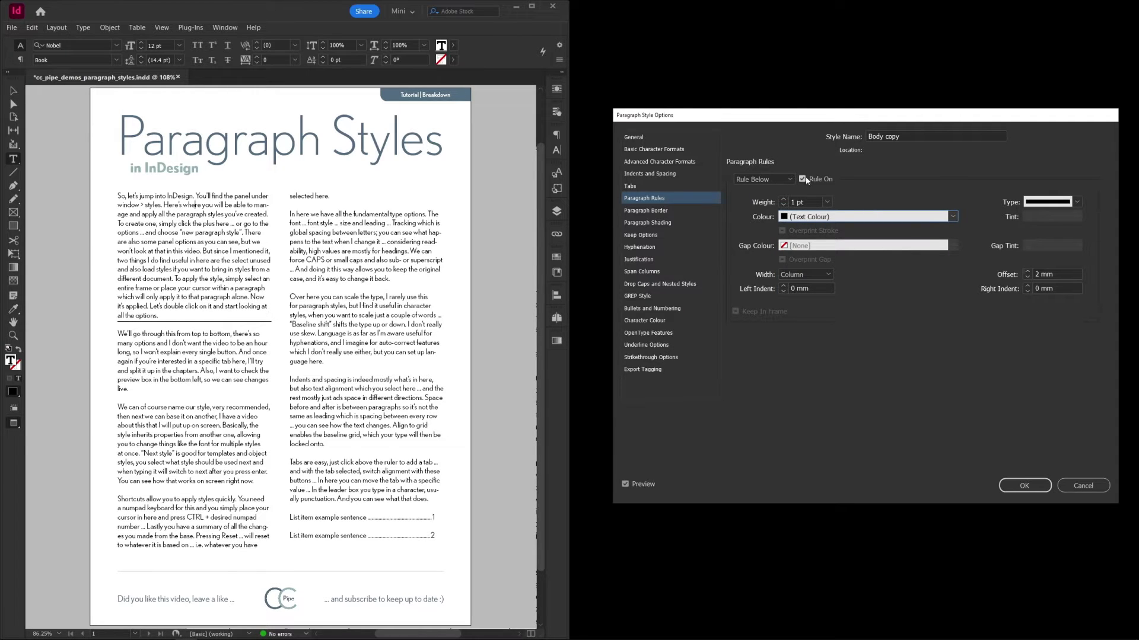
# Step: Turn on a 1 pt paragraph border, after trying 3 pt, with 3 mm offsets
pyautogui.click(695, 210)
pyautogui.click(755, 180)
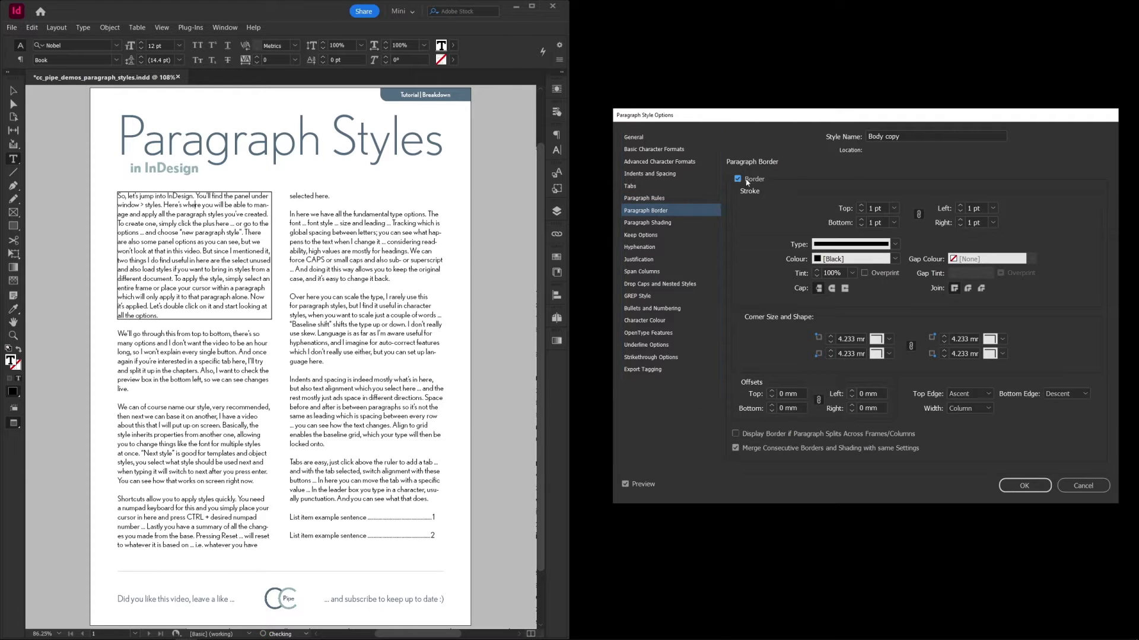
pyautogui.click(861, 206)
pyautogui.click(860, 205)
pyautogui.click(860, 211)
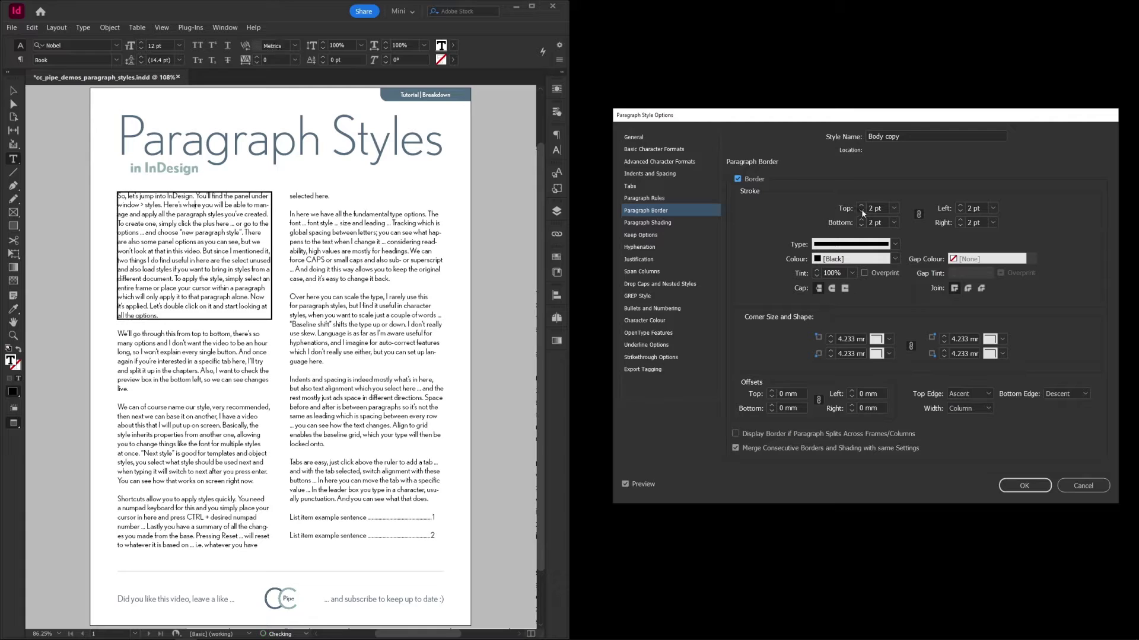
pyautogui.click(860, 211)
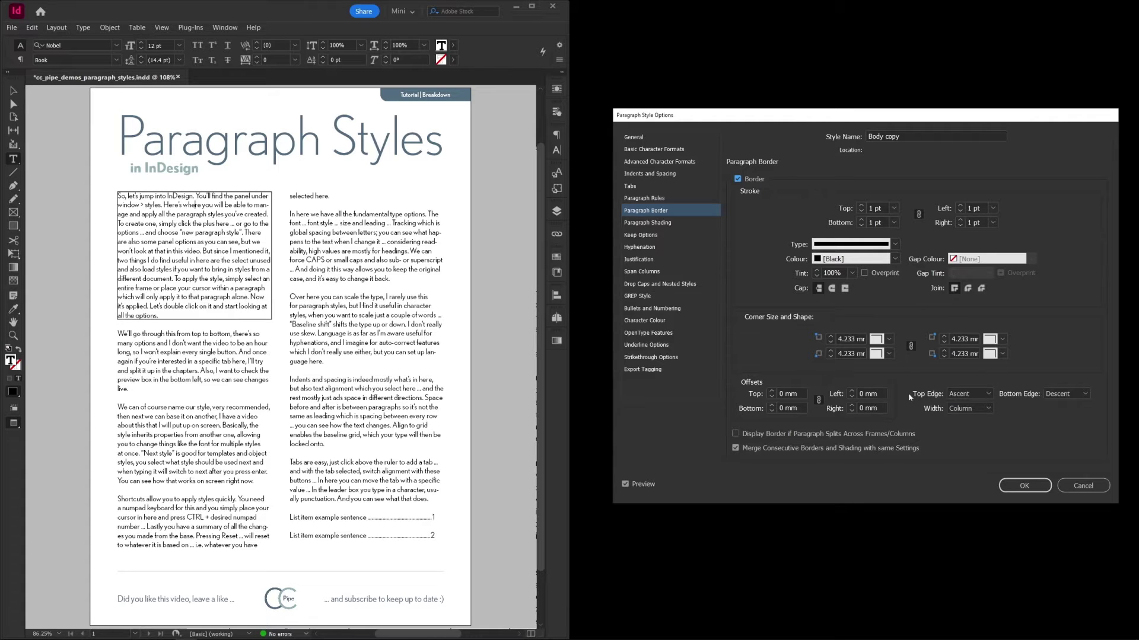
pyautogui.click(771, 391)
pyautogui.click(771, 391)
pyautogui.click(771, 391)
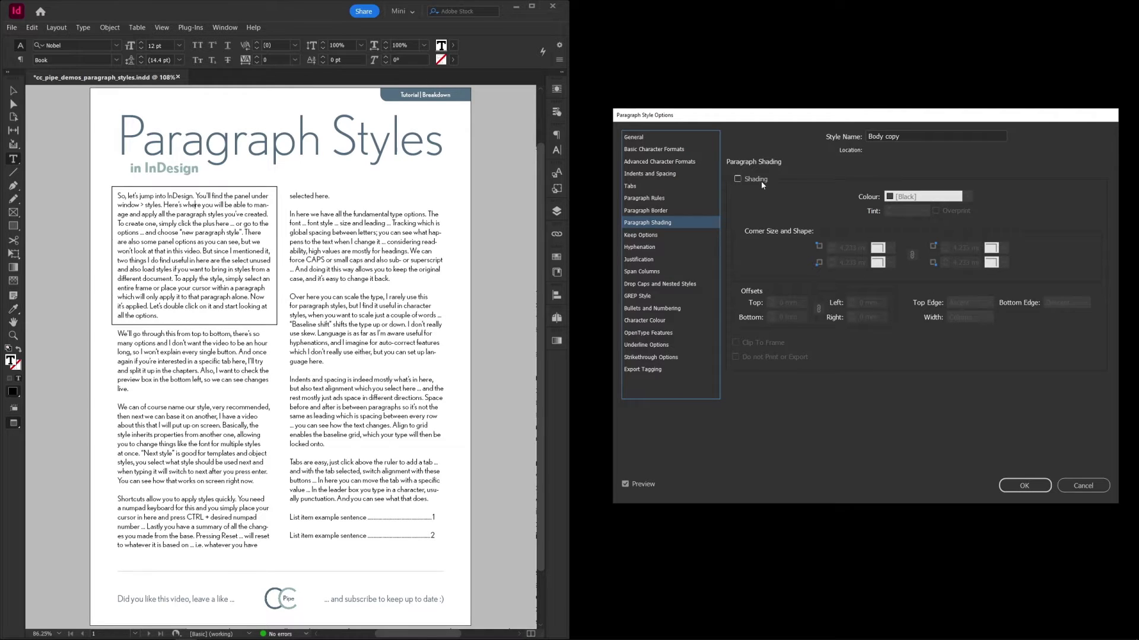
# Step: Shade paragraphs in CC Pipe Light with 2 mm offsets and confirm the style options
pyautogui.click(756, 181)
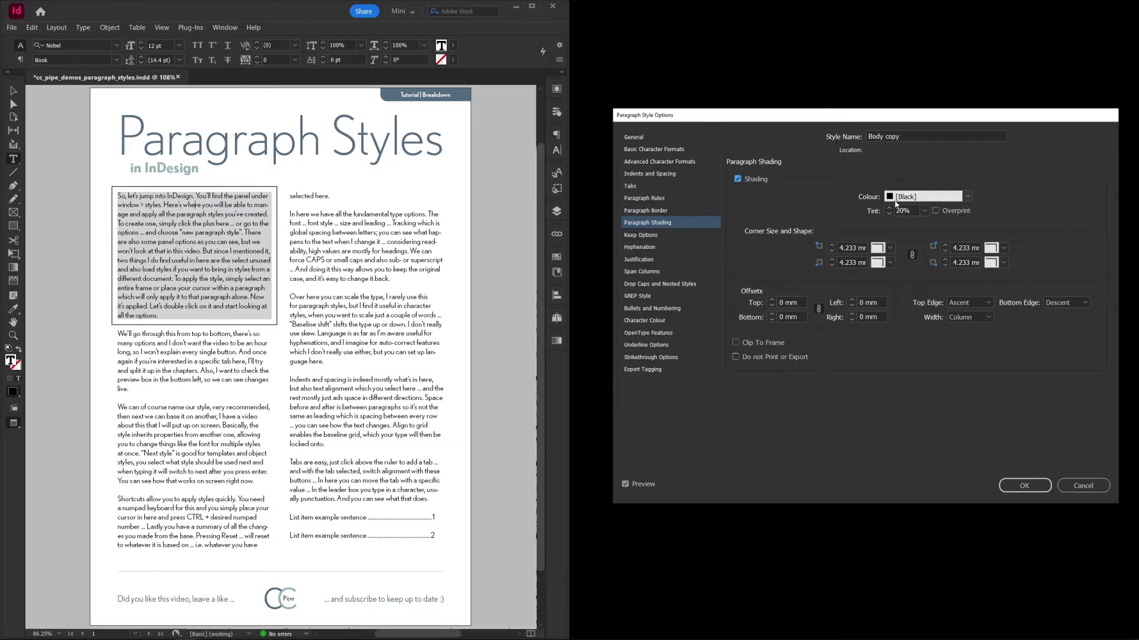
pyautogui.click(966, 196)
pyautogui.click(914, 253)
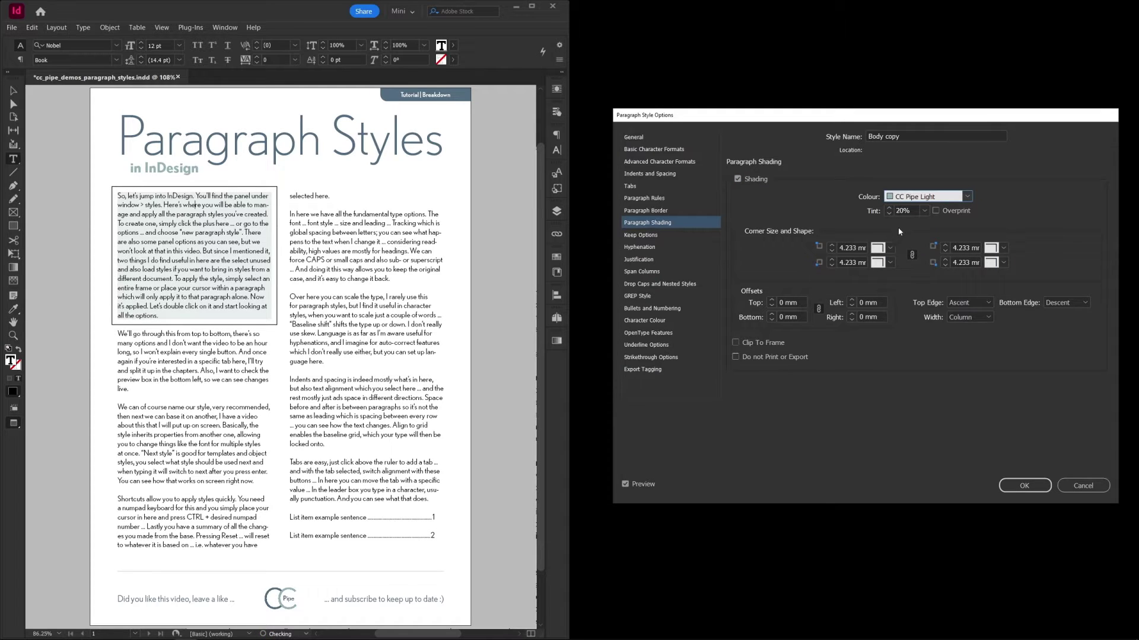
pyautogui.click(771, 301)
pyautogui.click(772, 301)
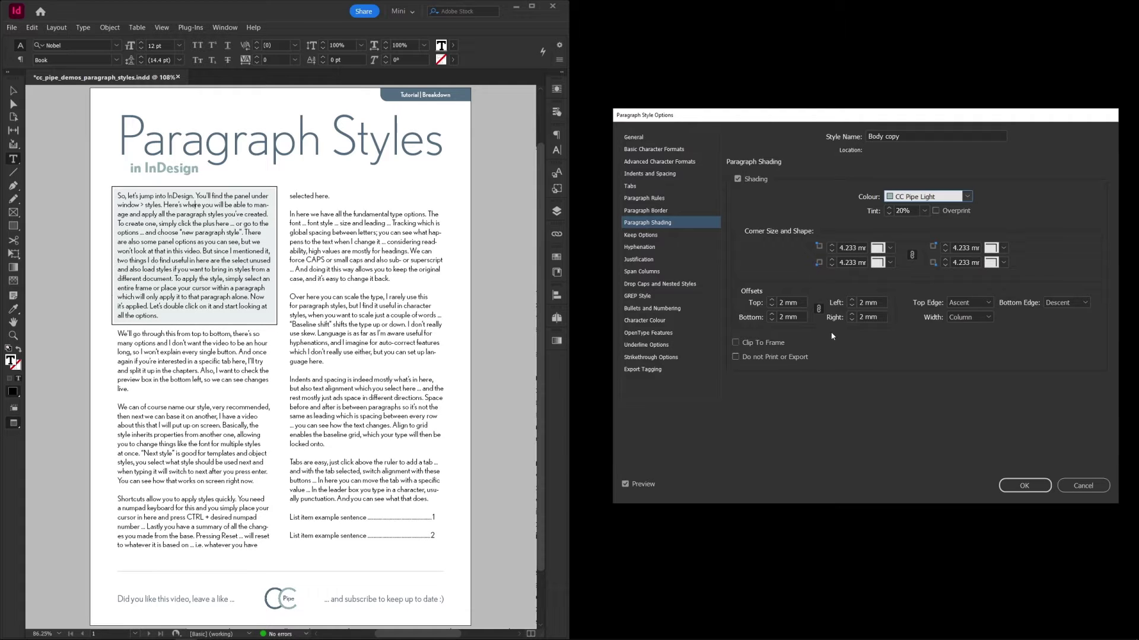
pyautogui.click(1024, 485)
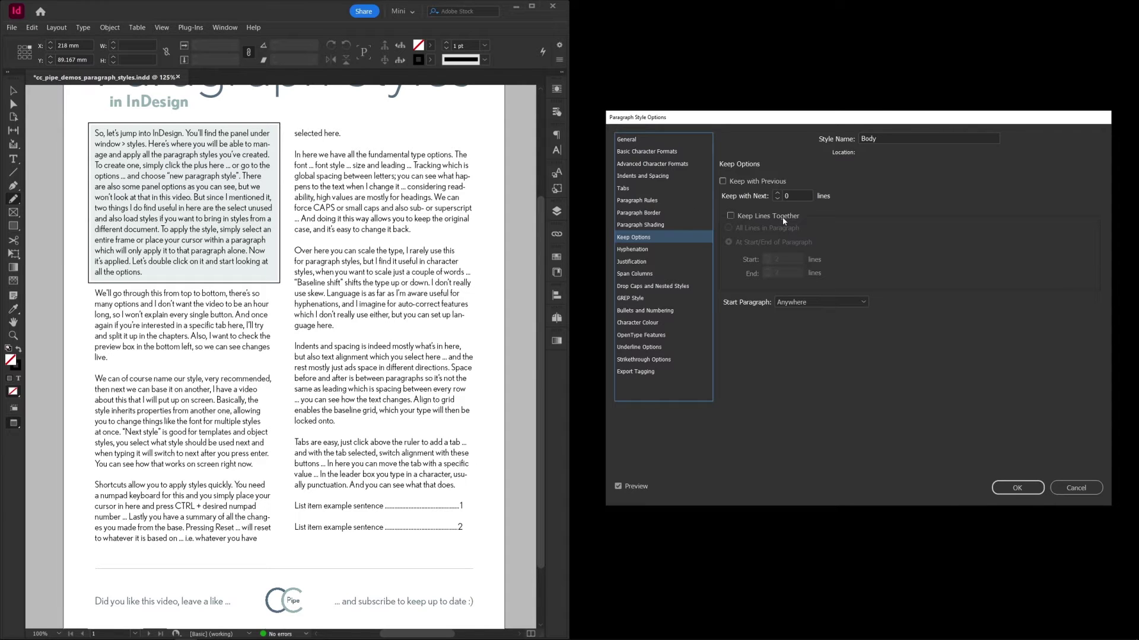
# Step: Make the Body style keep lines together, 2 lines at the start and end of each paragraph
pyautogui.click(741, 216)
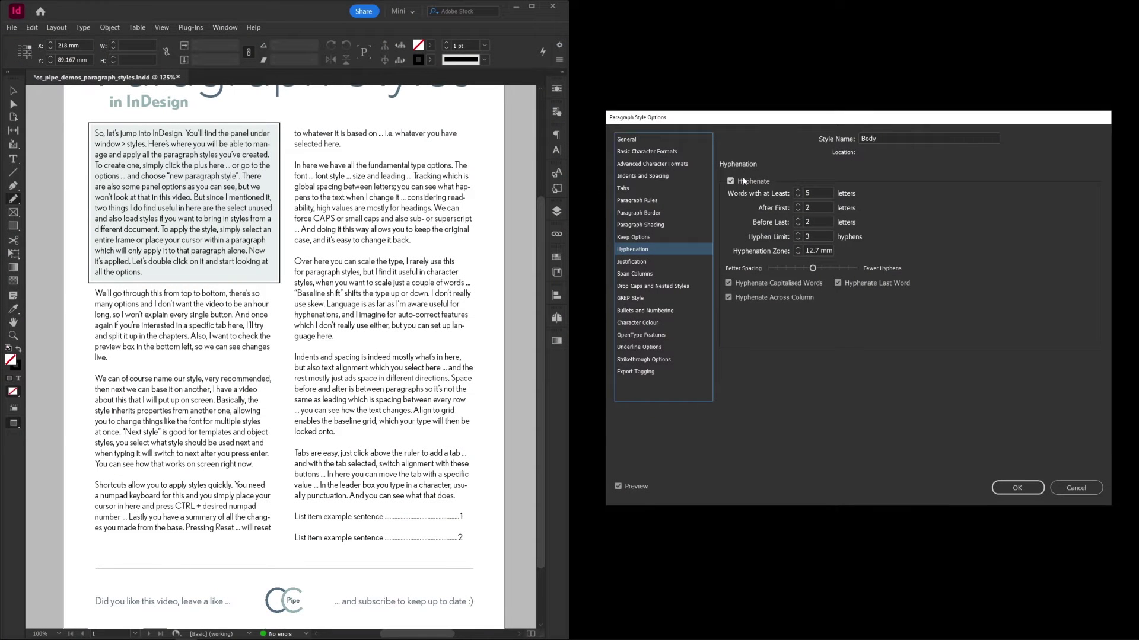
# Step: Turn on hyphenation for Body, trying minimum word lengths of 6 to 8 before settling on 5 letters
pyautogui.click(752, 183)
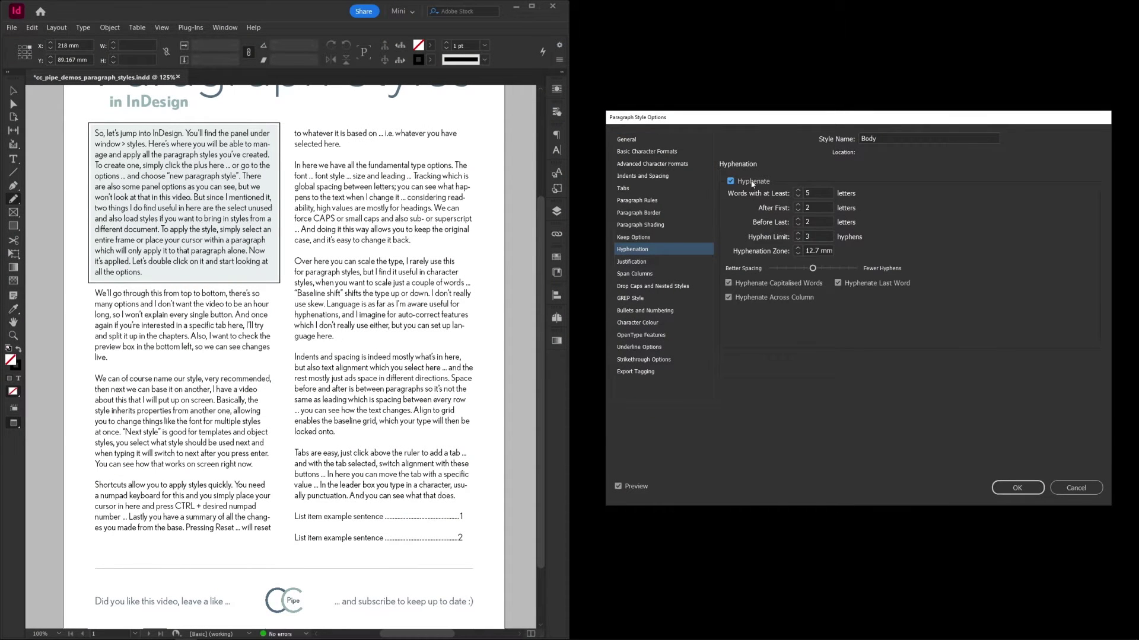
pyautogui.click(798, 190)
pyautogui.click(798, 191)
pyautogui.click(797, 191)
pyautogui.click(798, 197)
pyautogui.click(798, 197)
pyautogui.click(797, 196)
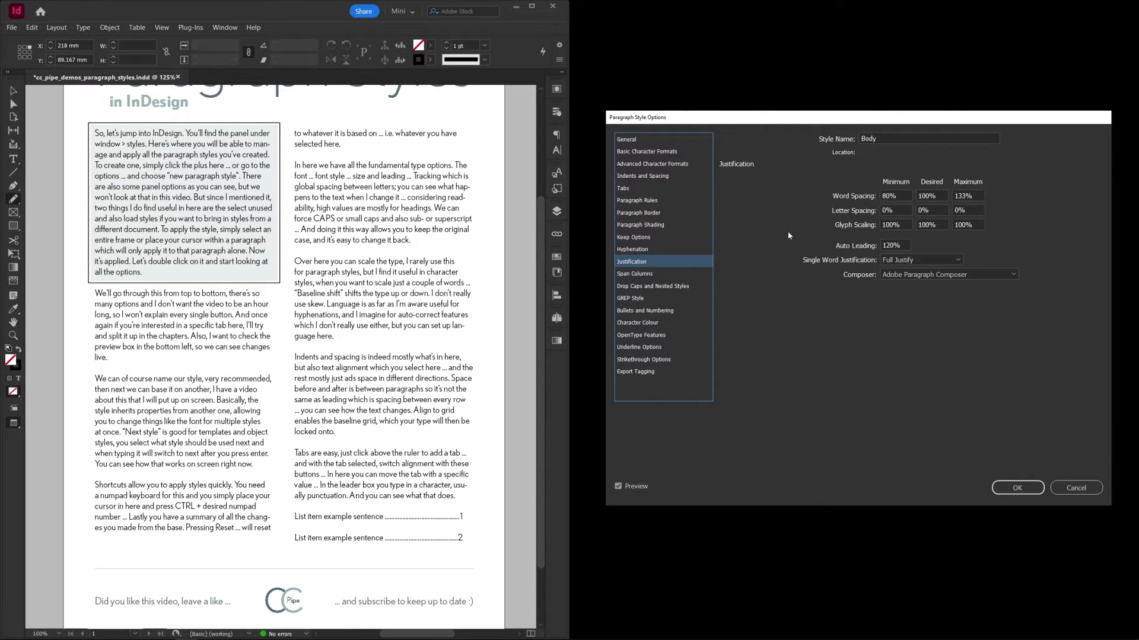
# Step: Try Left Justify alignment for the Body style and review its Justification settings
pyautogui.click(657, 177)
pyautogui.click(806, 186)
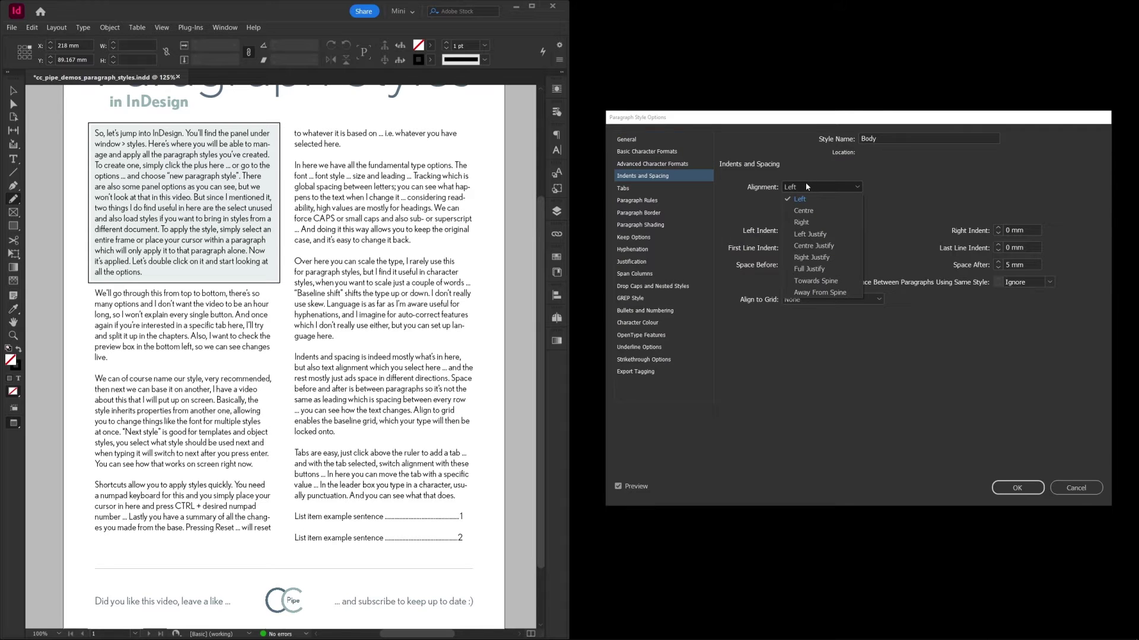
pyautogui.click(809, 234)
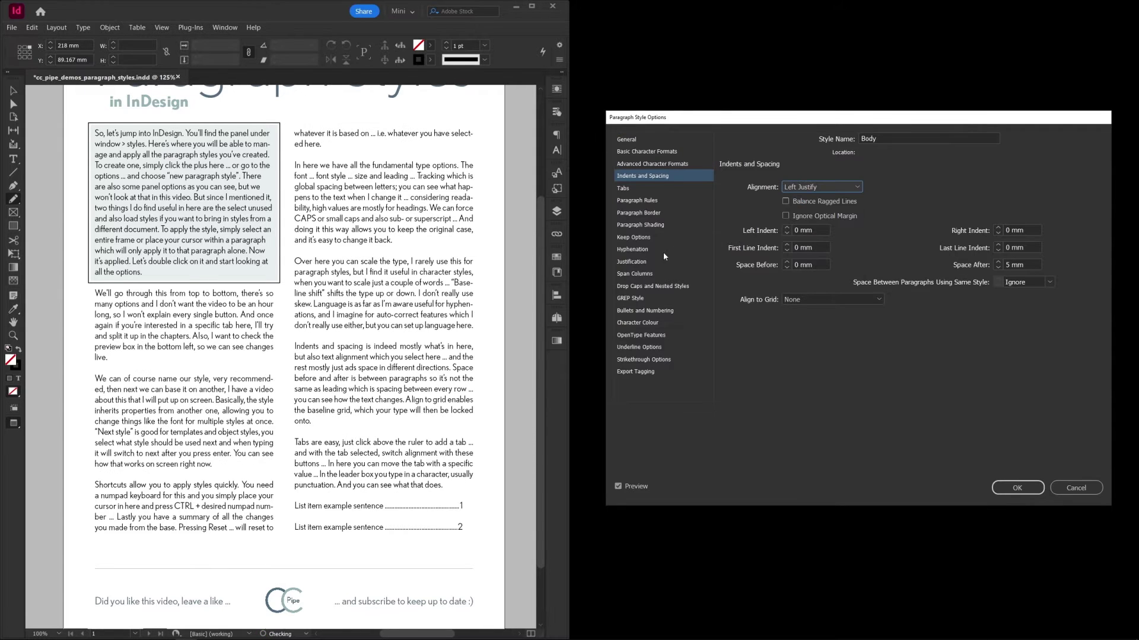
pyautogui.click(632, 262)
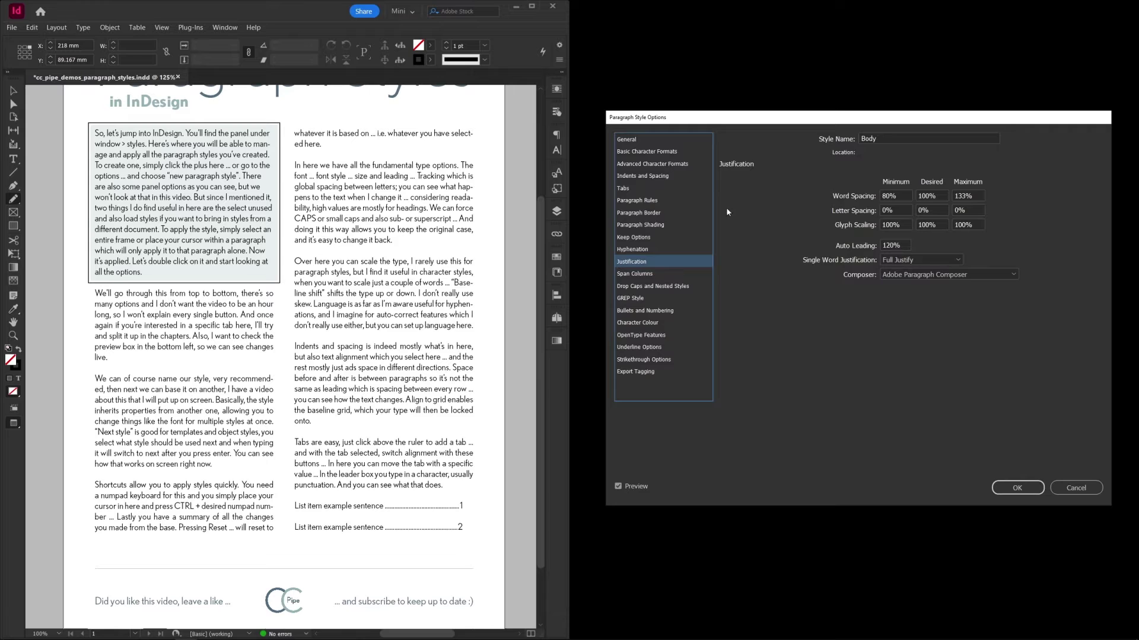
# Step: Set the Body style's alignment back to Left
pyautogui.click(642, 176)
pyautogui.click(821, 187)
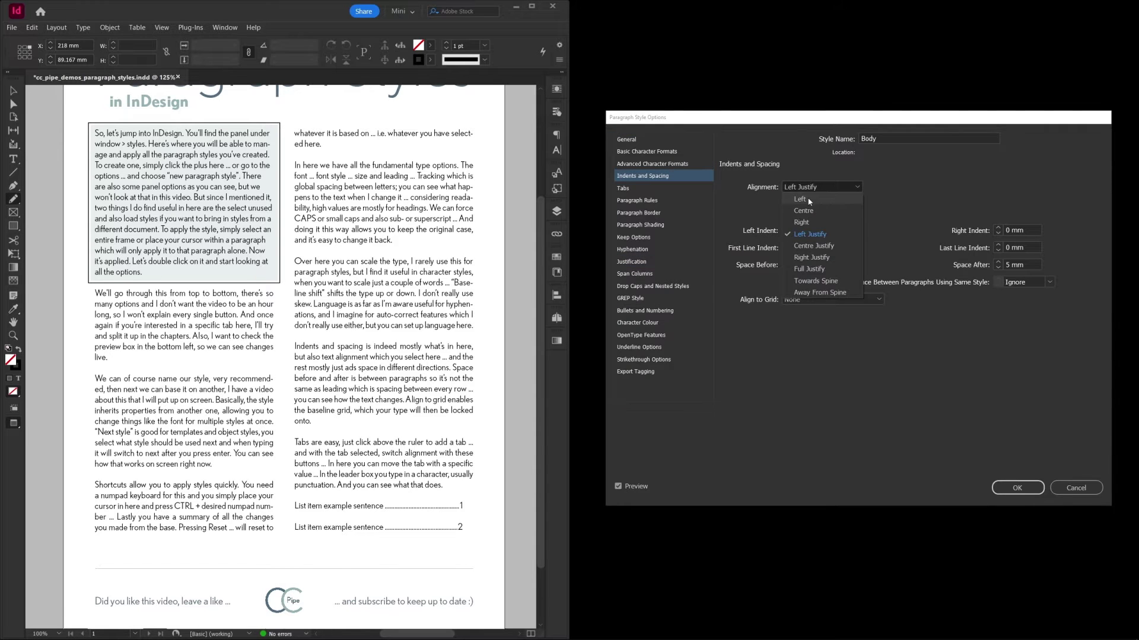
pyautogui.click(806, 198)
pyautogui.click(636, 263)
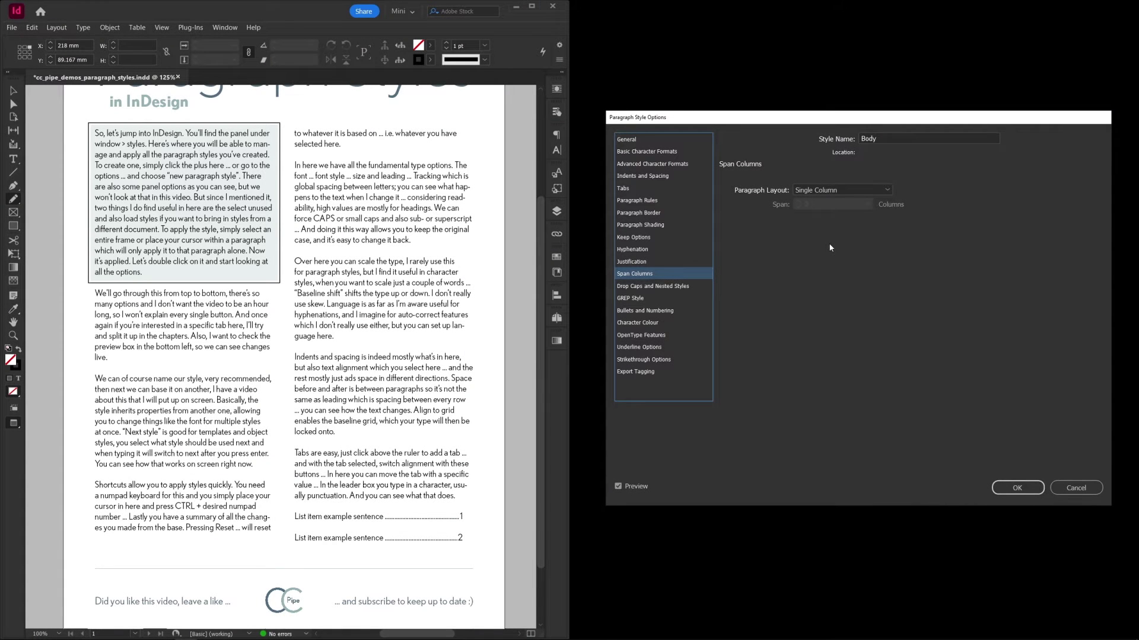
# Step: Make Body paragraphs split into 2 sub-columns after trying Span Columns and 3 or 4 sub-columns
pyautogui.click(830, 191)
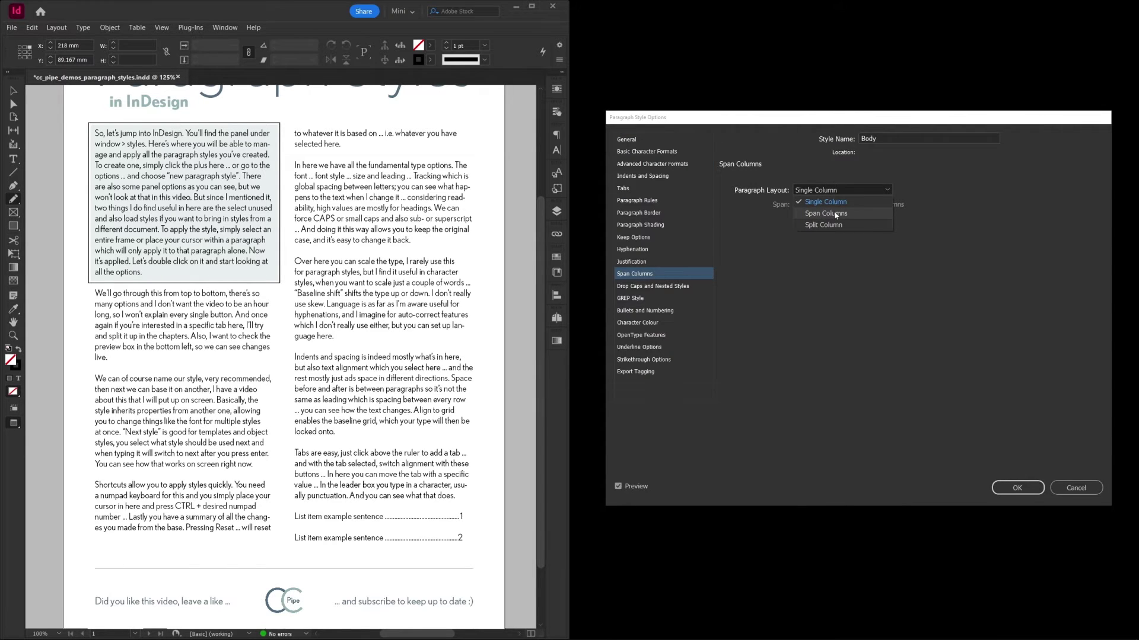
pyautogui.click(836, 215)
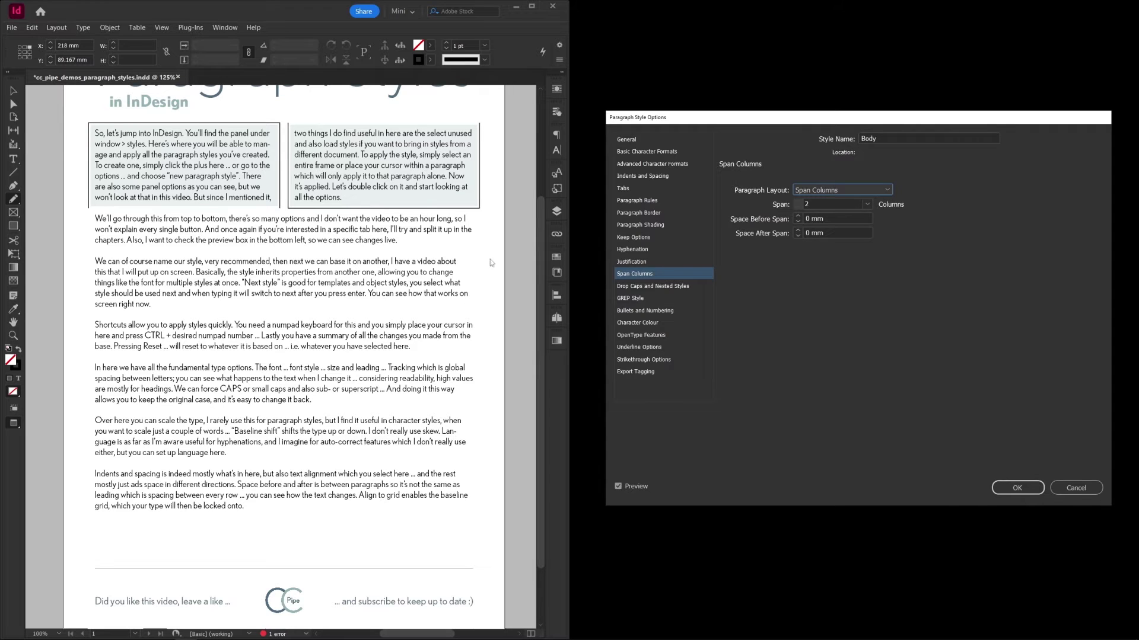
pyautogui.click(823, 191)
pyautogui.click(820, 221)
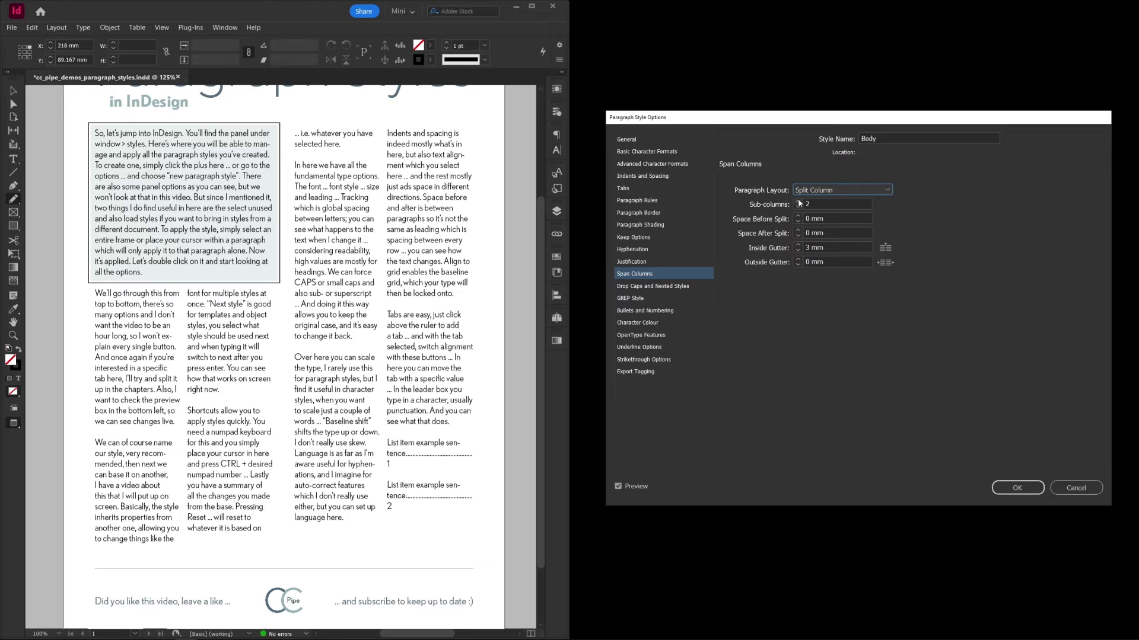
pyautogui.click(798, 201)
pyautogui.click(799, 202)
pyautogui.click(799, 208)
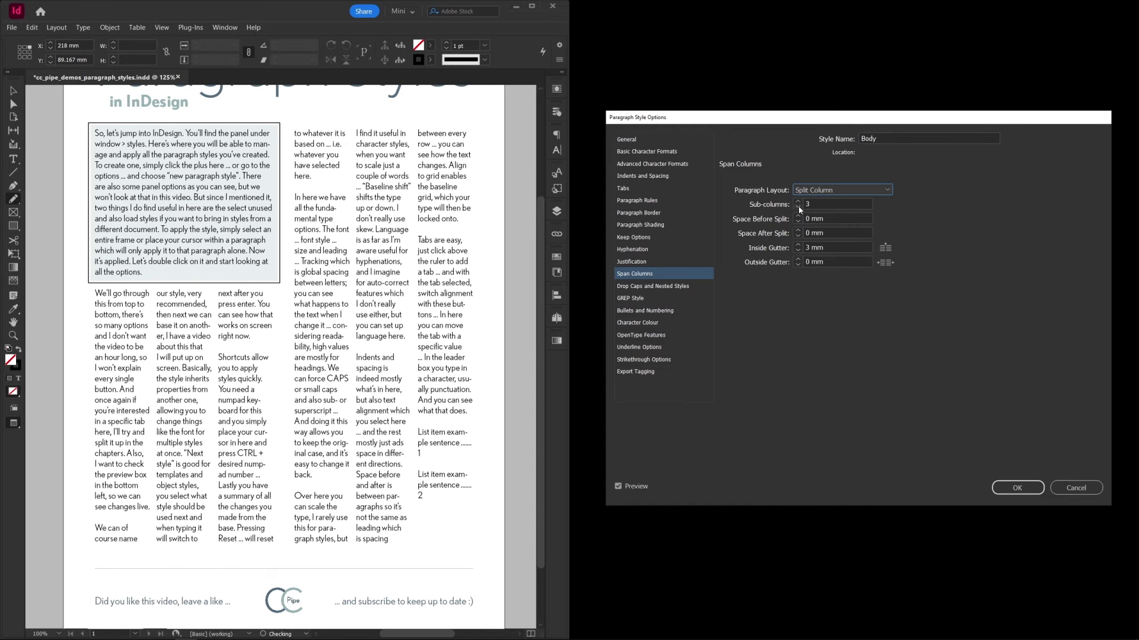
pyautogui.click(799, 207)
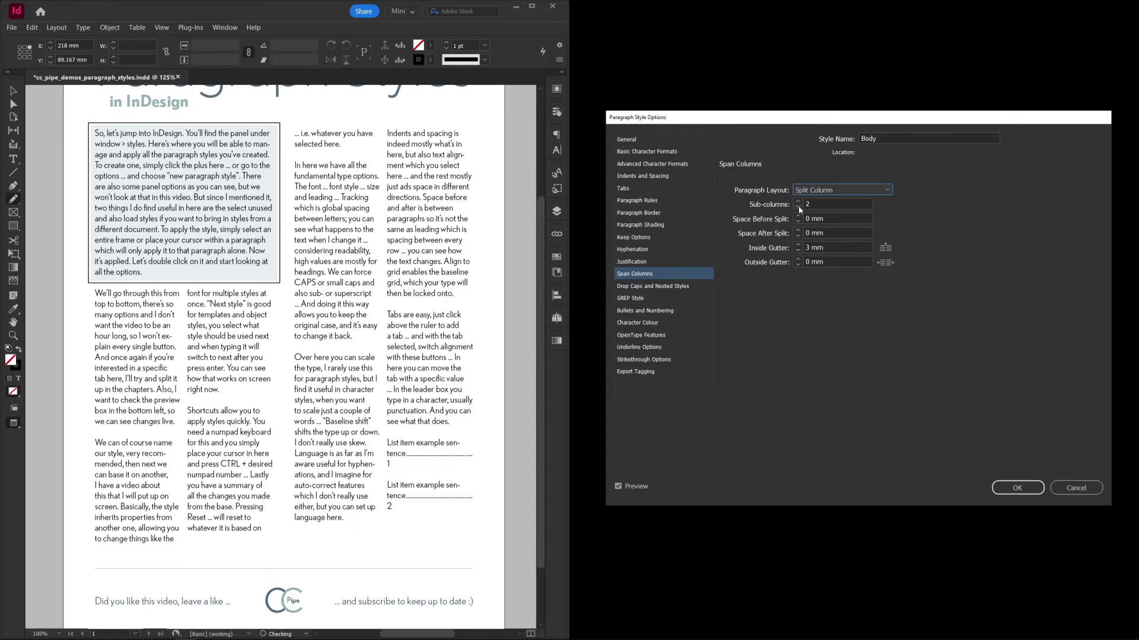
# Step: Test a wider inside gutter, then keep the gutter between sub-columns at 3 mm
pyautogui.click(796, 244)
pyautogui.click(798, 251)
pyautogui.click(816, 191)
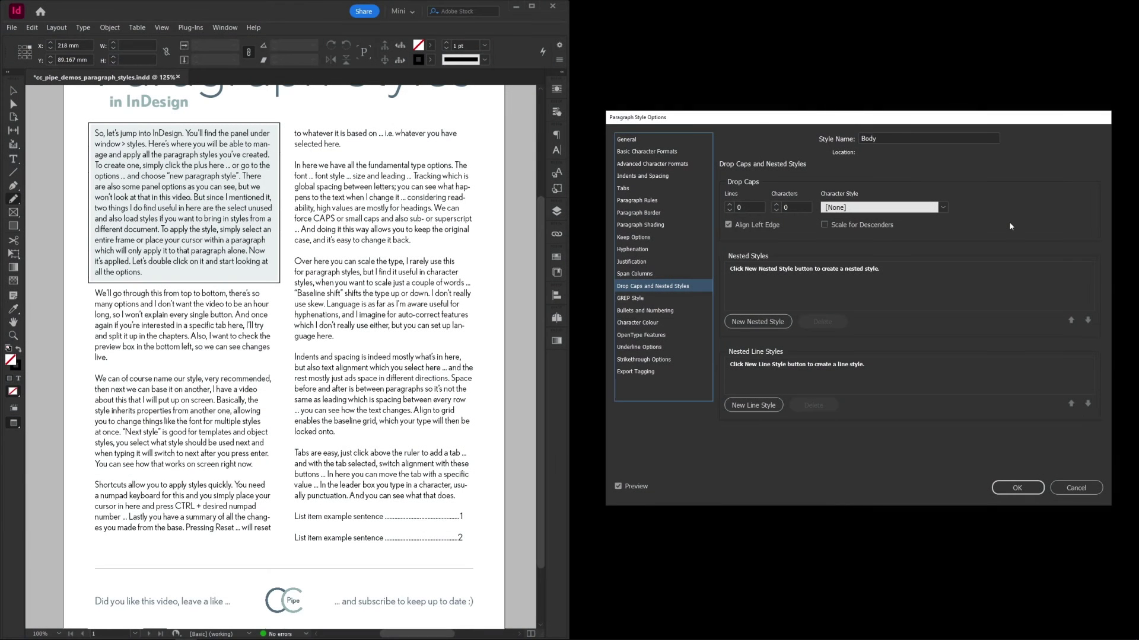
# Step: Try 2-line drop caps on Body, then reset them to 0 lines
pyautogui.click(729, 204)
pyautogui.click(729, 204)
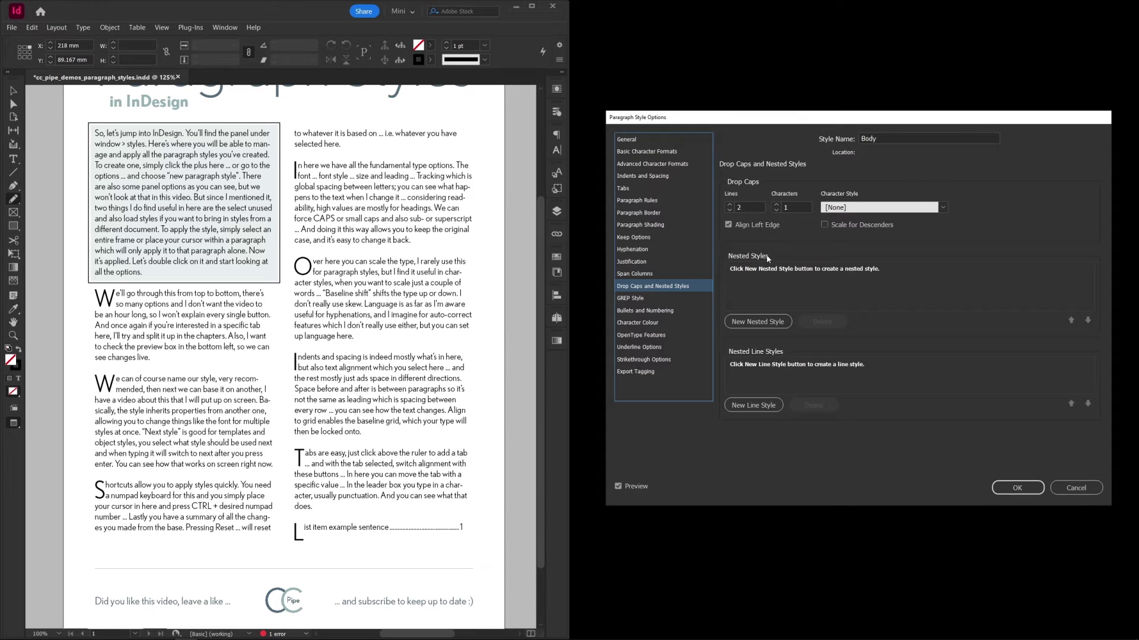
pyautogui.click(729, 209)
pyautogui.click(730, 210)
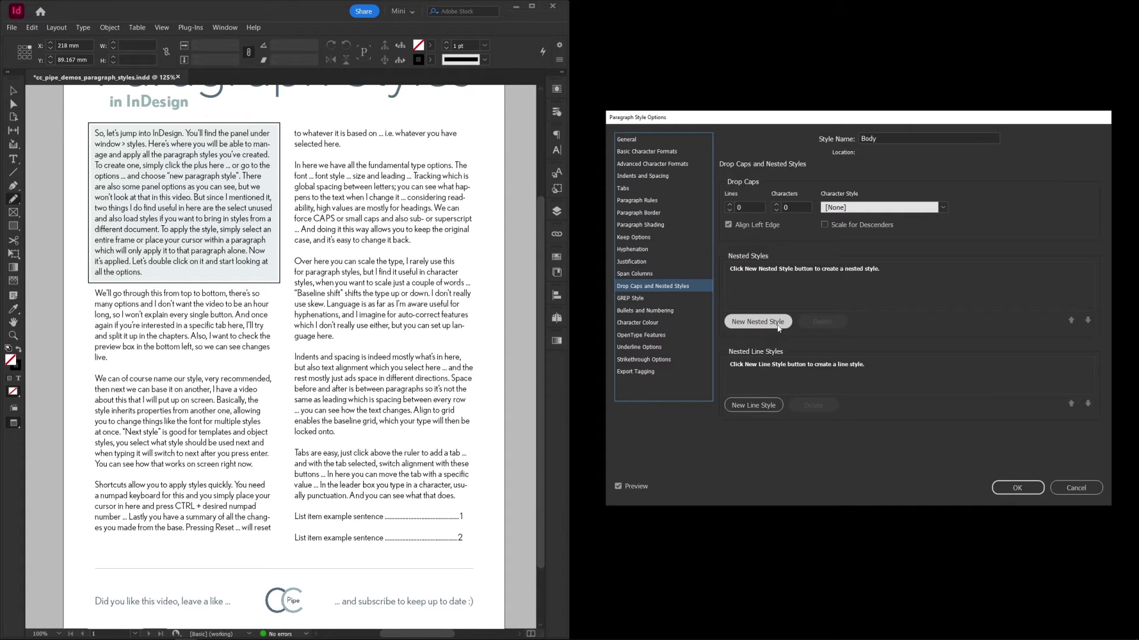
# Step: Add a nested style applying Dark Blue through the first 3 words of each paragraph
pyautogui.click(767, 322)
pyautogui.click(805, 268)
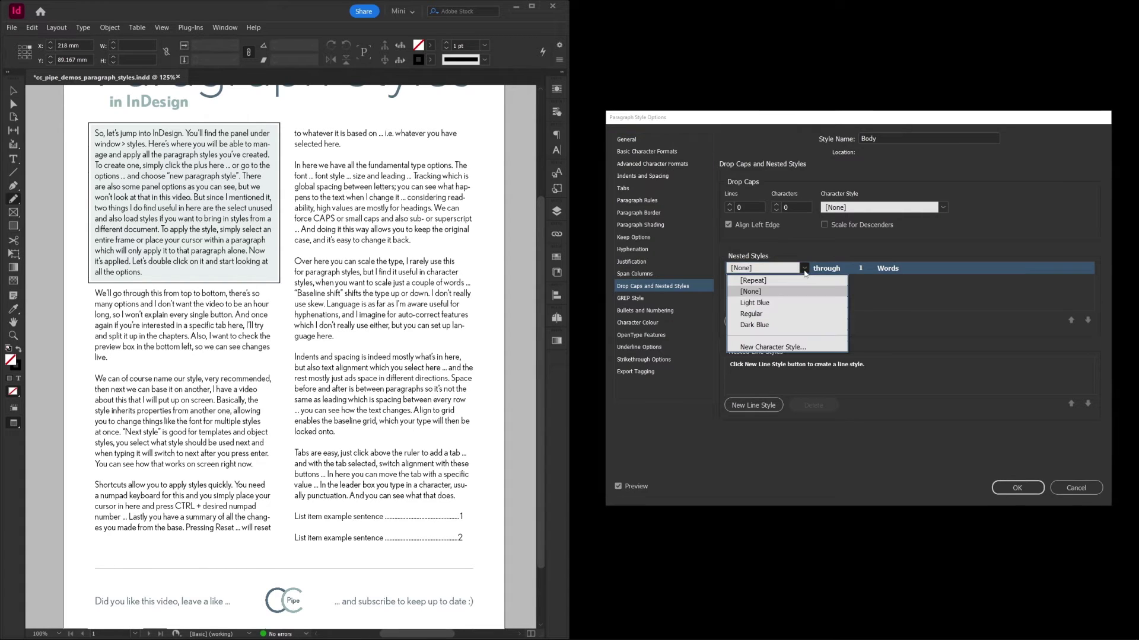
pyautogui.click(776, 321)
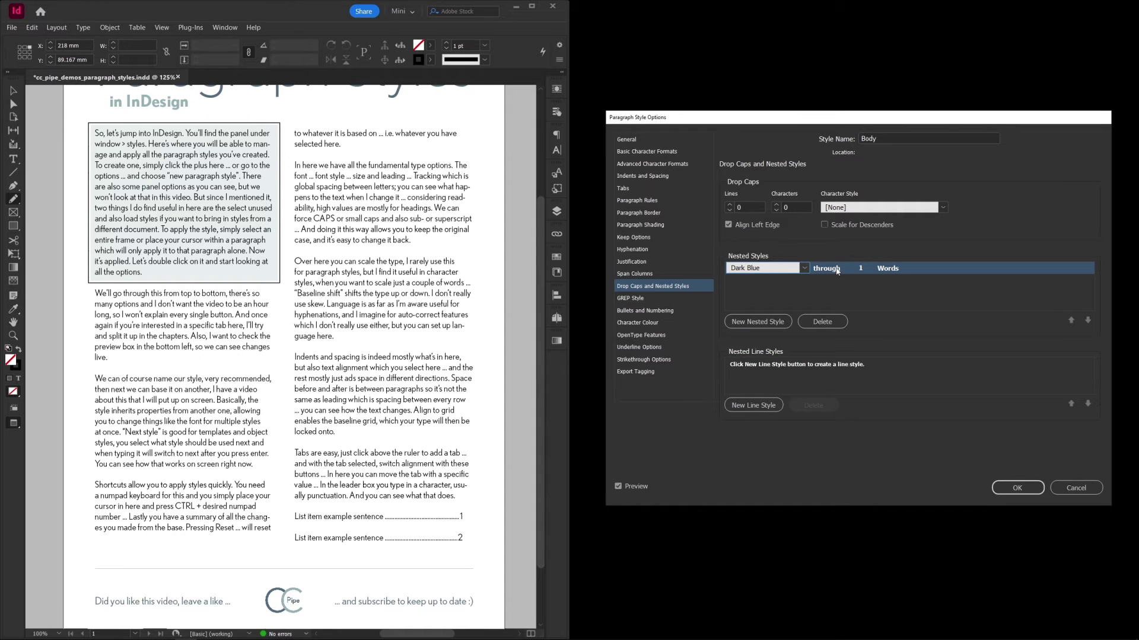
pyautogui.click(861, 268)
pyautogui.write('3')
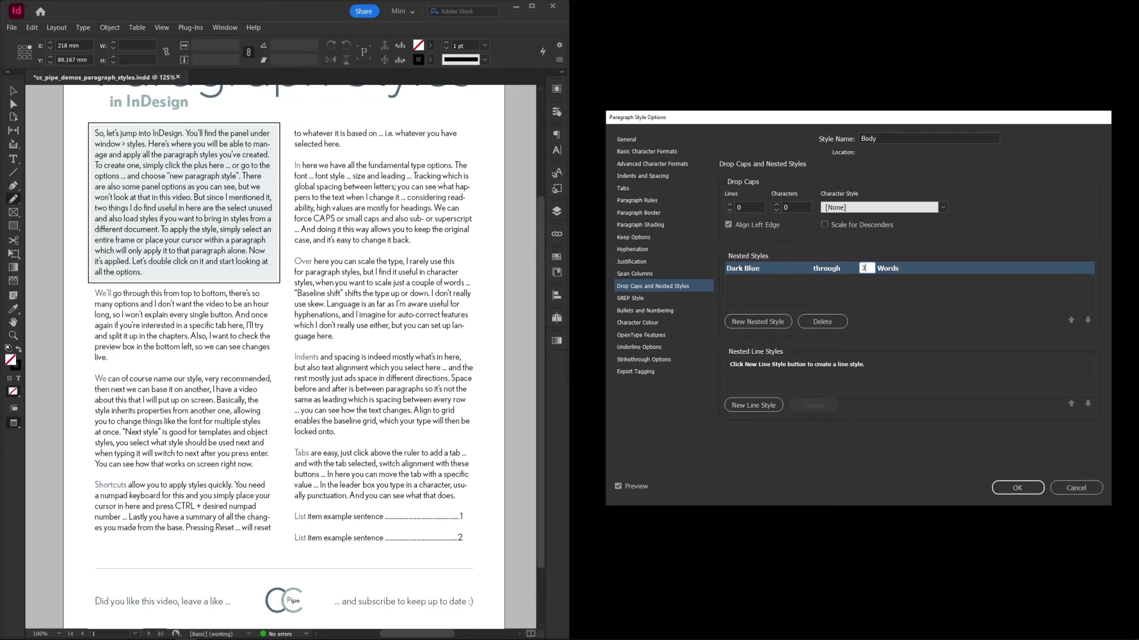
pyautogui.click(878, 289)
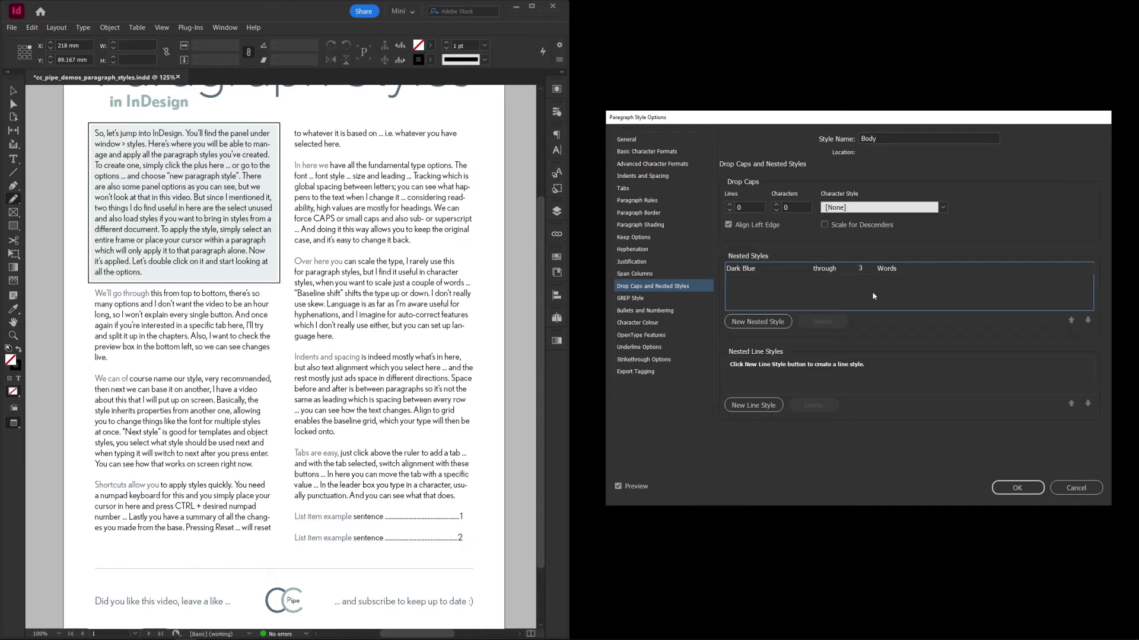
pyautogui.press('alt')
# Step: Add a nested line style applying Regular to the first line
pyautogui.click(764, 406)
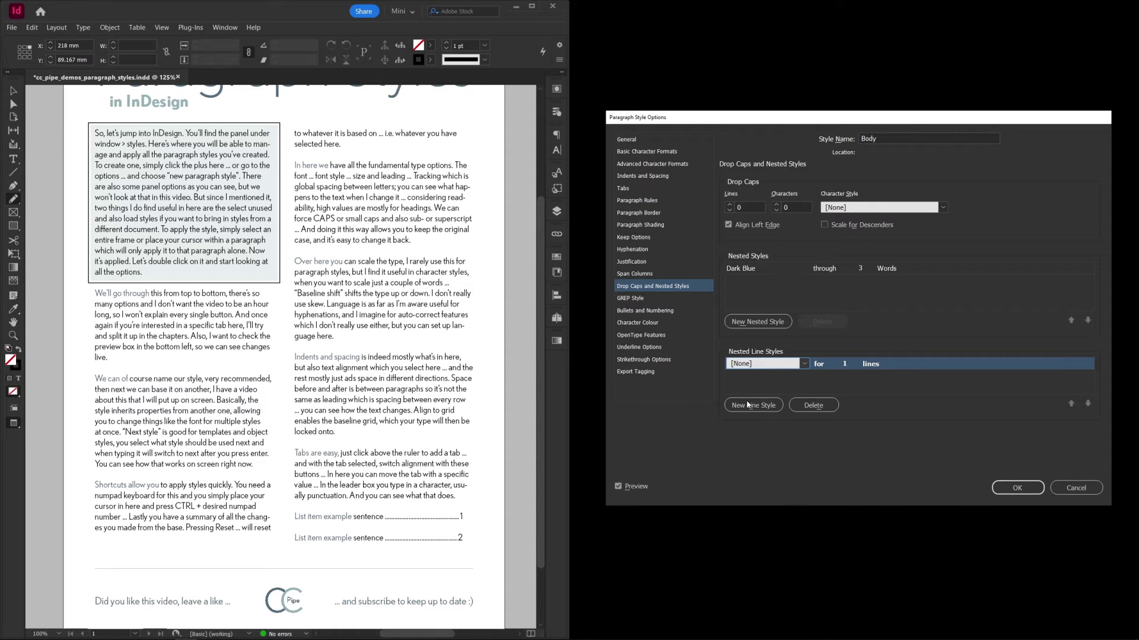
pyautogui.click(803, 364)
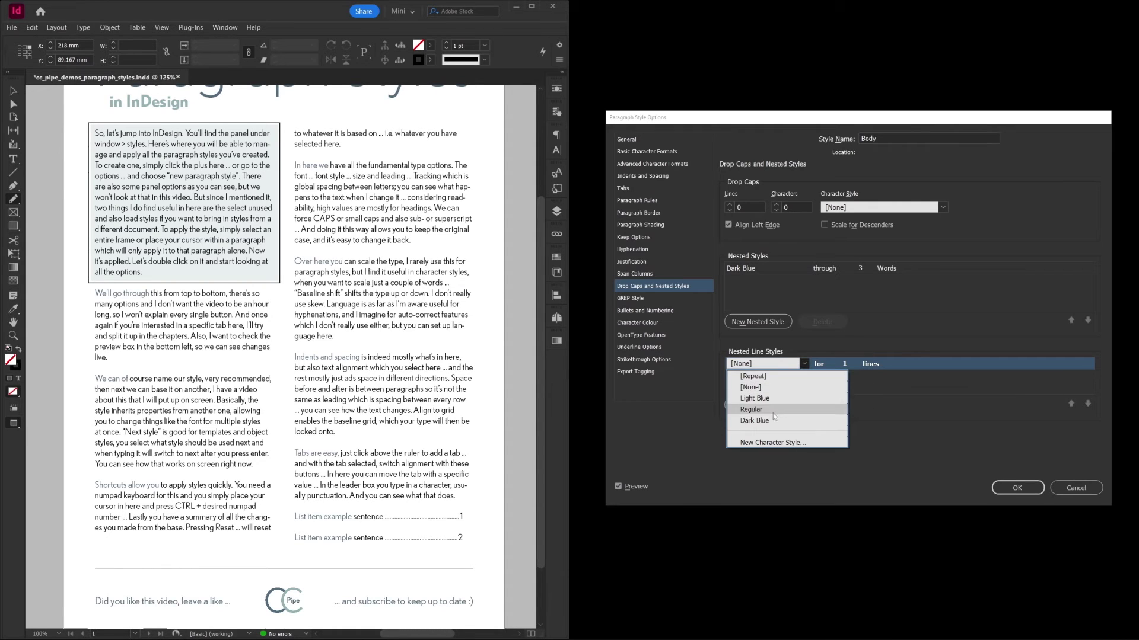
pyautogui.press('Escape')
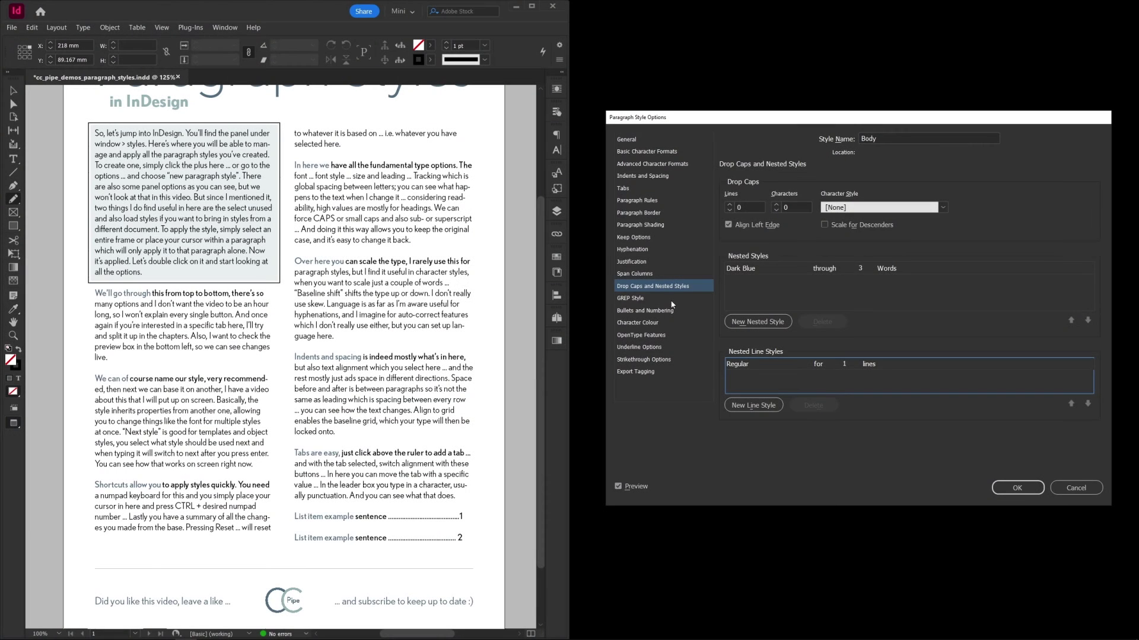
pyautogui.click(671, 301)
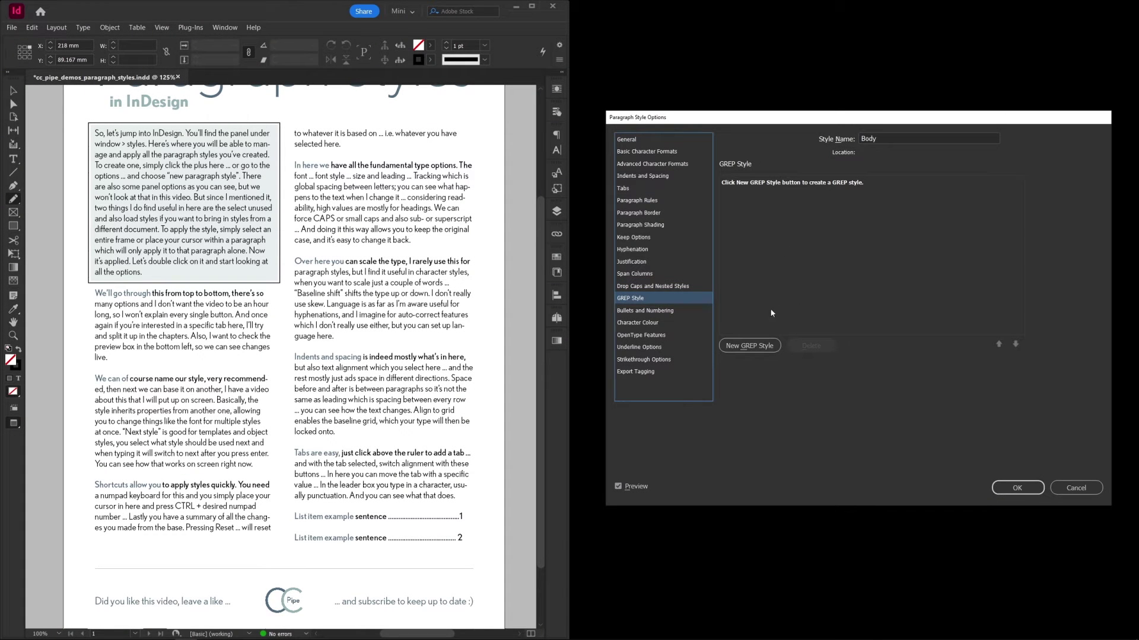
# Step: Add a GREP style rule applying the Dark Blue character style to text matching \d+
pyautogui.click(756, 350)
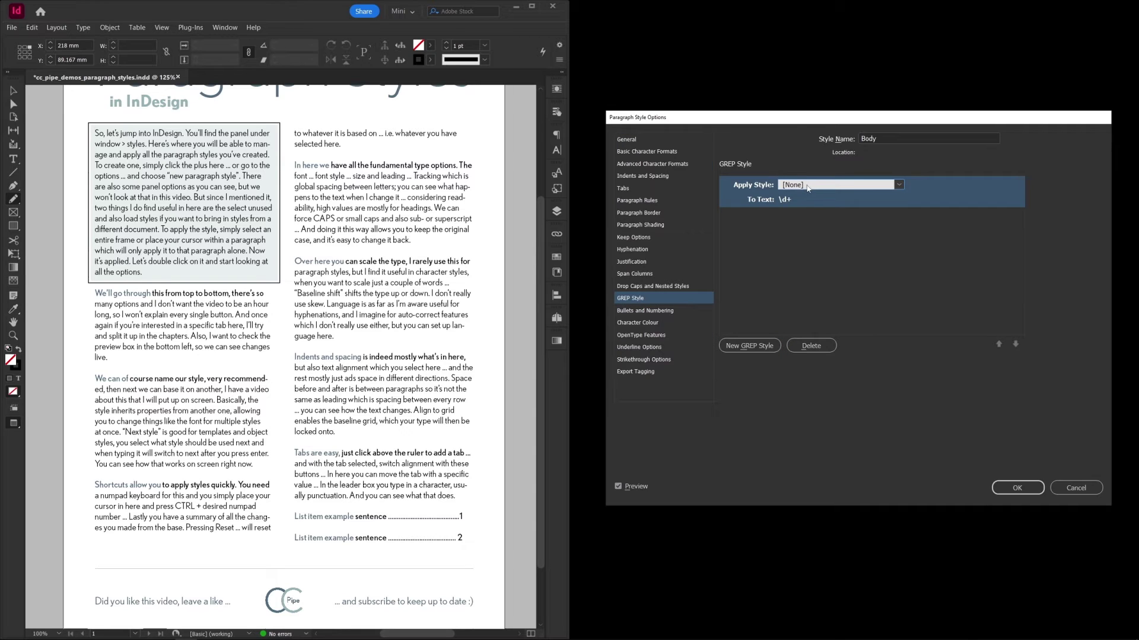
pyautogui.click(810, 185)
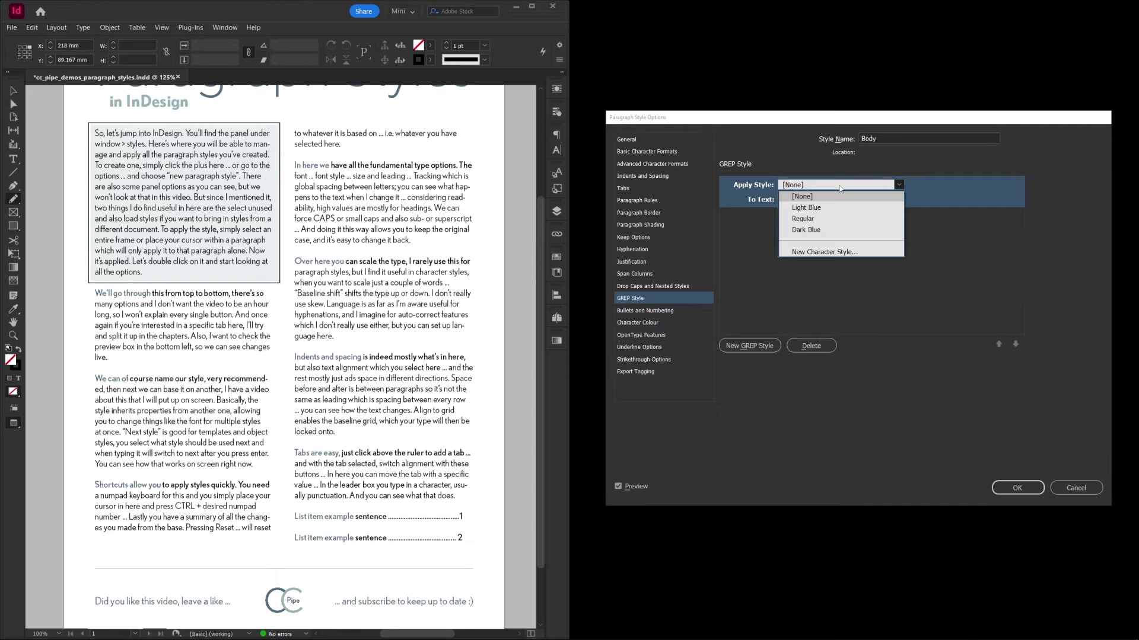
pyautogui.click(807, 230)
pyautogui.click(804, 203)
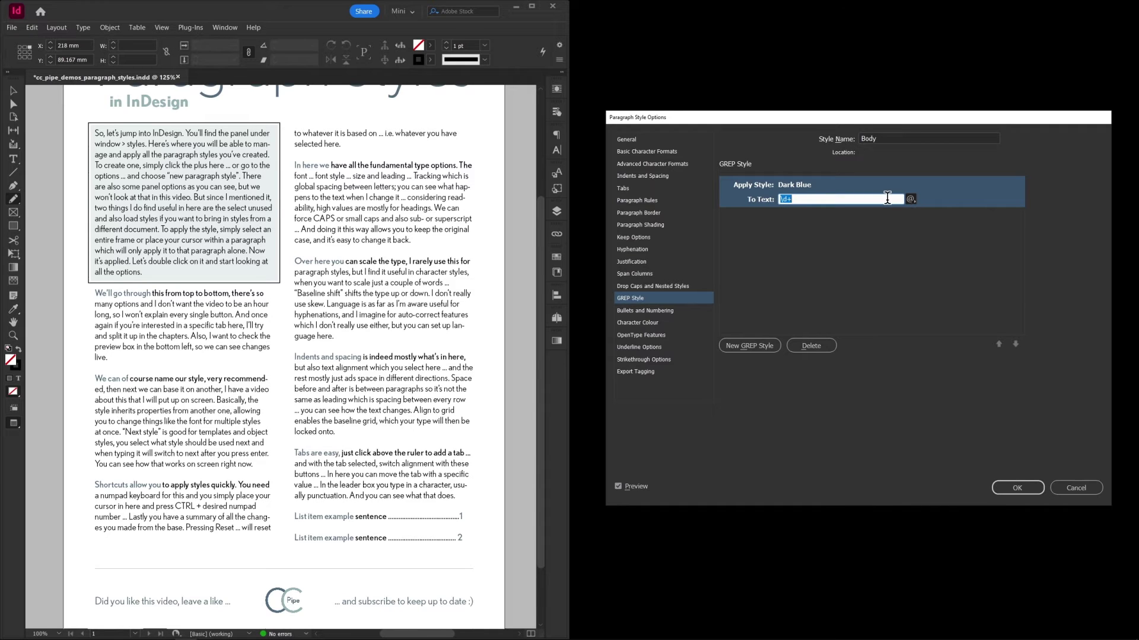
pyautogui.click(910, 200)
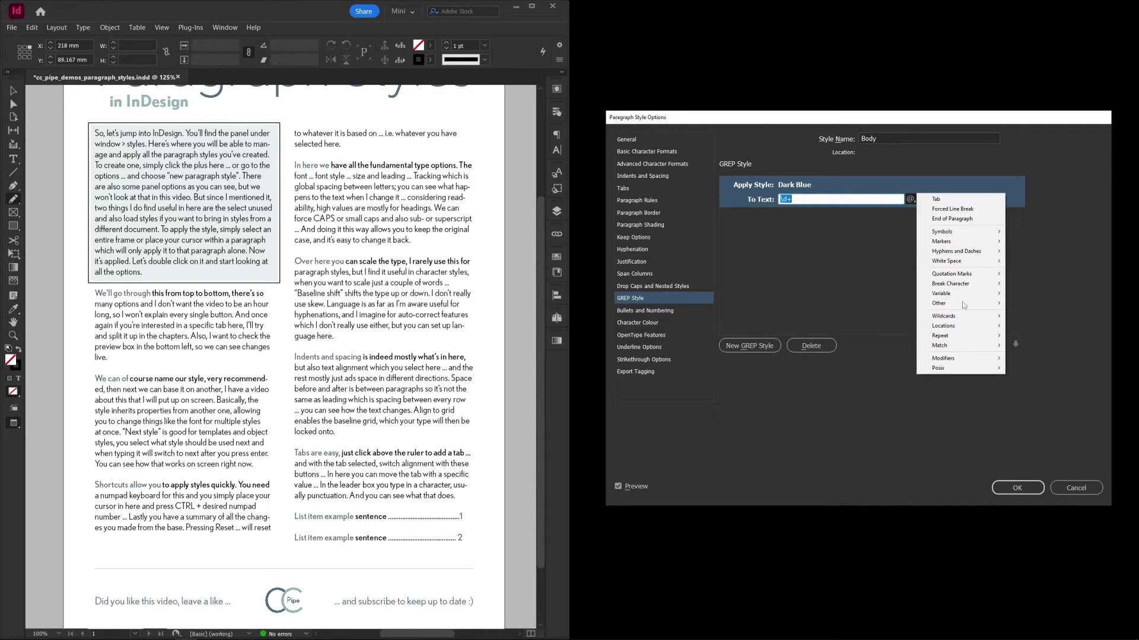
pyautogui.click(809, 243)
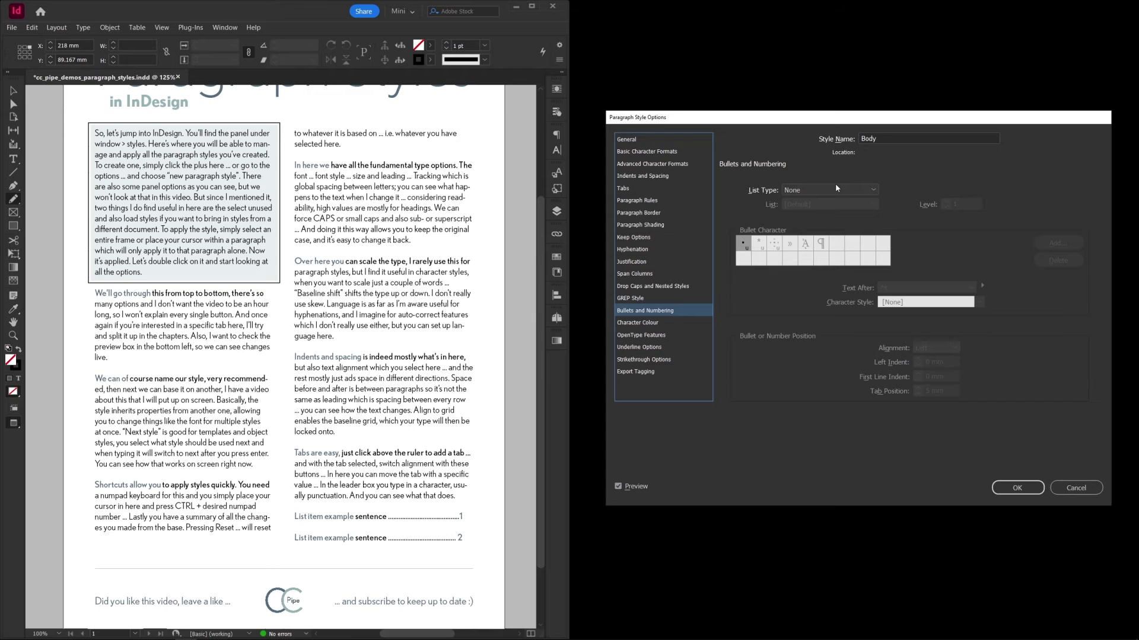
# Step: Make Body paragraphs a bulleted list with the round bullet, after trying the asterisk
pyautogui.click(832, 190)
pyautogui.click(821, 212)
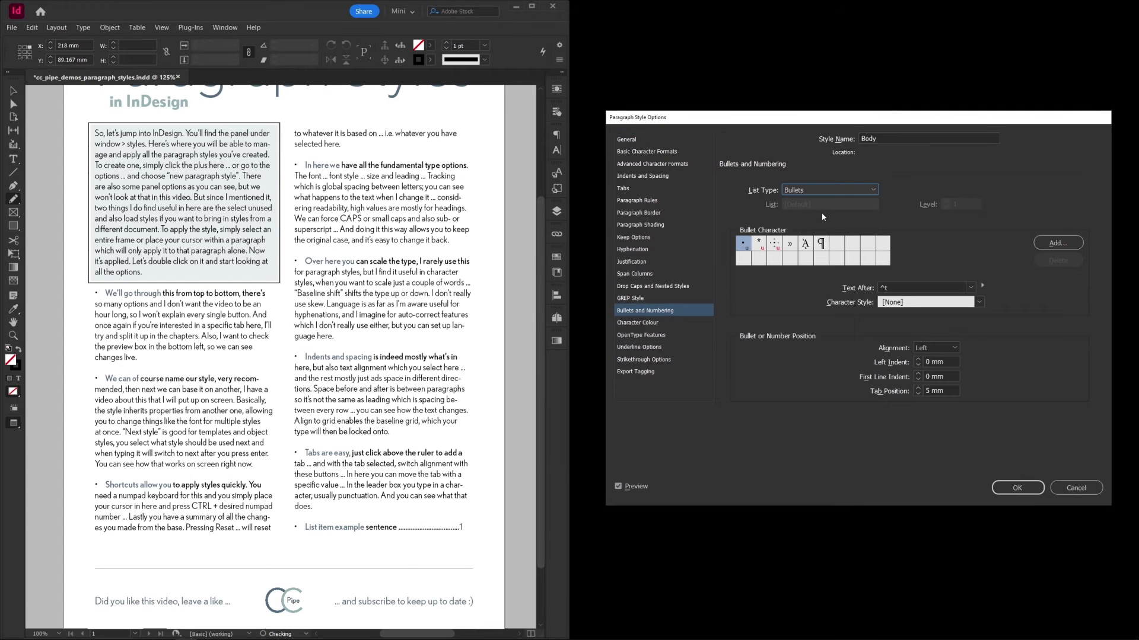
pyautogui.click(756, 239)
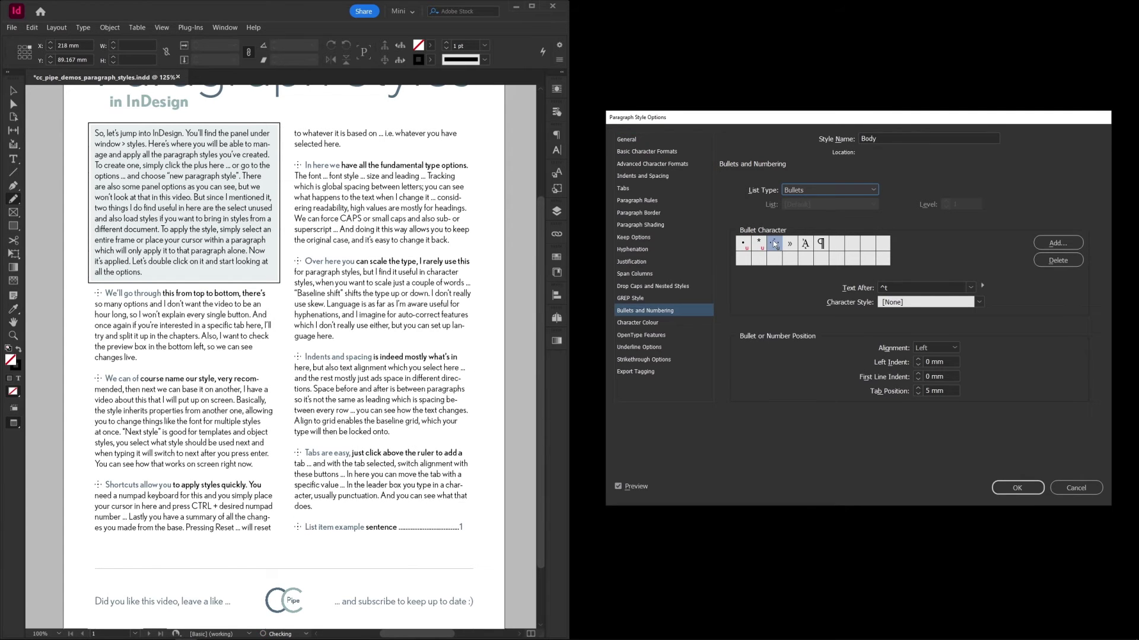
pyautogui.click(745, 246)
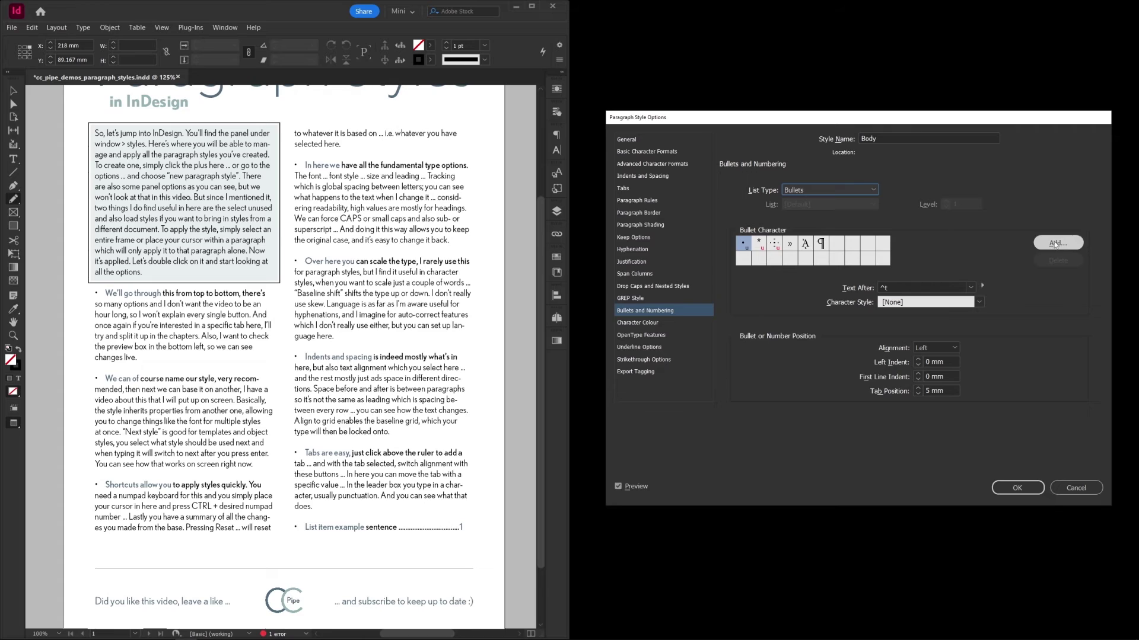
# Step: Set the bullets' character style to Dark Blue
pyautogui.click(897, 290)
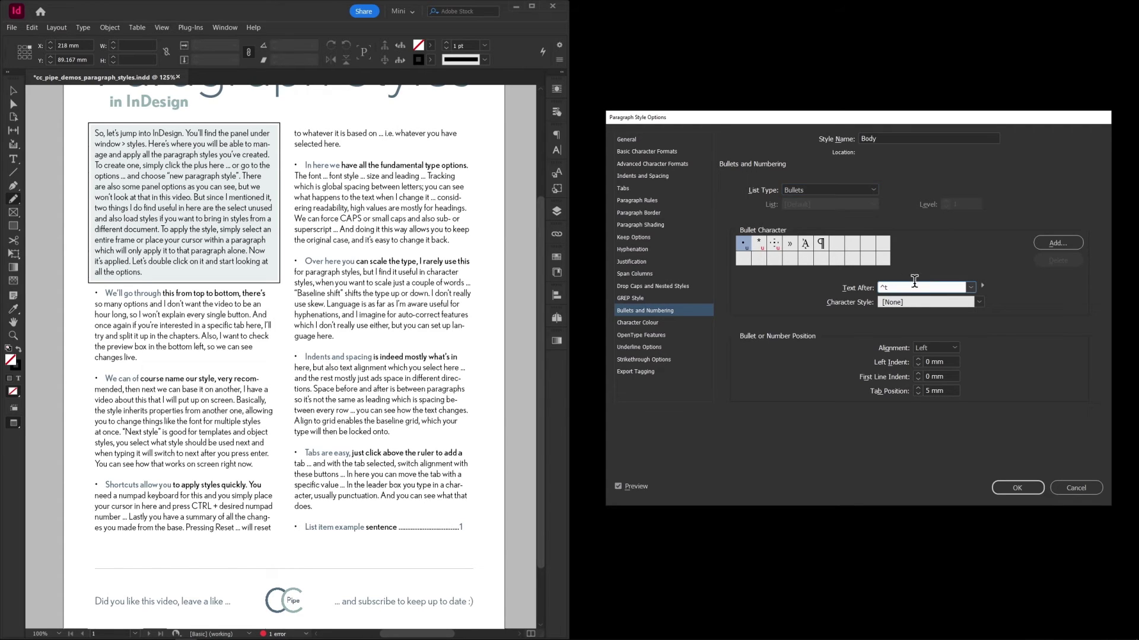
pyautogui.click(979, 303)
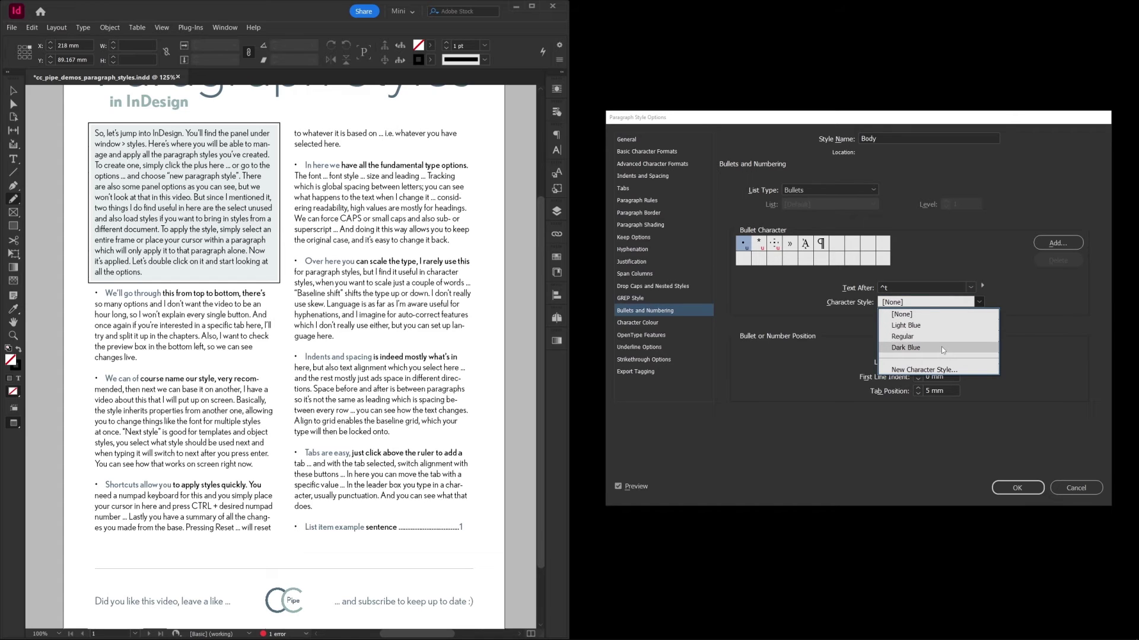
pyautogui.click(942, 350)
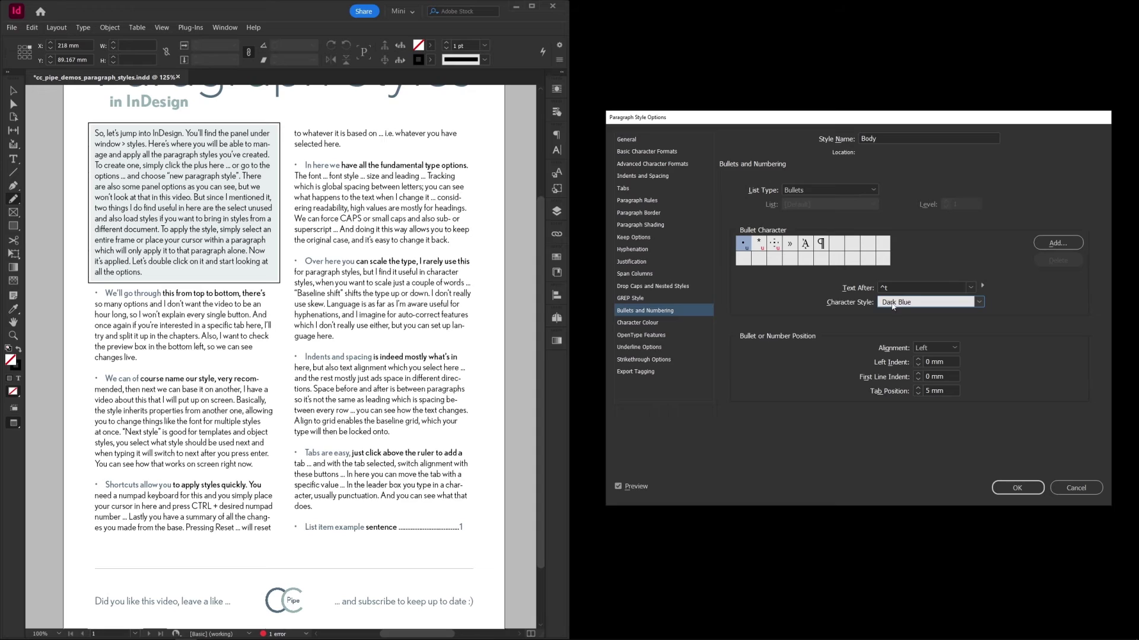
pyautogui.click(830, 189)
# Step: Switch the list to numbers in the 1, 2, 3, 4… format with no character style
pyautogui.click(822, 212)
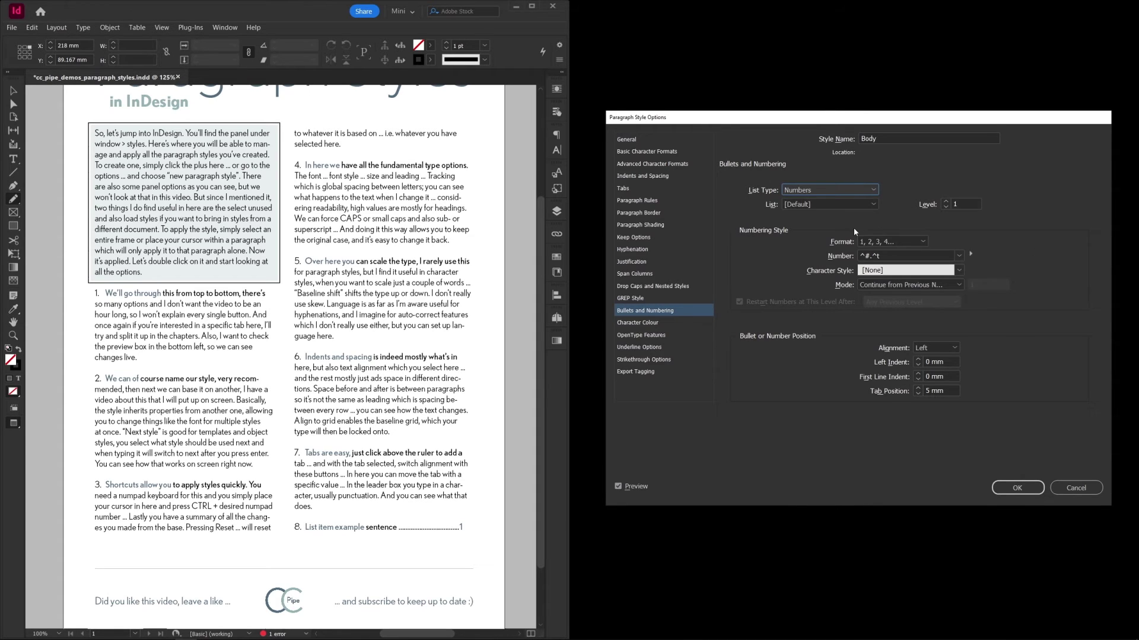
pyautogui.click(863, 241)
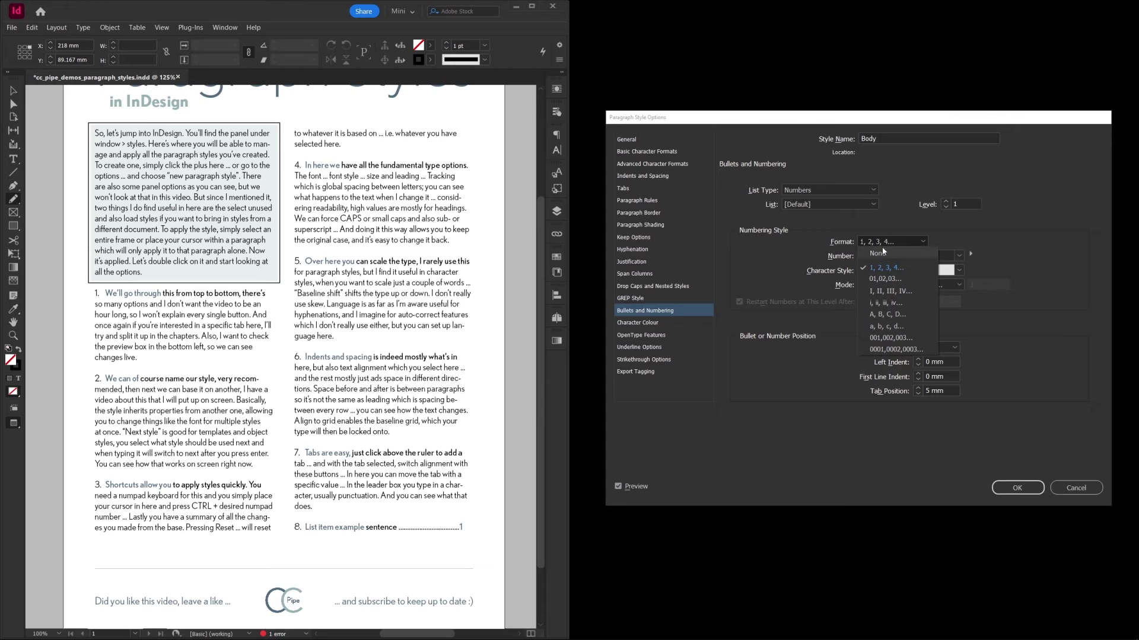
pyautogui.click(886, 267)
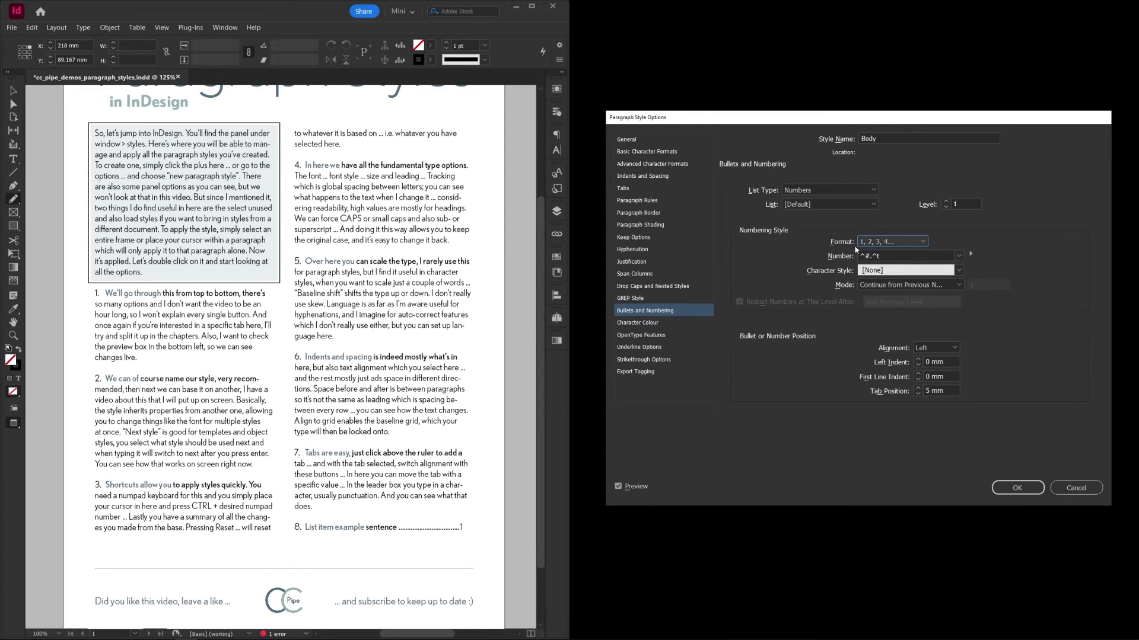
pyautogui.click(950, 273)
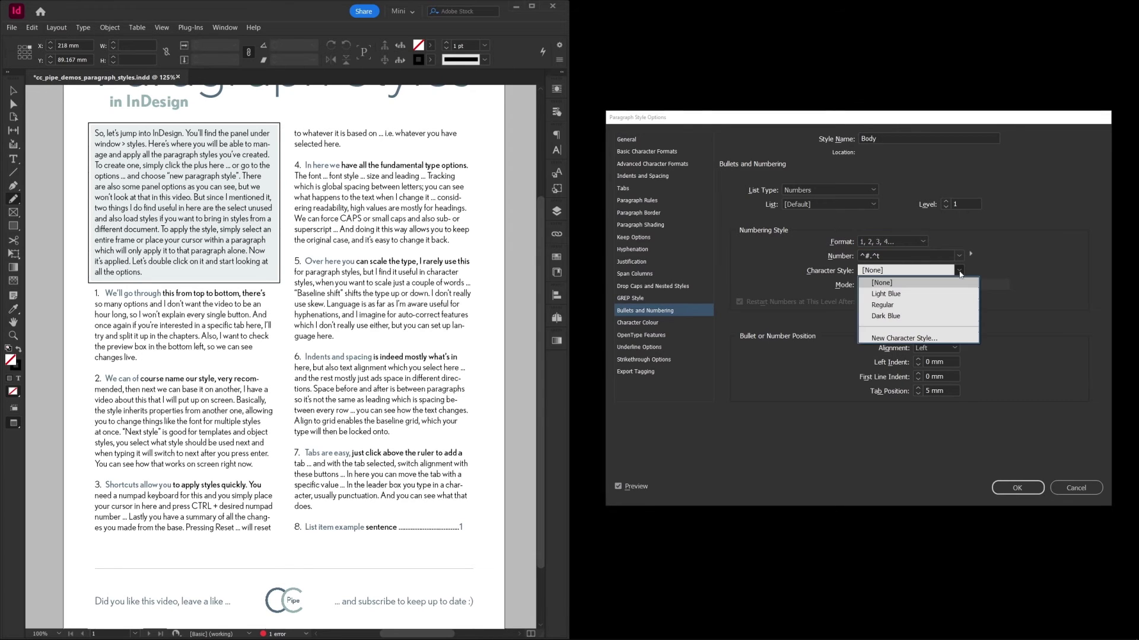
pyautogui.click(885, 272)
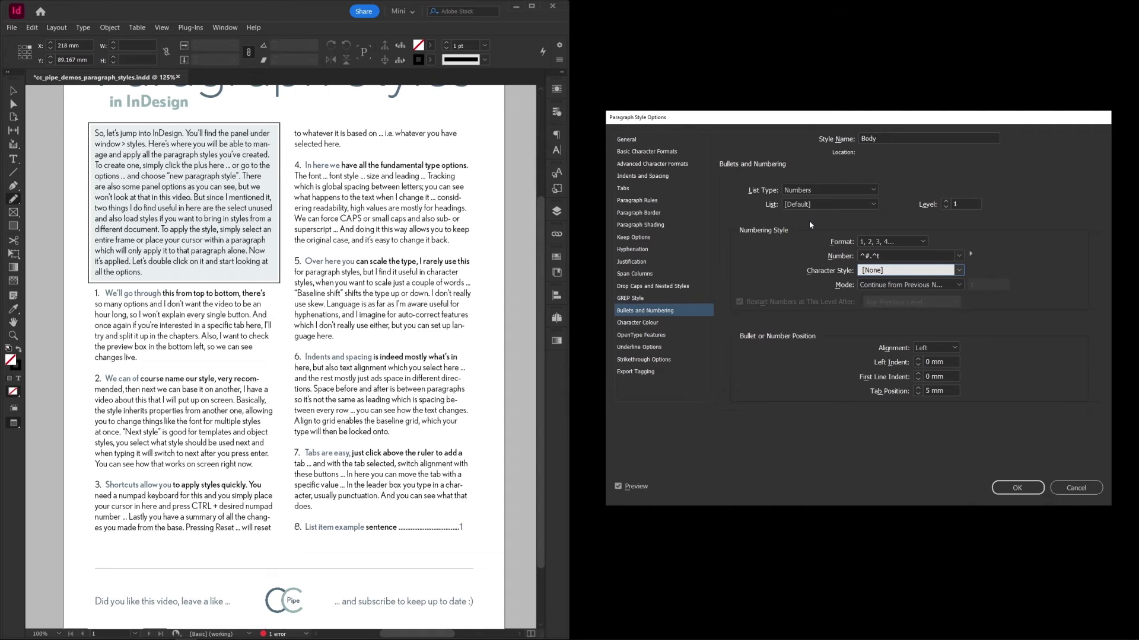
# Step: Set the numbered list's left indent to 5 mm, tab position 5 mm and first-line indent −5 mm
pyautogui.click(936, 362)
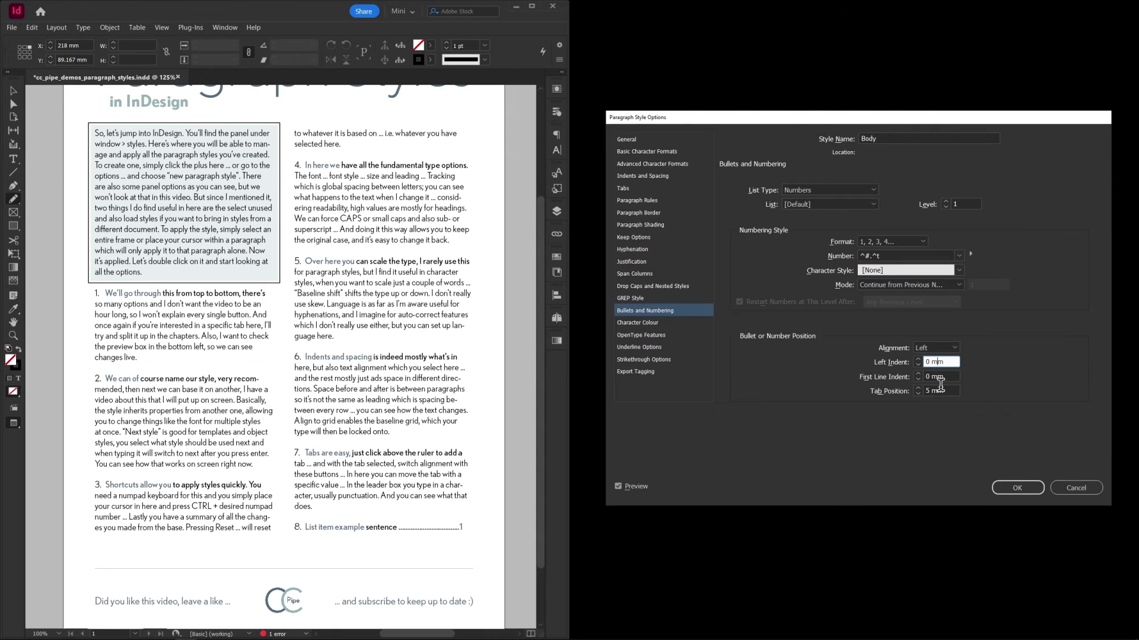
pyautogui.hotkey('shift', 'Tab')
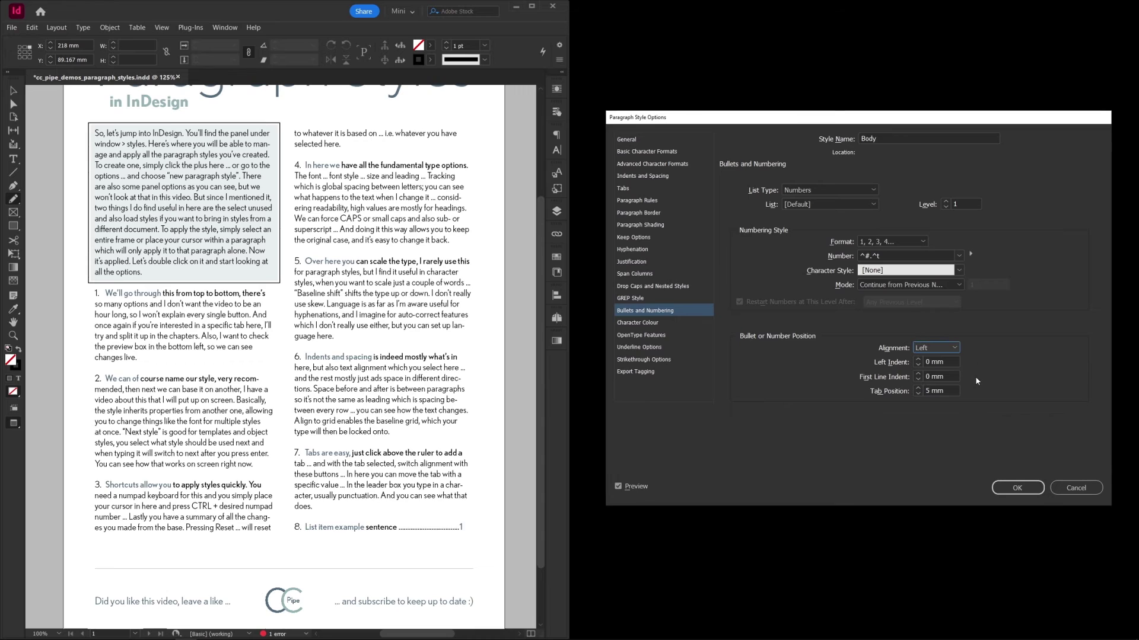
pyautogui.click(949, 361)
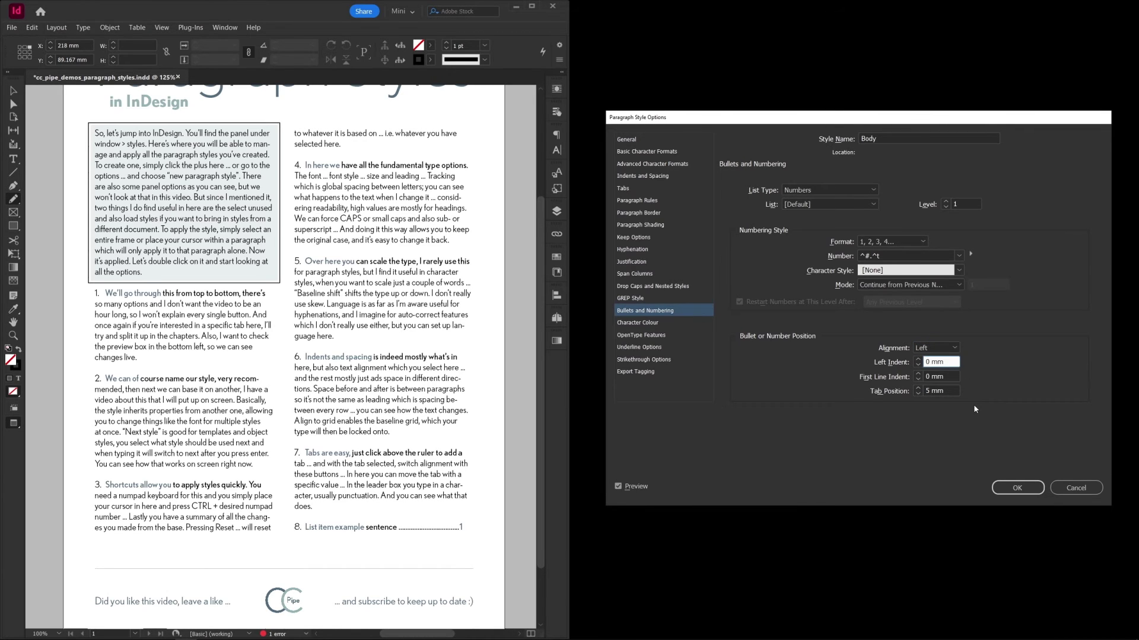
pyautogui.write('5')
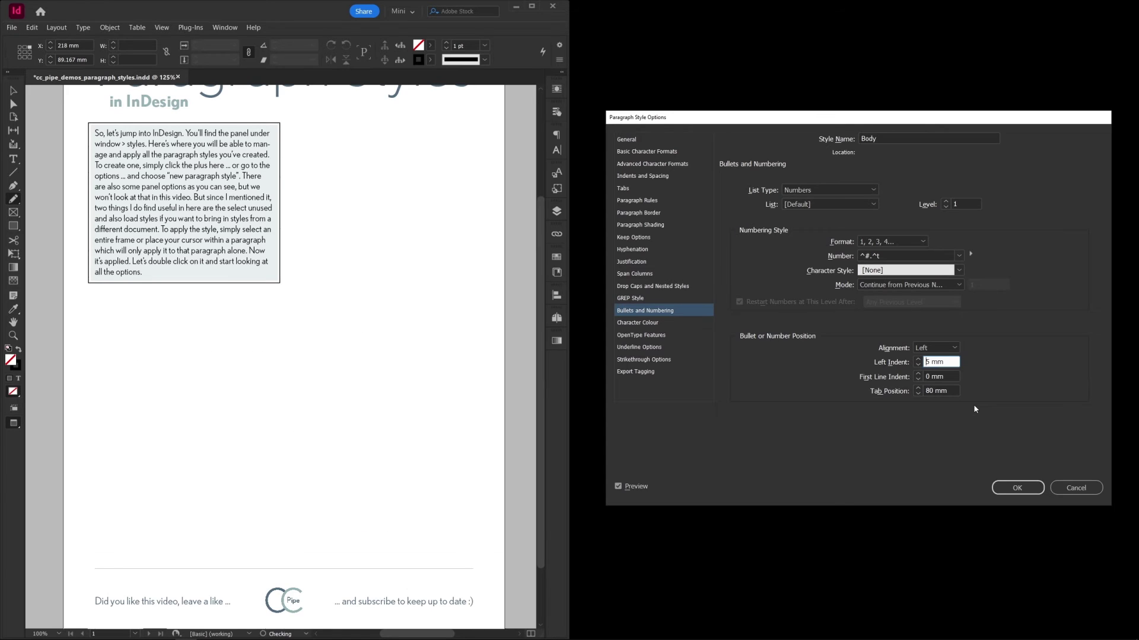
pyautogui.press('Tab')
pyautogui.press('Tab')
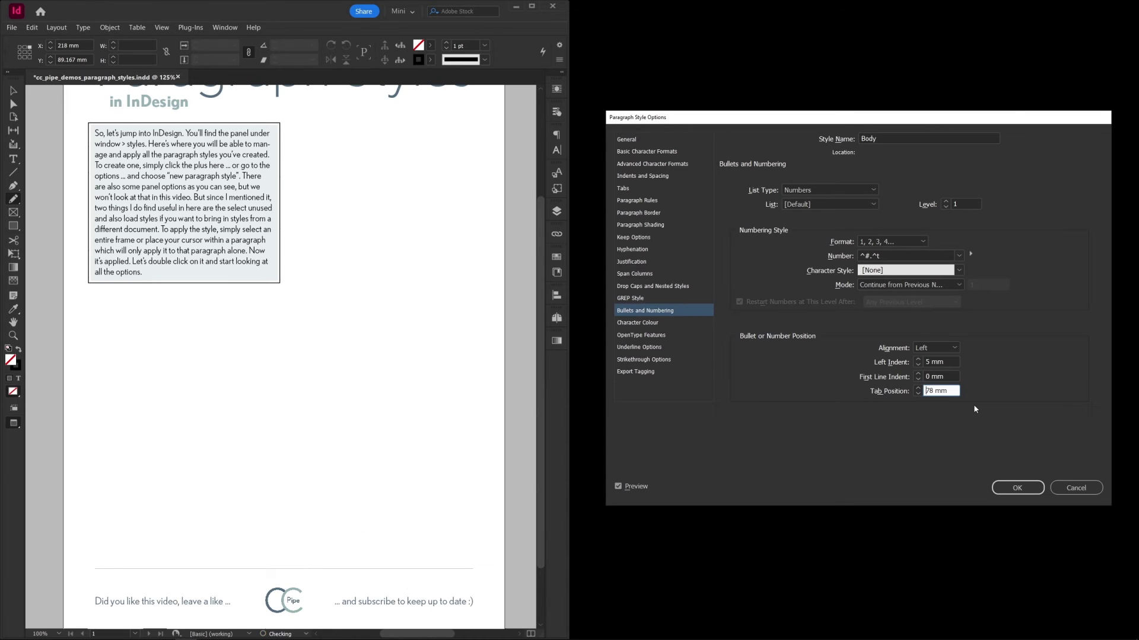
pyautogui.write('5')
pyautogui.hotkey('shift', 'Tab')
pyautogui.write('-5')
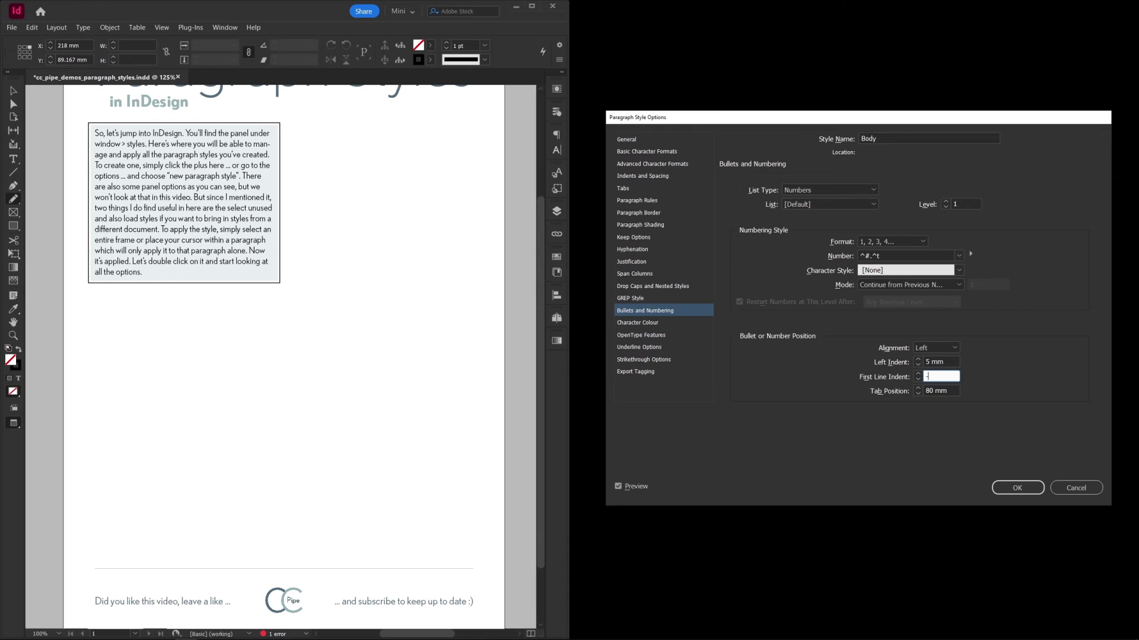
pyautogui.press('Tab')
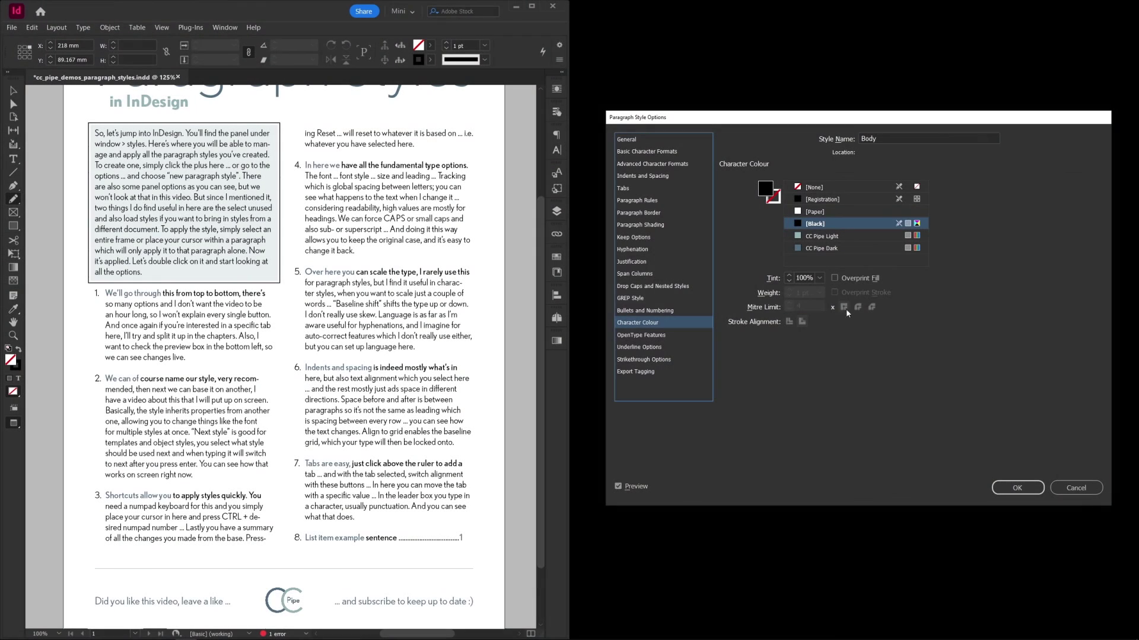
# Step: Set Body's character colour to [Black] at an 80% tint, after trying the CC Pipe swatches
pyautogui.click(830, 237)
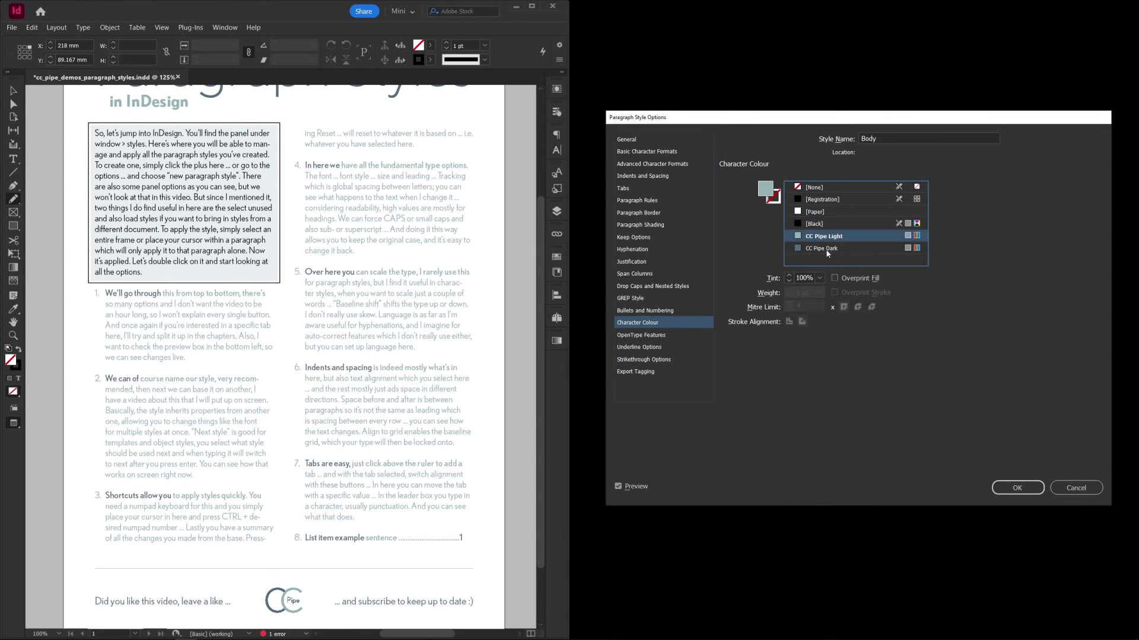
pyautogui.click(828, 249)
pyautogui.click(815, 224)
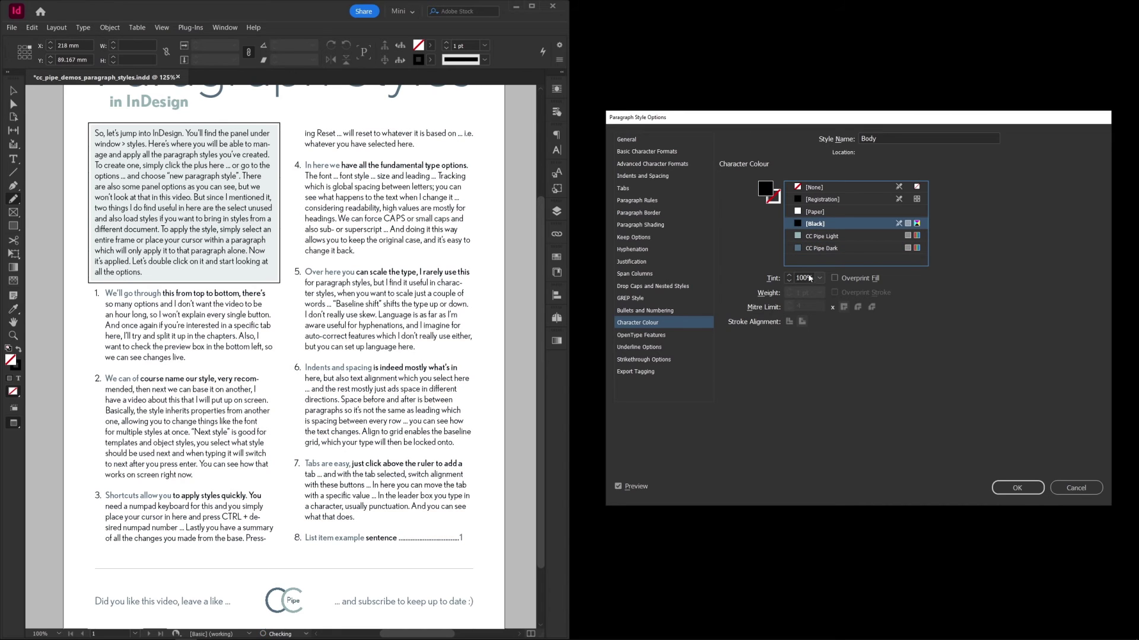
pyautogui.doubleClick(804, 278)
pyautogui.write('80')
pyautogui.press('Tab')
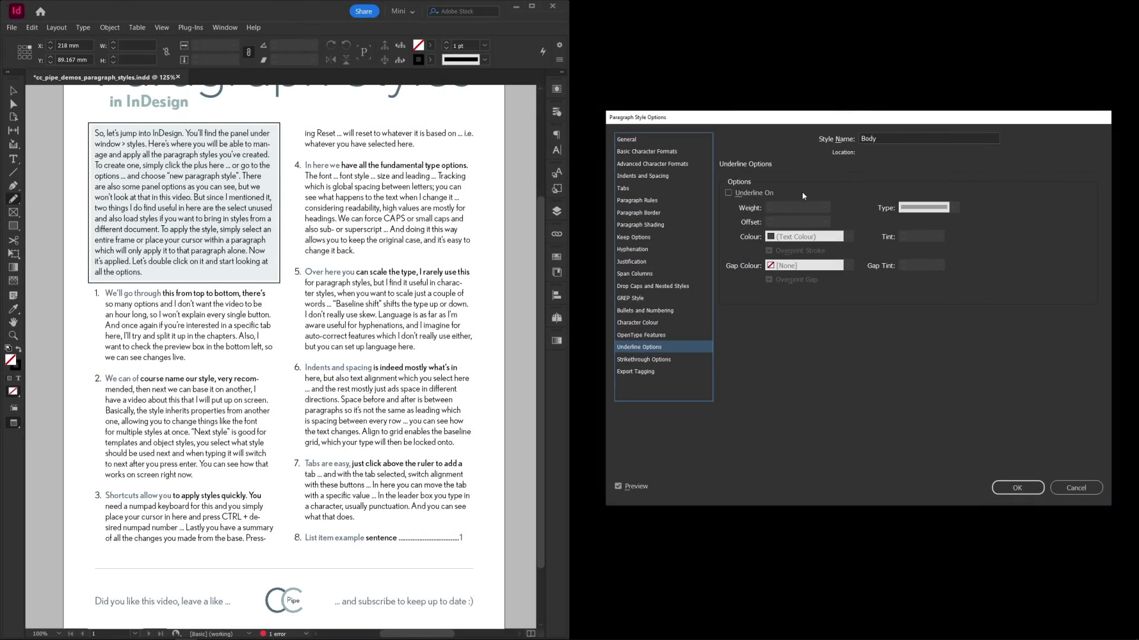
# Step: Turn on Body's underline with 1 pt weight and 1 pt offset
pyautogui.click(658, 359)
pyautogui.click(664, 347)
pyautogui.click(745, 195)
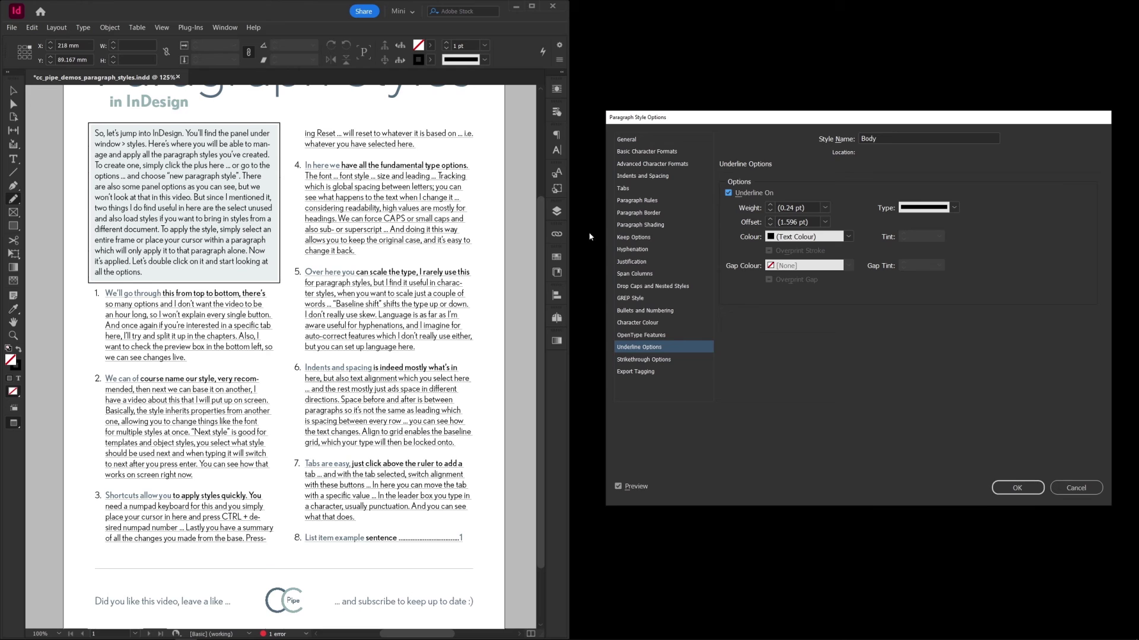
pyautogui.click(770, 205)
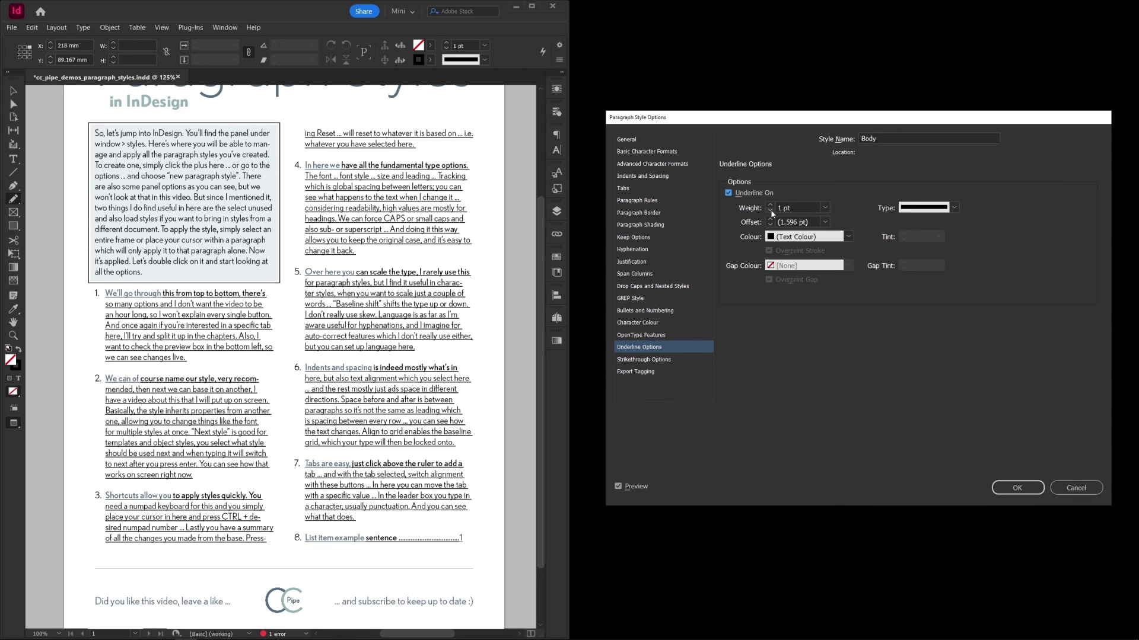
pyautogui.click(770, 210)
pyautogui.click(770, 204)
pyautogui.click(769, 219)
# Step: Make the underline colour CC Pipe Light, then switch underlining off again
pyautogui.click(770, 224)
pyautogui.click(788, 238)
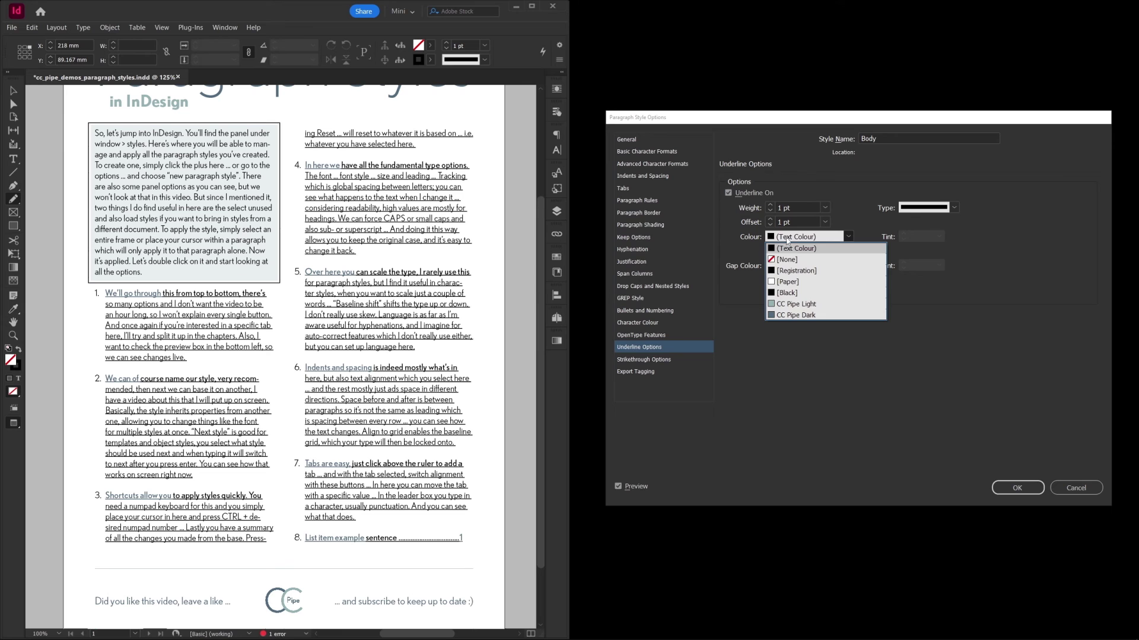
pyautogui.click(802, 303)
pyautogui.click(728, 193)
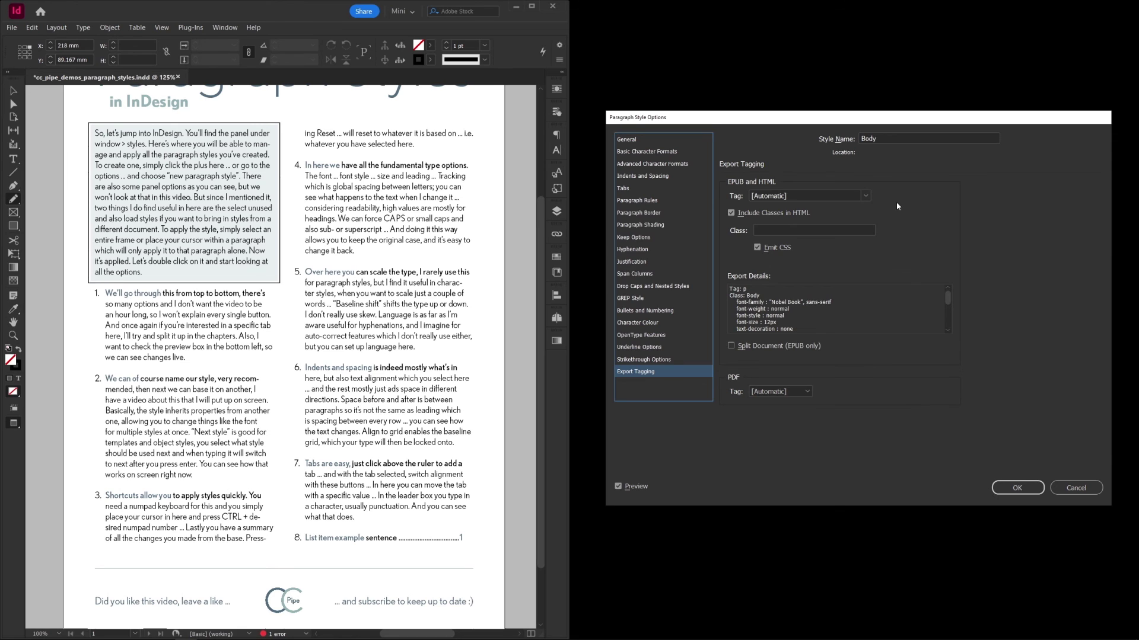
# Step: Set the Body style's export tag to p and confirm the Paragraph Style Options
pyautogui.click(866, 195)
pyautogui.click(790, 219)
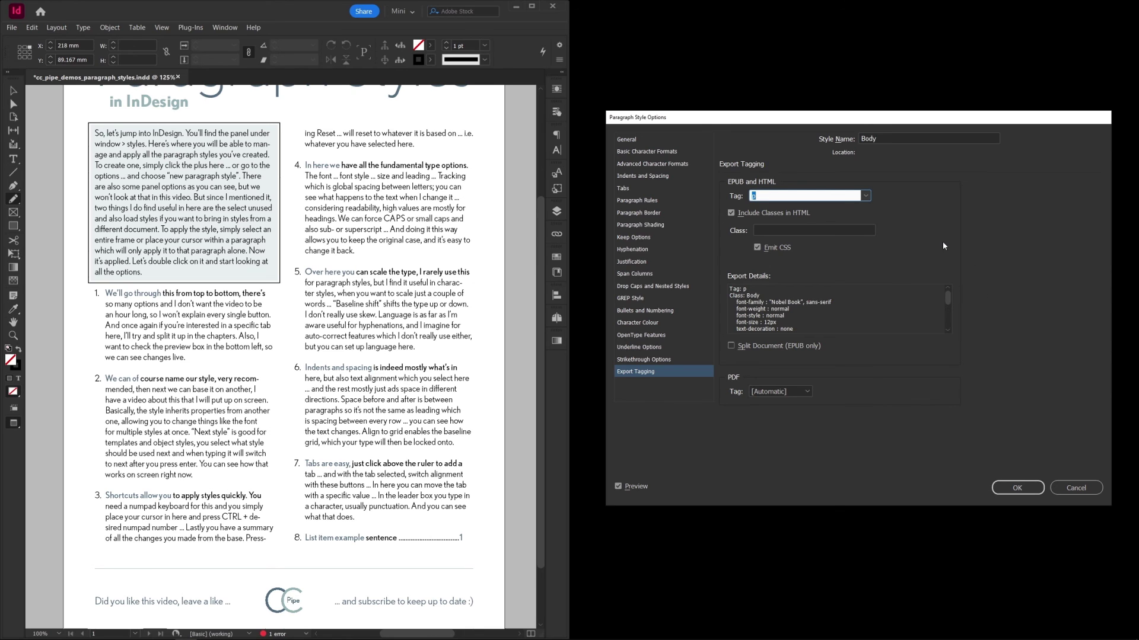
pyautogui.click(858, 234)
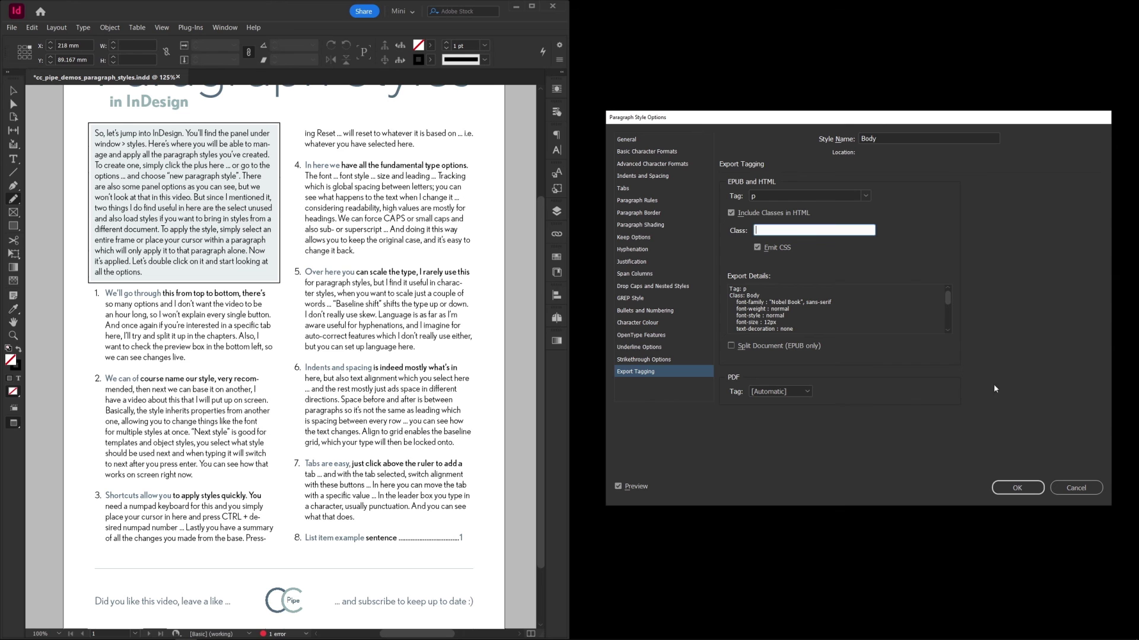
pyautogui.click(1003, 484)
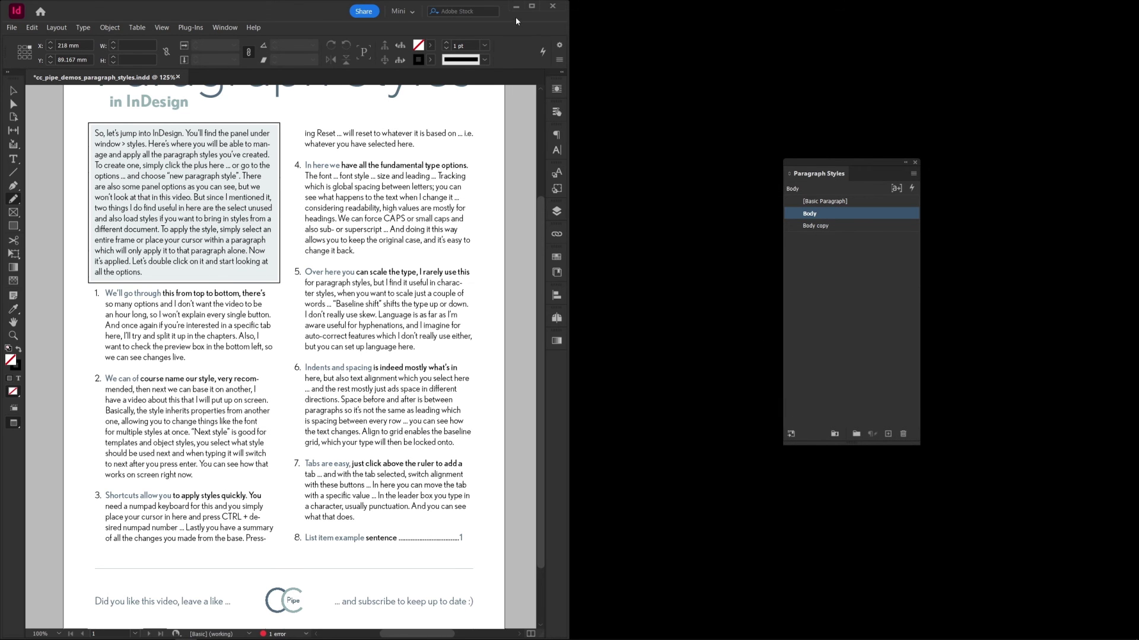
# Step: Maximize the InDesign window, switch to the Selection tool, and move the Paragraph Styles panel aside
pyautogui.click(532, 8)
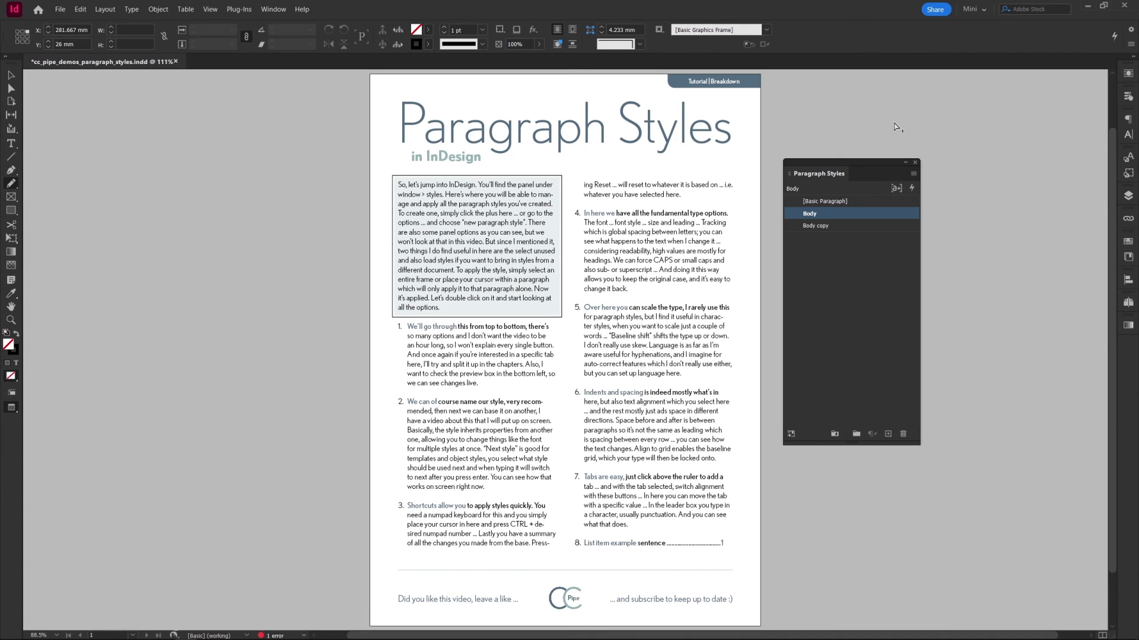
pyautogui.press('v')
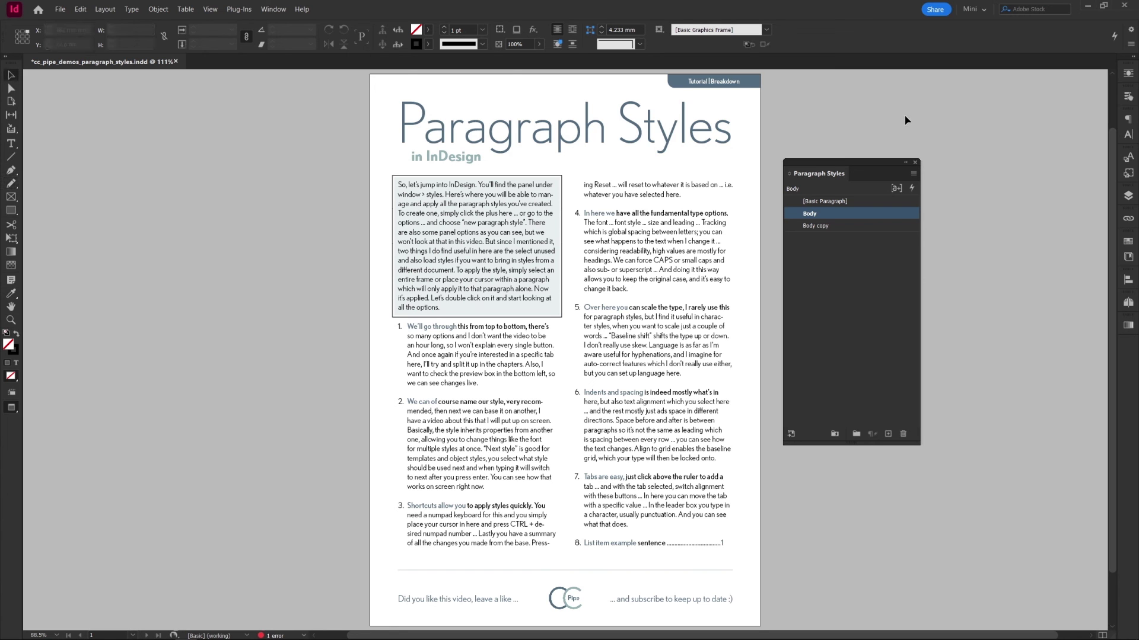
pyautogui.moveTo(883, 162); pyautogui.dragTo(973, 134)
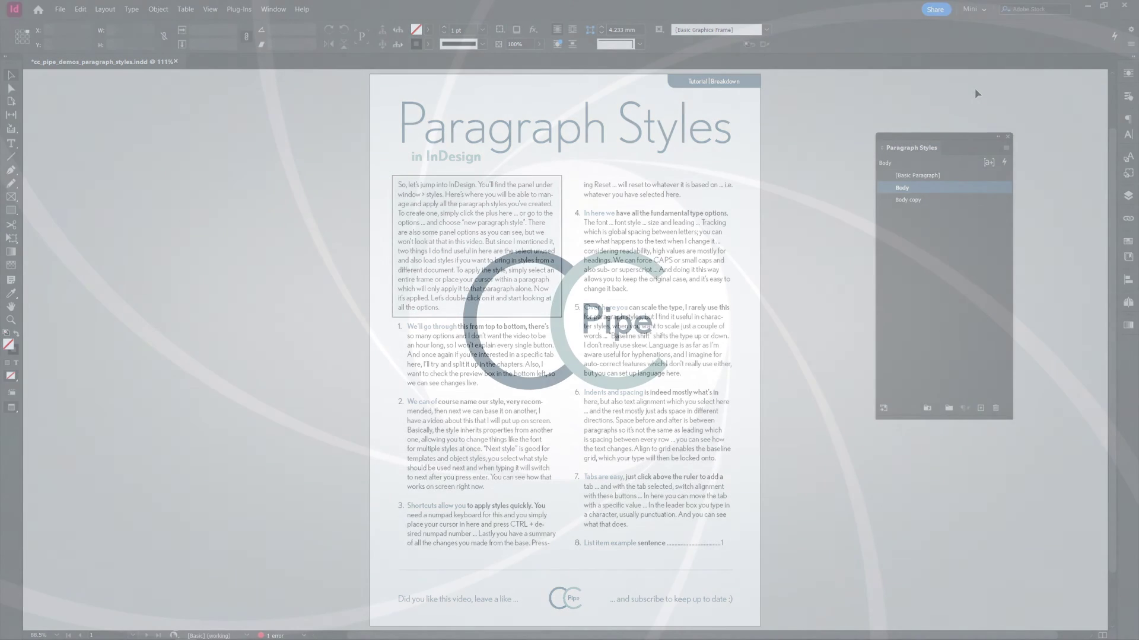